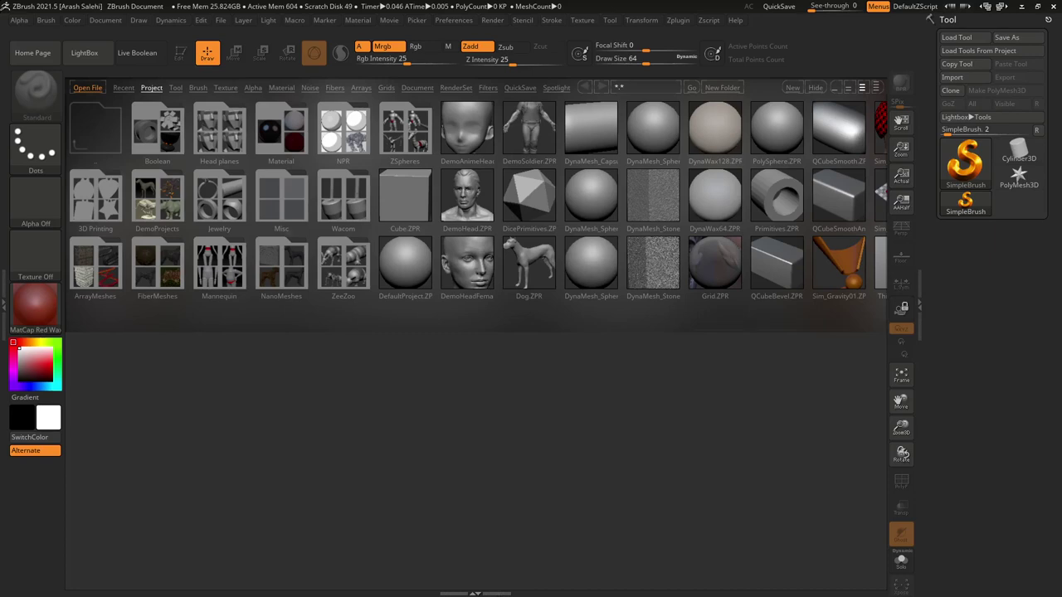
# Open the human female mannequin project from the Mannequin folder and show it in Draw mode as a previewed skin
pyautogui.click(220, 270)
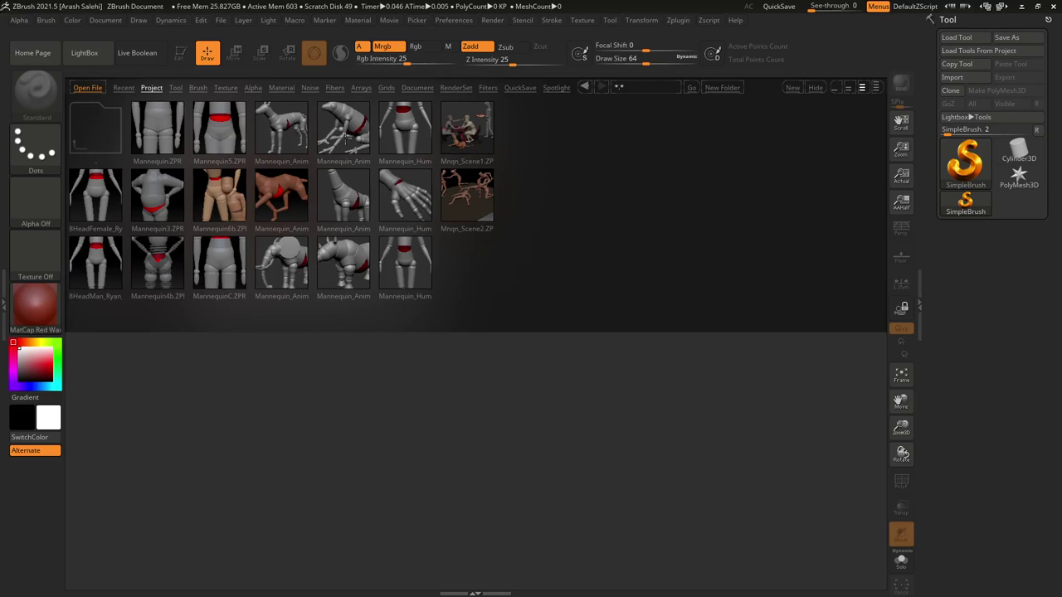
pyautogui.doubleClick(389, 134)
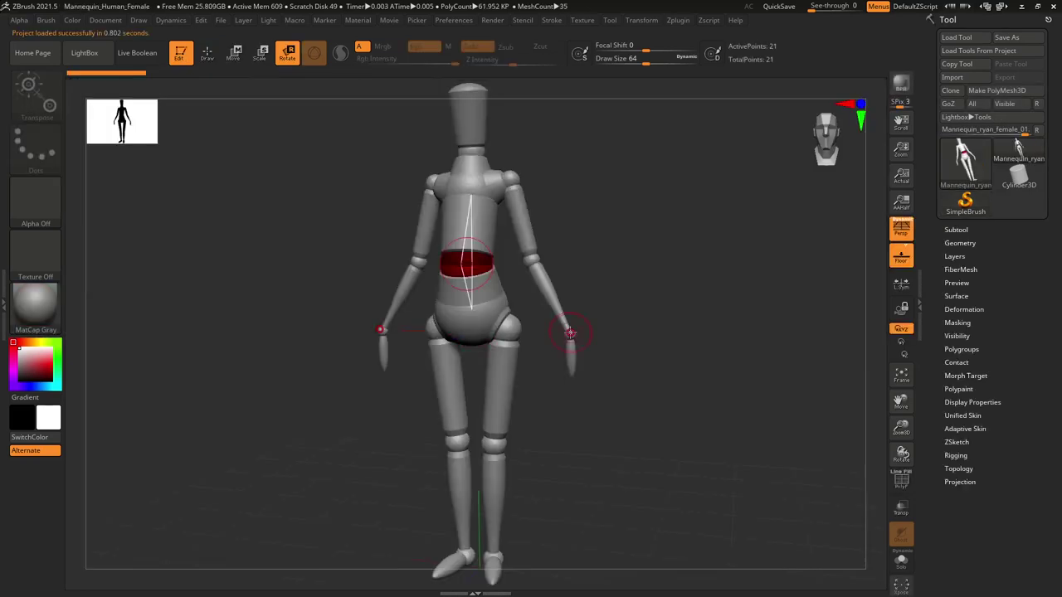
pyautogui.moveTo(610, 272); pyautogui.dragTo(650, 286)
pyautogui.press('w')
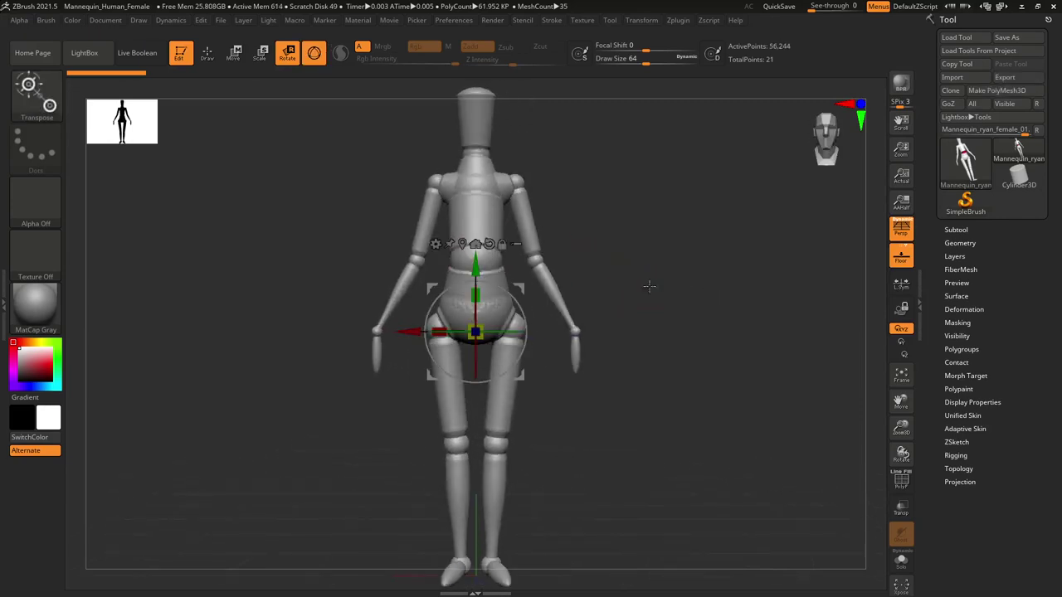
pyautogui.press('q')
pyautogui.moveTo(567, 273); pyautogui.dragTo(635, 266)
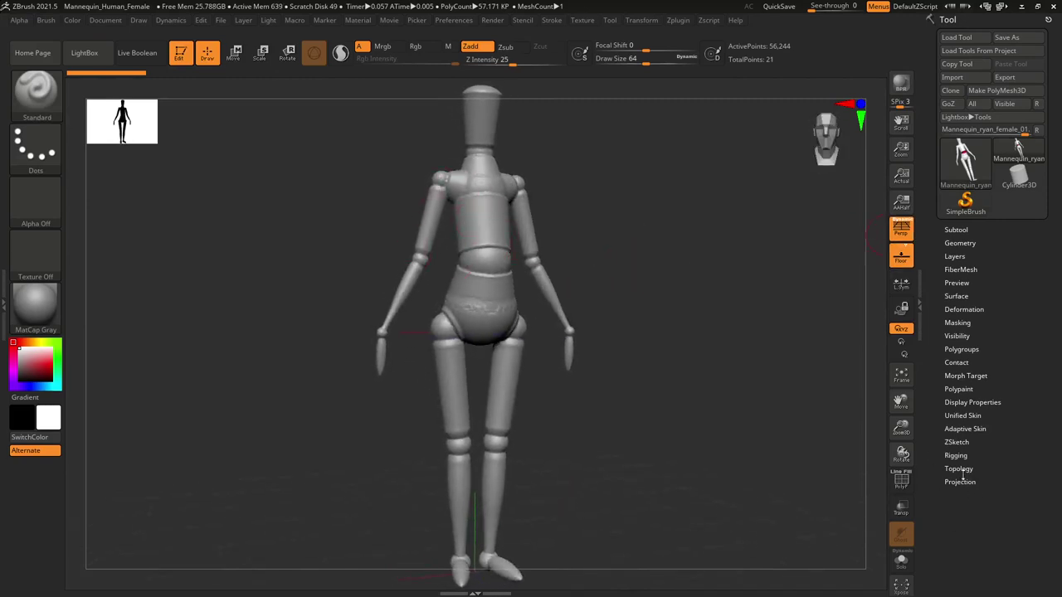
# Open the mannequin's Adaptive Skin settings and inspect its skin preview
pyautogui.click(967, 429)
pyautogui.scroll(-2, 943, 417)
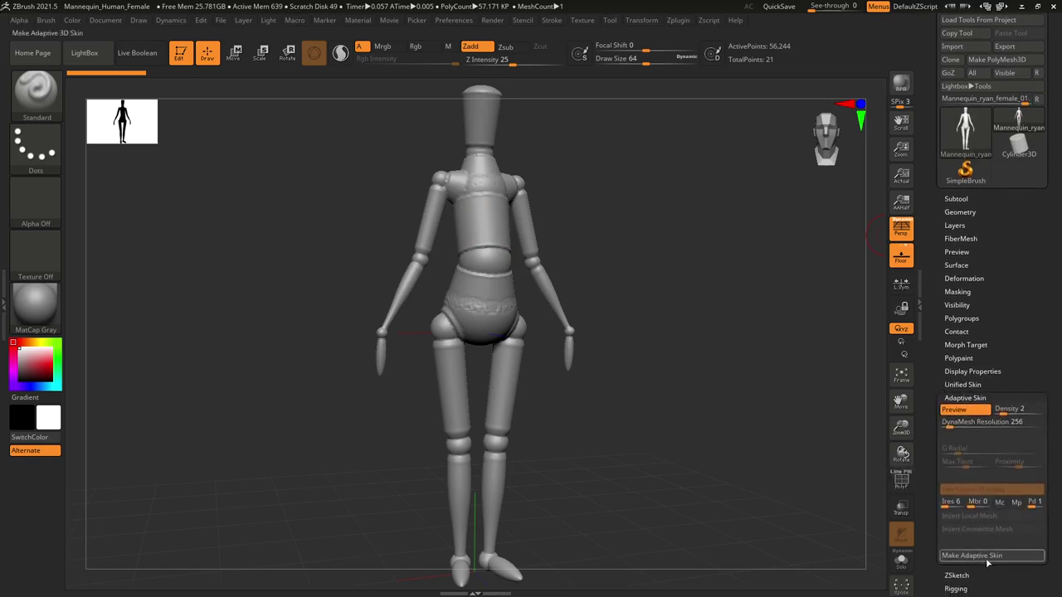
pyautogui.moveTo(673, 277); pyautogui.dragTo(656, 277)
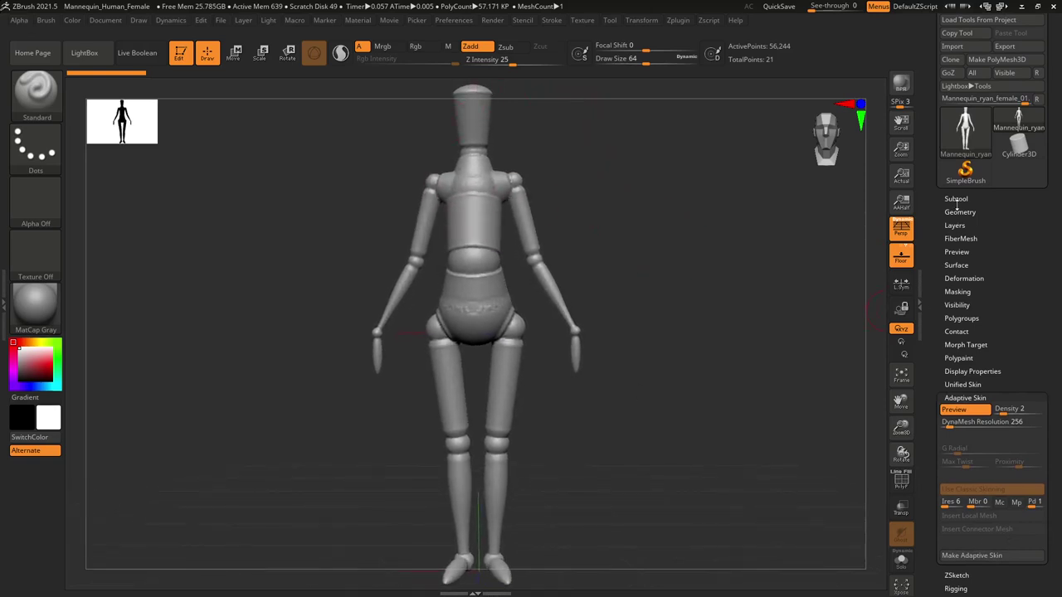
pyautogui.moveTo(598, 217); pyautogui.dragTo(623, 221)
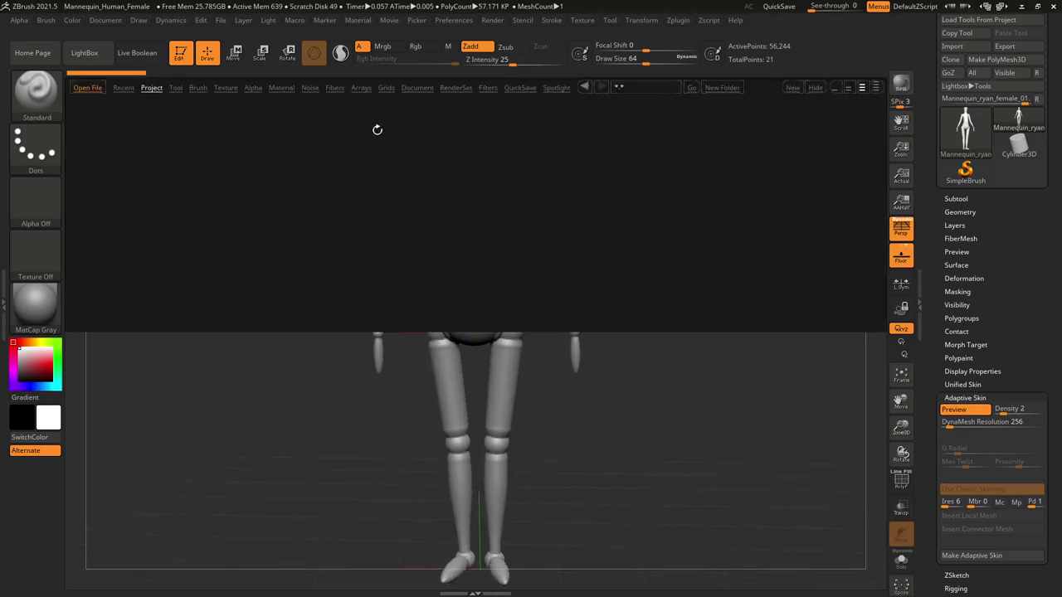
# Browse the animal models in the ZSpheres project folder from start to end, then close the library
pyautogui.click(150, 88)
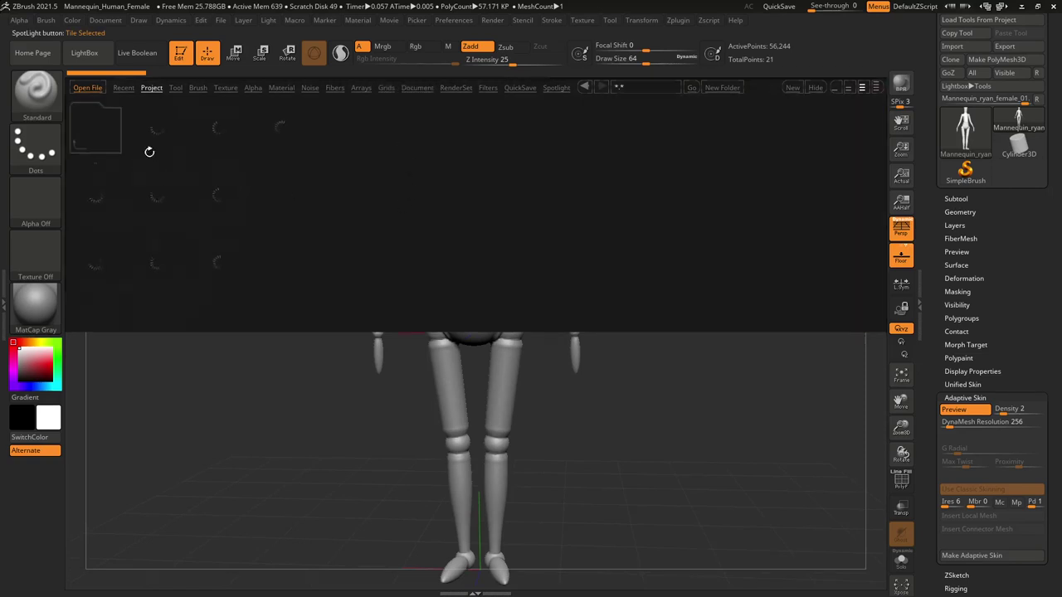
pyautogui.click(154, 91)
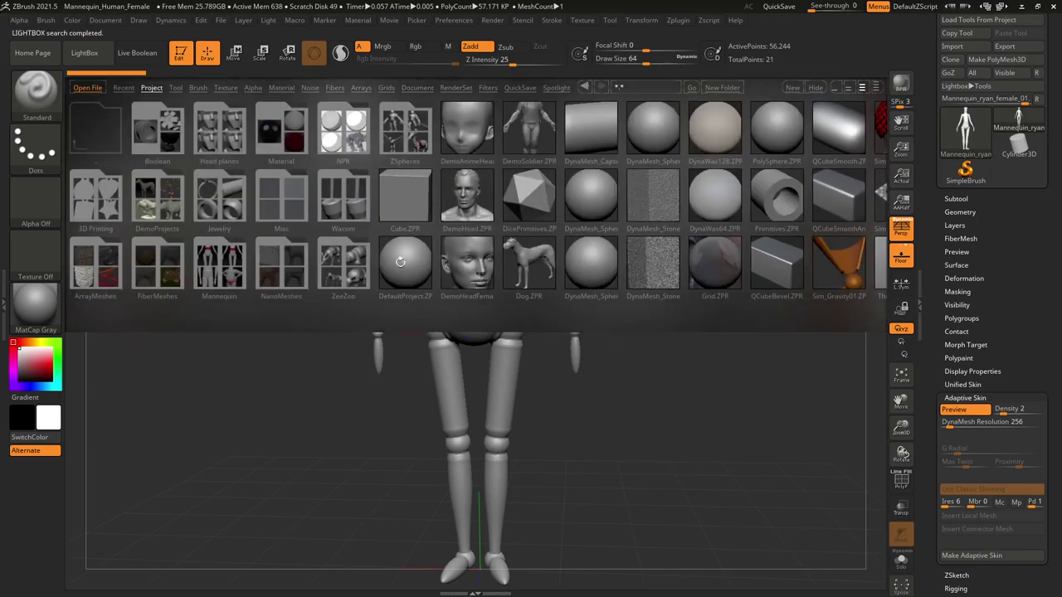
pyautogui.click(346, 275)
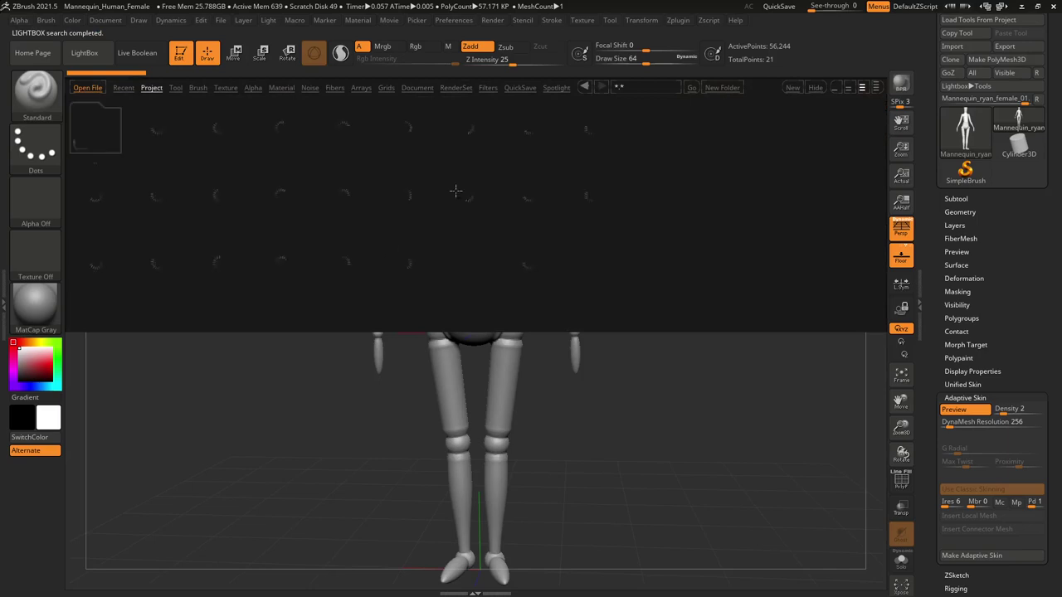
pyautogui.moveTo(569, 304); pyautogui.dragTo(503, 307)
pyautogui.moveTo(590, 314); pyautogui.dragTo(523, 310)
pyautogui.moveTo(690, 311); pyautogui.dragTo(645, 308)
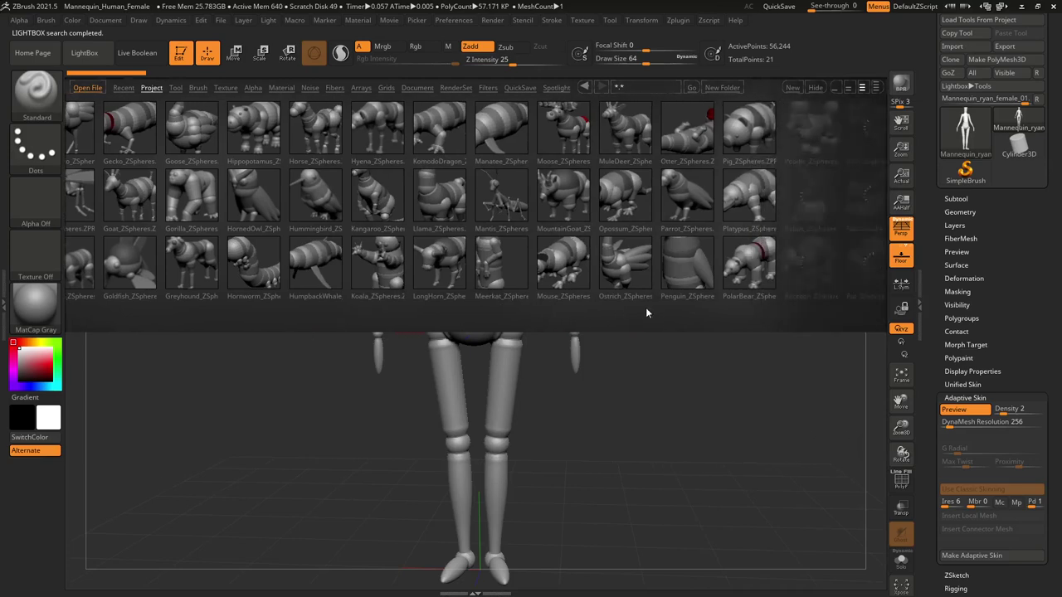
pyautogui.moveTo(722, 303); pyautogui.dragTo(570, 314)
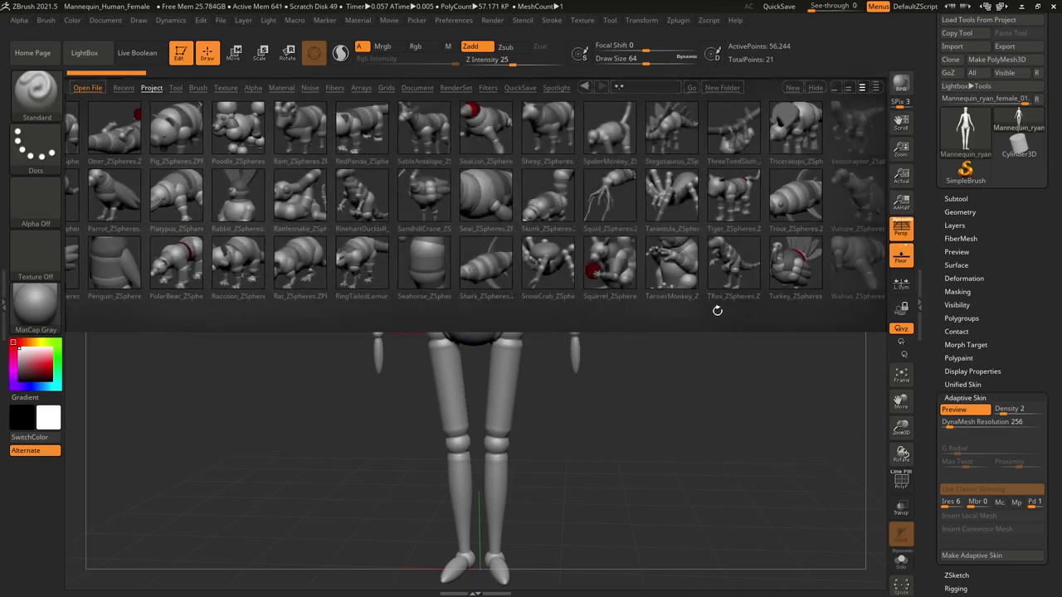
pyautogui.moveTo(716, 307); pyautogui.dragTo(284, 237)
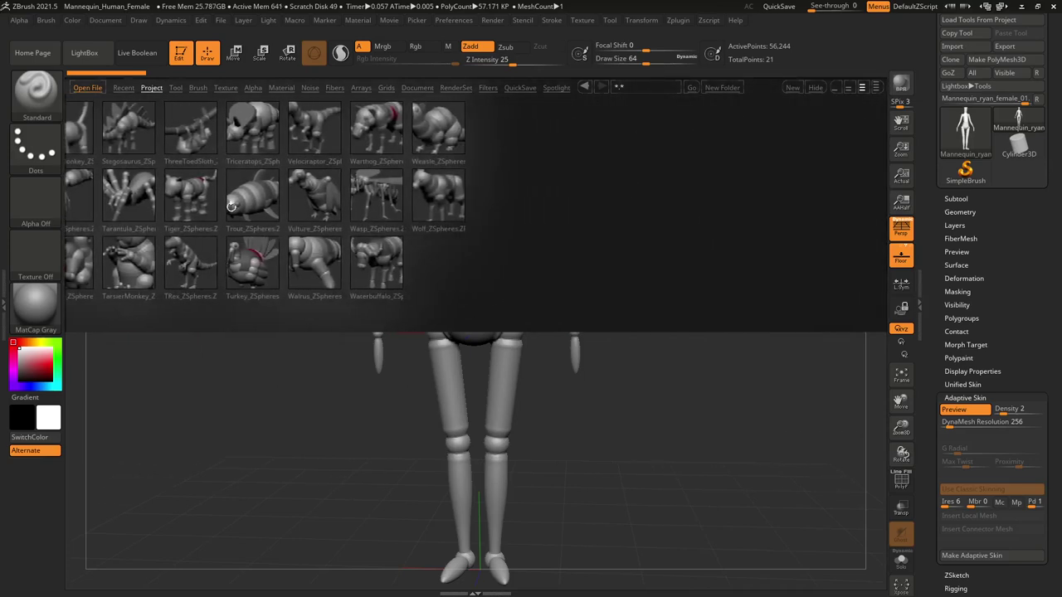
pyautogui.moveTo(208, 301); pyautogui.dragTo(448, 313)
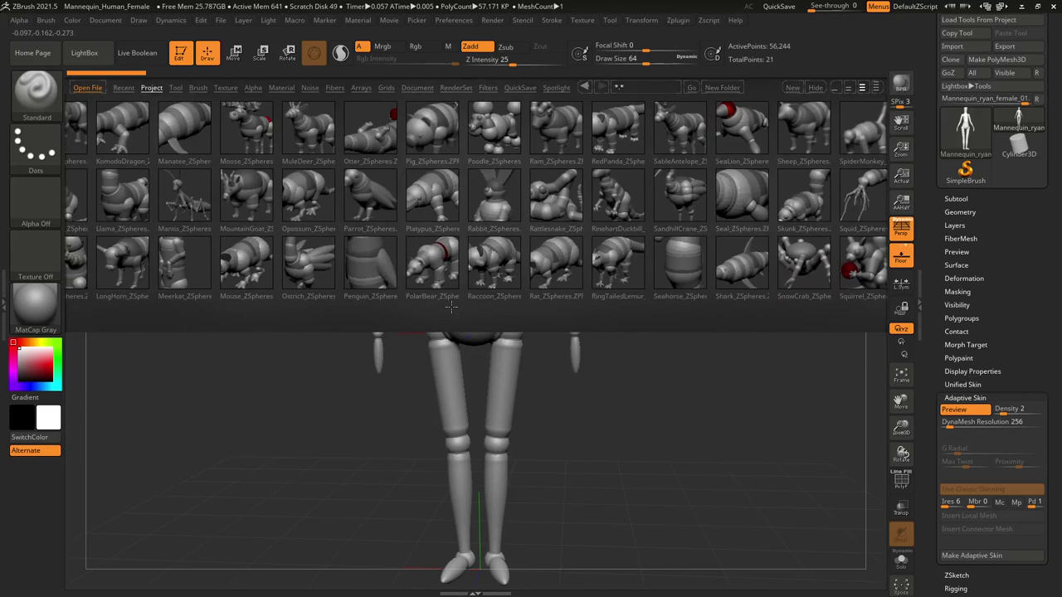
pyautogui.press(',')
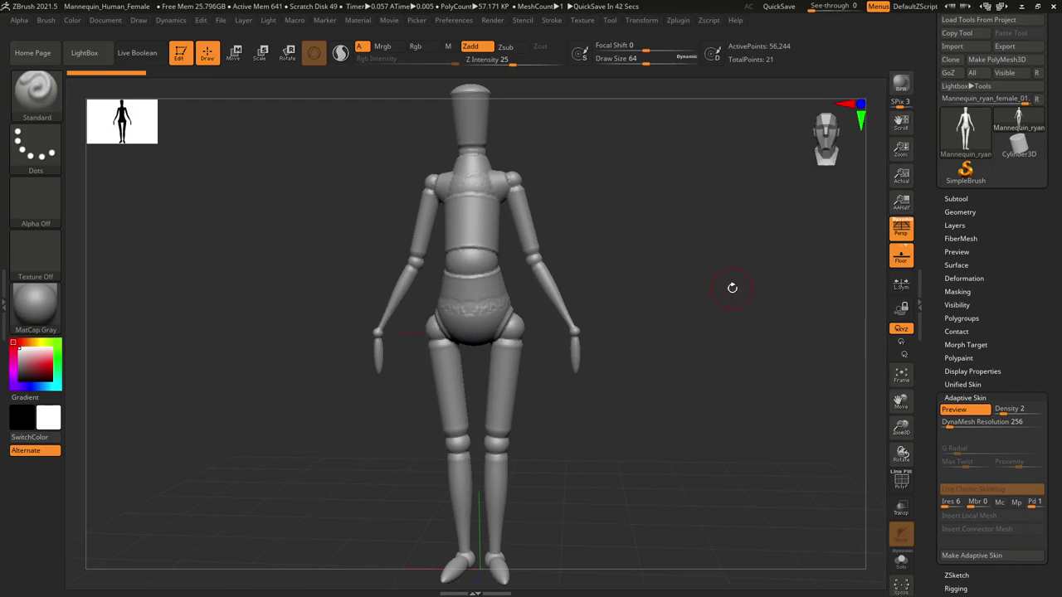
# Look over the available 3D sculpting brushes without choosing one
pyautogui.press('b')
pyautogui.press('b')
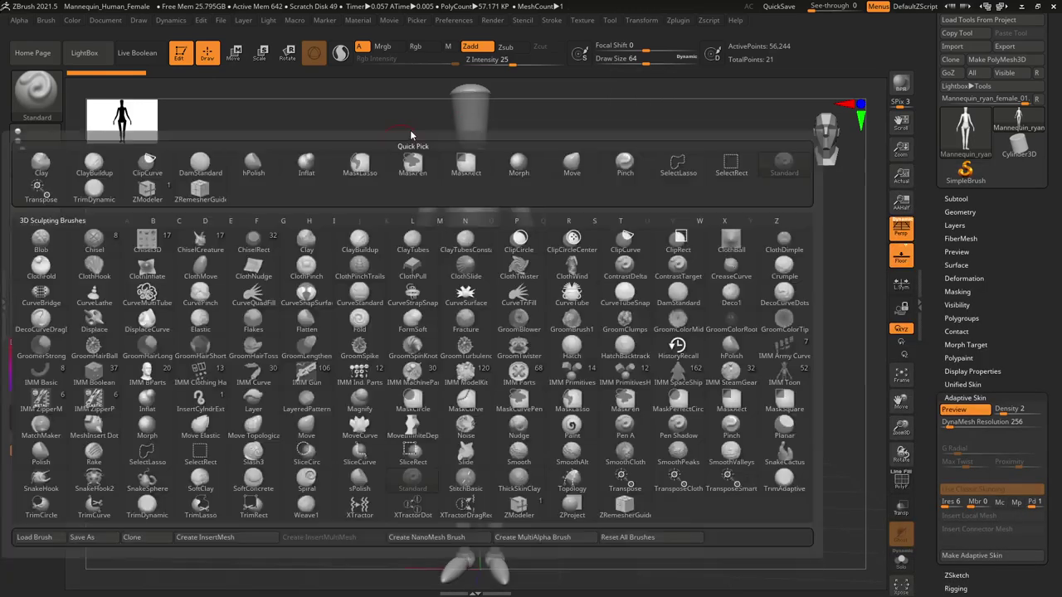
pyautogui.press('b')
pyautogui.press('b')
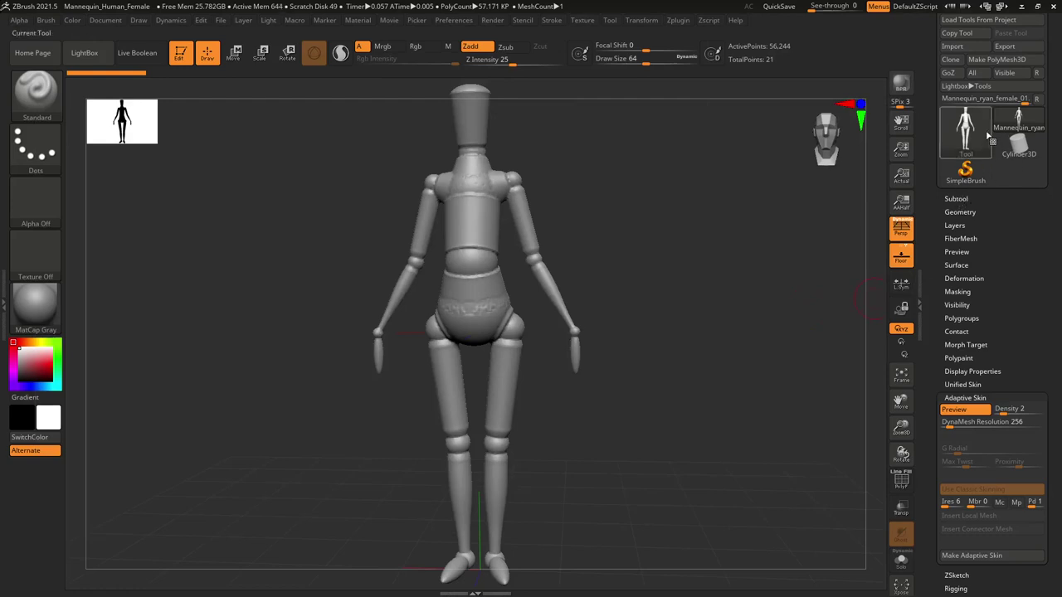
# Switch the active tool to the PolyMesh3D star and look through its Subtool and Geometry settings
pyautogui.click(966, 135)
pyautogui.click(523, 207)
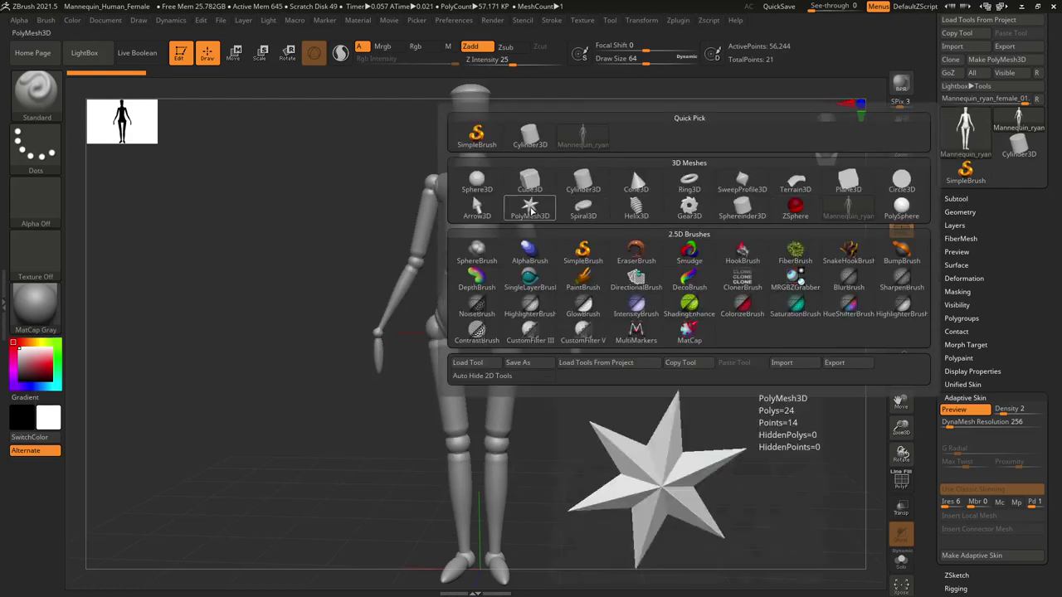
pyautogui.click(958, 199)
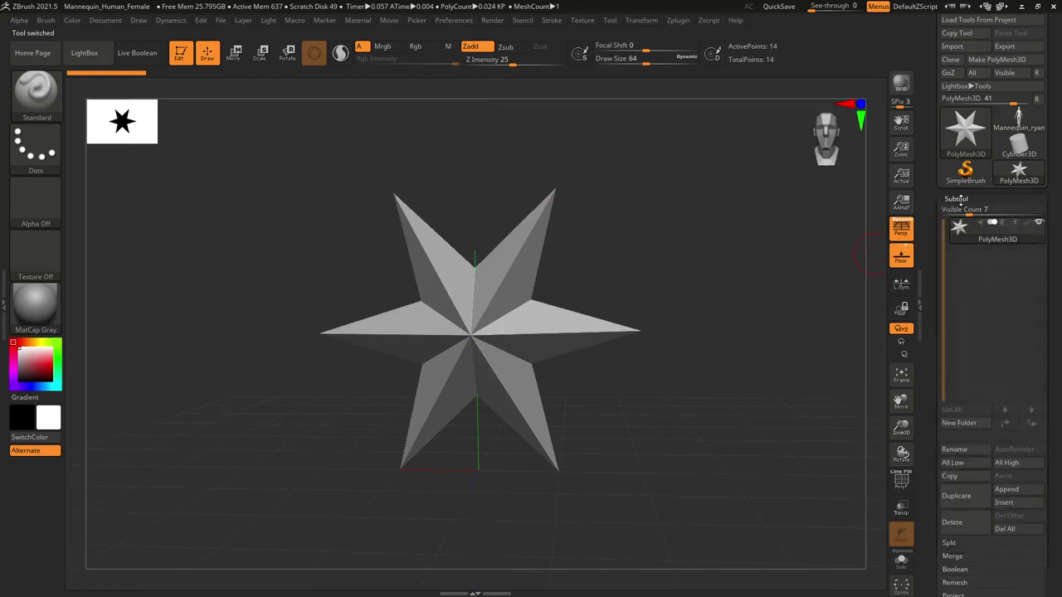
pyautogui.click(962, 199)
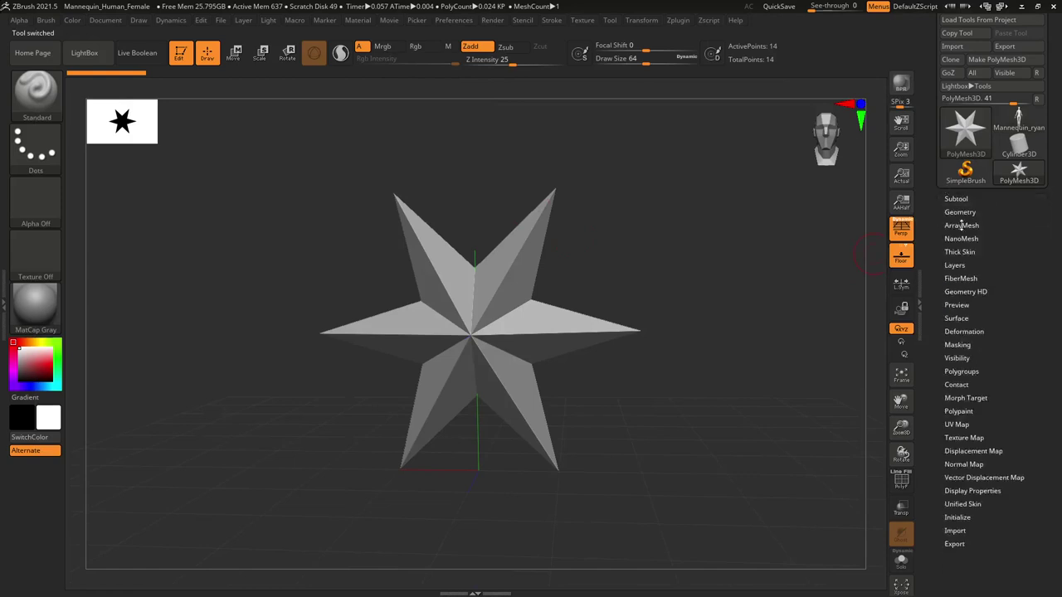
pyautogui.click(961, 211)
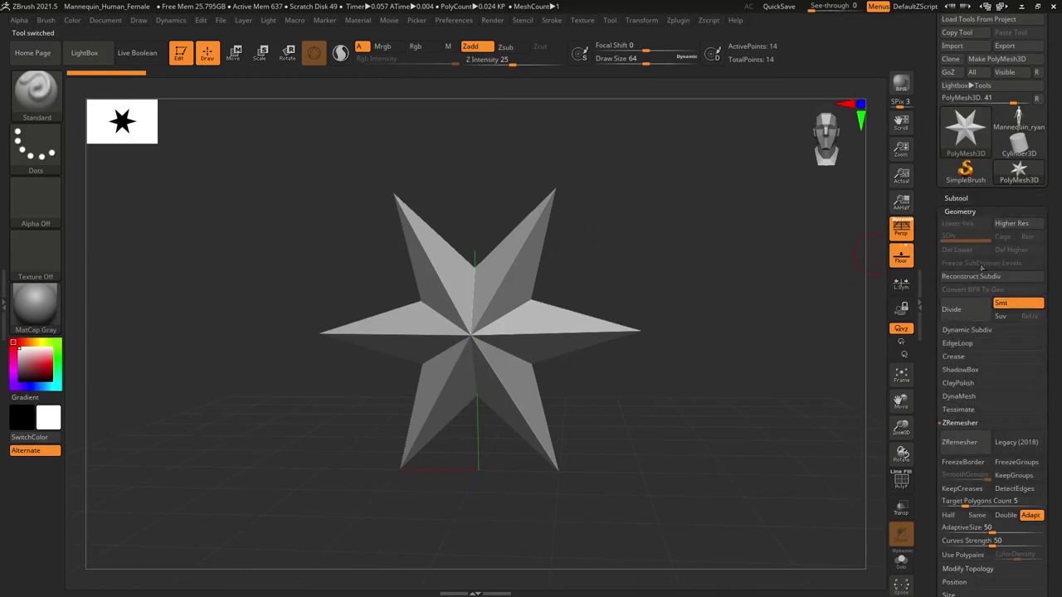
# Append a Sphere3D as a new subtool and delete the PolyMesh3D star subtool
pyautogui.click(962, 199)
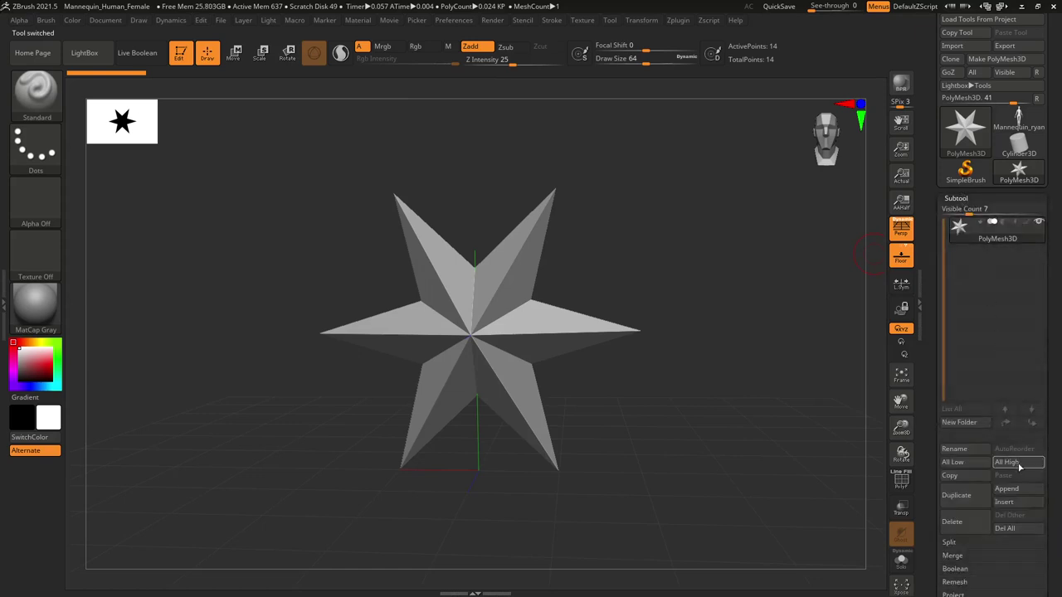
pyautogui.click(1006, 489)
pyautogui.click(1006, 489)
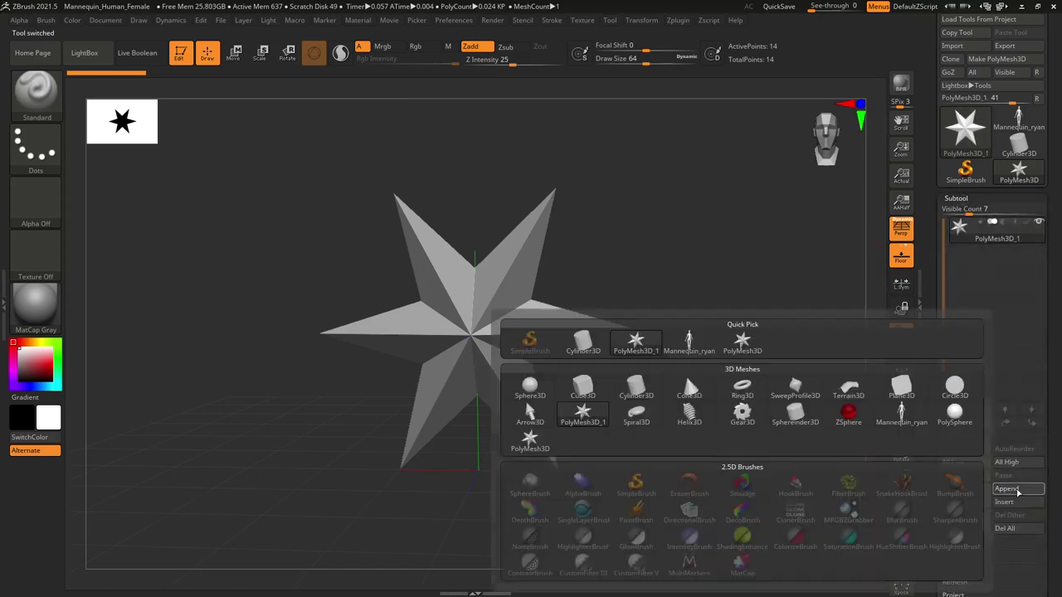
pyautogui.click(535, 395)
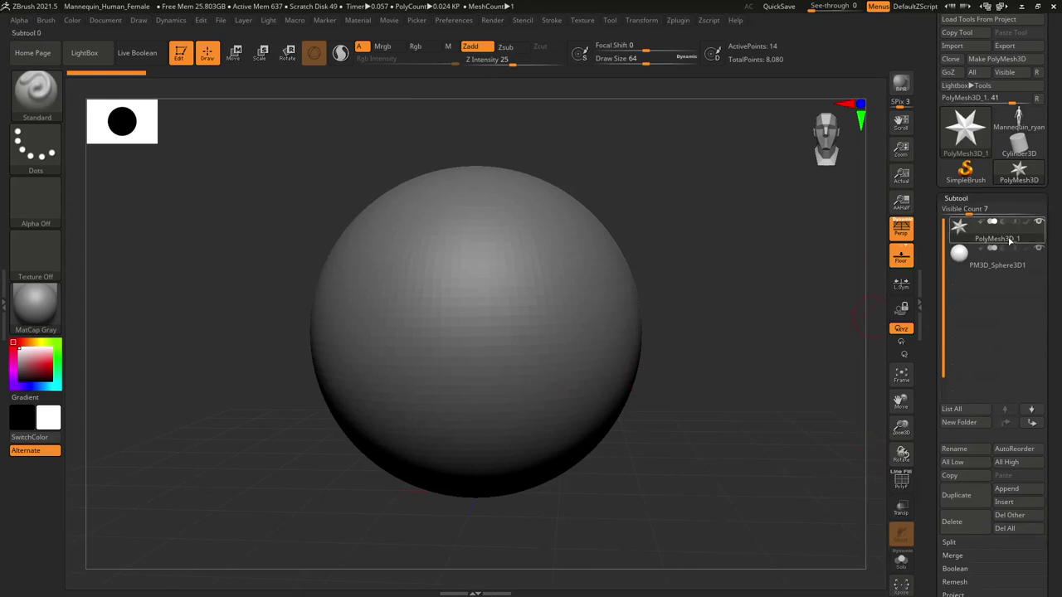
pyautogui.click(971, 522)
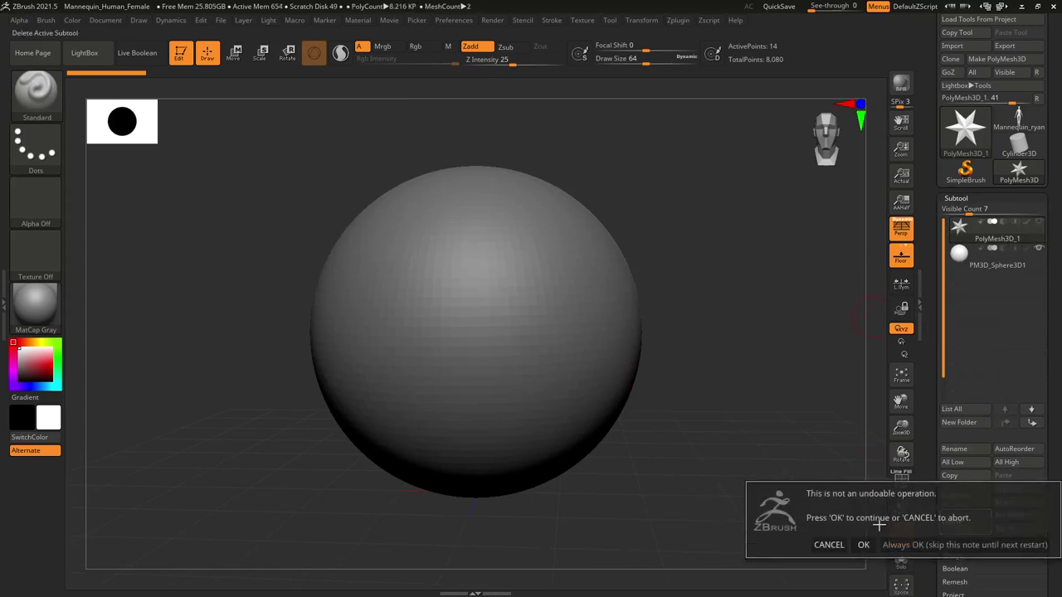
pyautogui.click(862, 543)
# Display the sphere's polygon wireframe, divide its geometry twice to subdivision level 3, and frame it in the view
pyautogui.moveTo(931, 521); pyautogui.dragTo(930, 433)
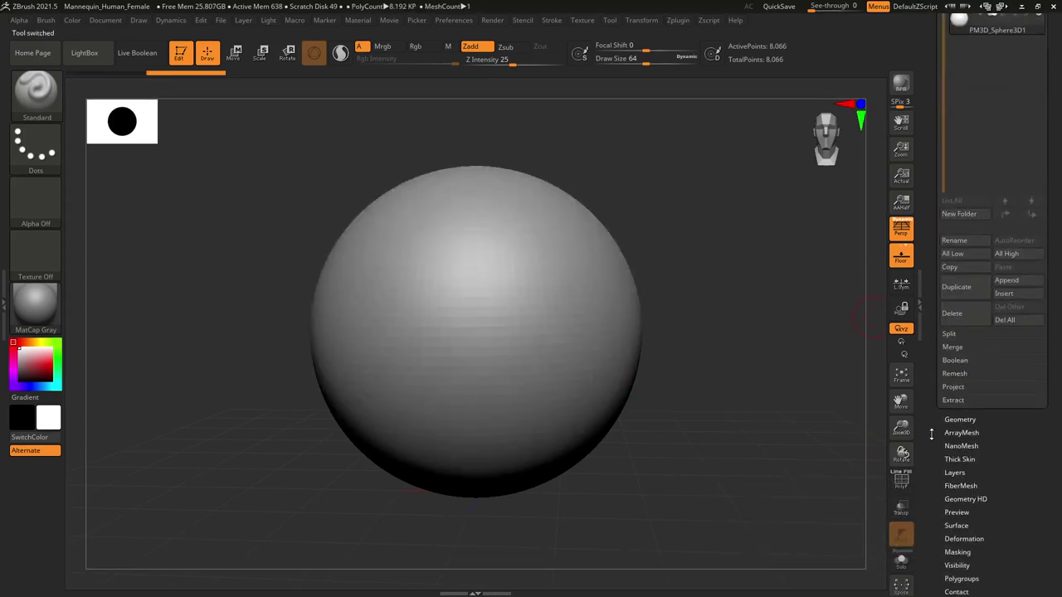
pyautogui.click(961, 419)
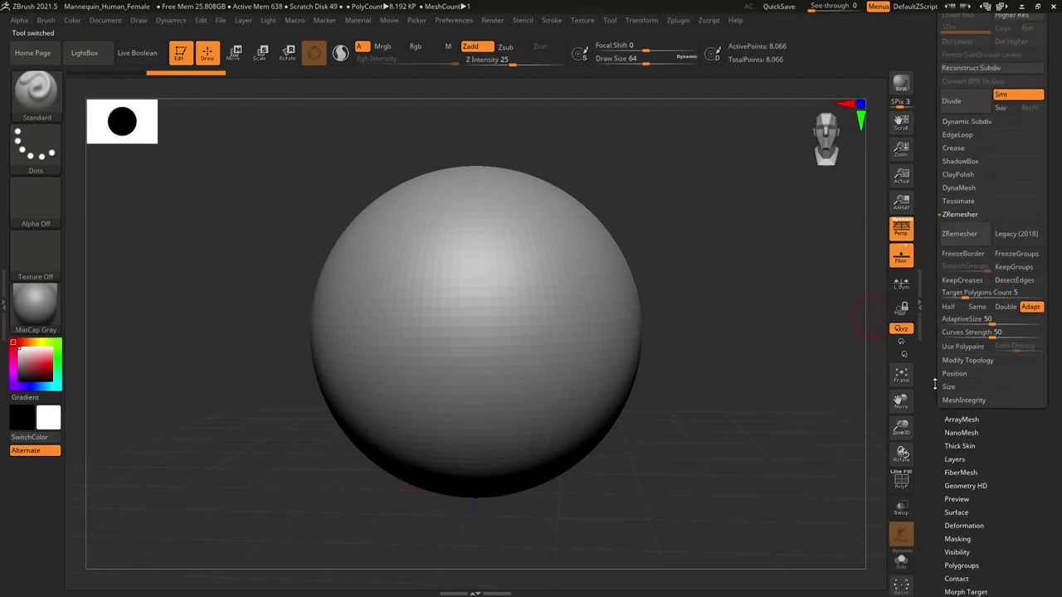
pyautogui.moveTo(936, 385); pyautogui.dragTo(936, 433)
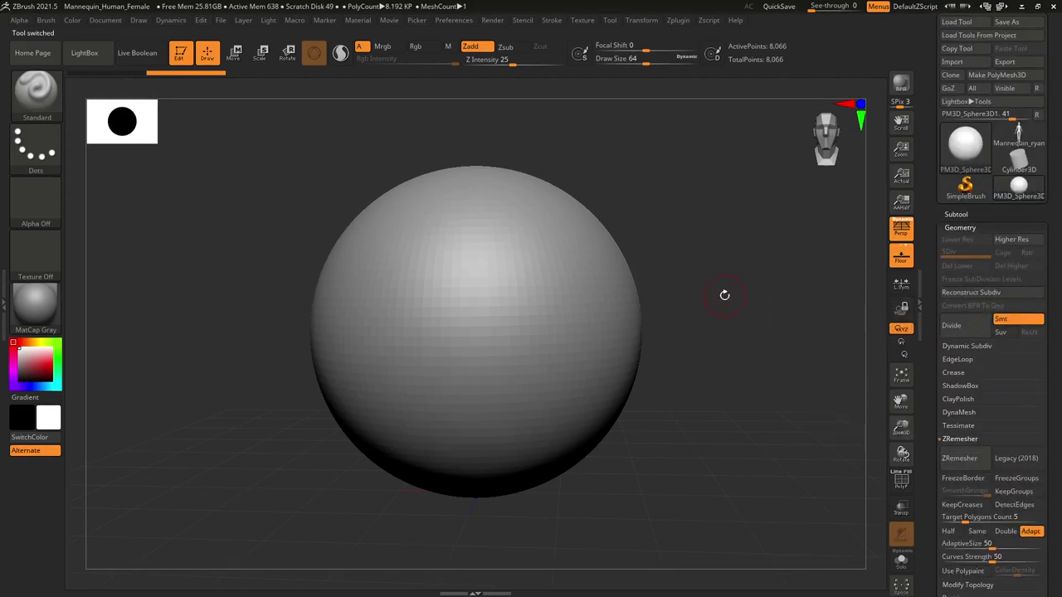
pyautogui.hotkey('shift', 'f')
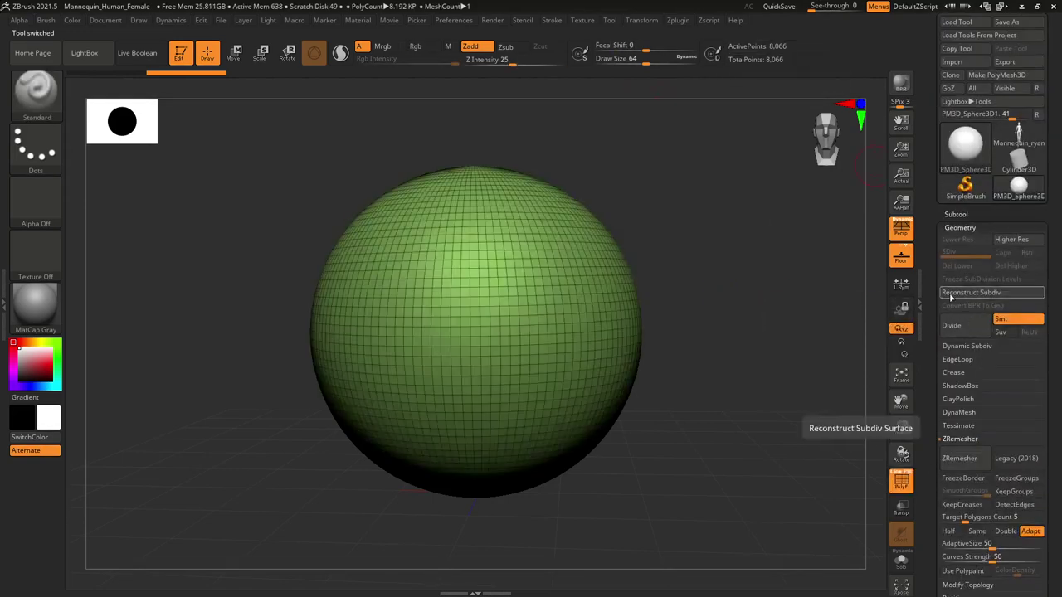
pyautogui.click(972, 331)
pyautogui.click(972, 330)
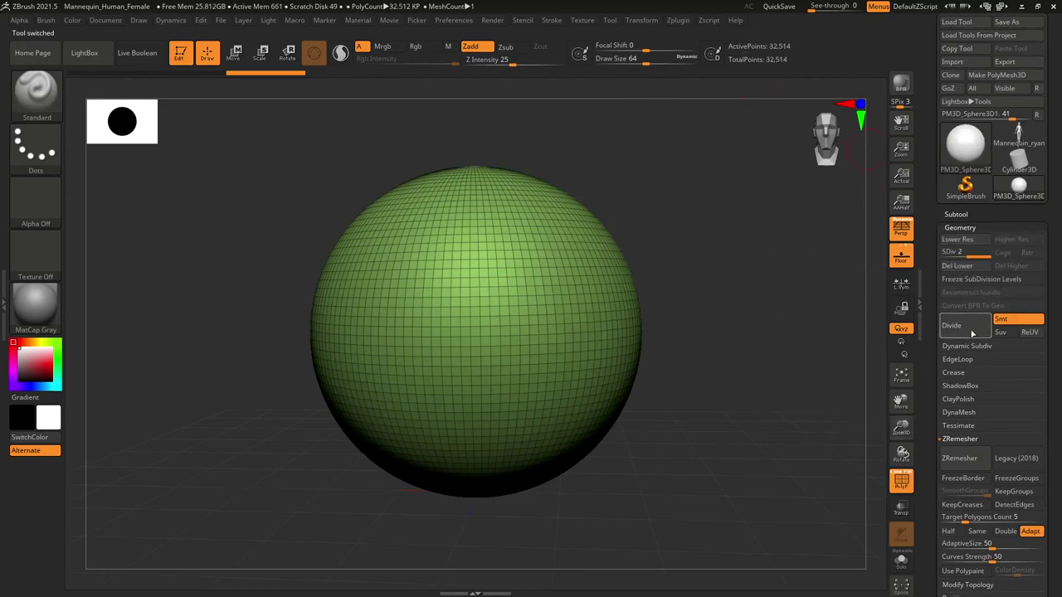
pyautogui.hotkey('shift', 'f')
pyautogui.hotkey('shift', 'f')
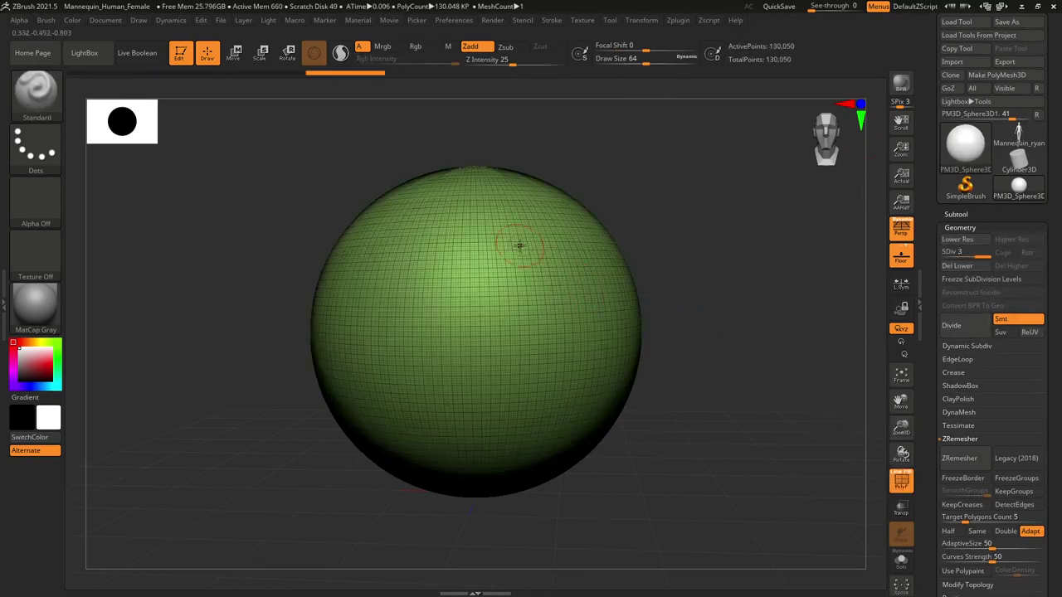
pyautogui.press('f')
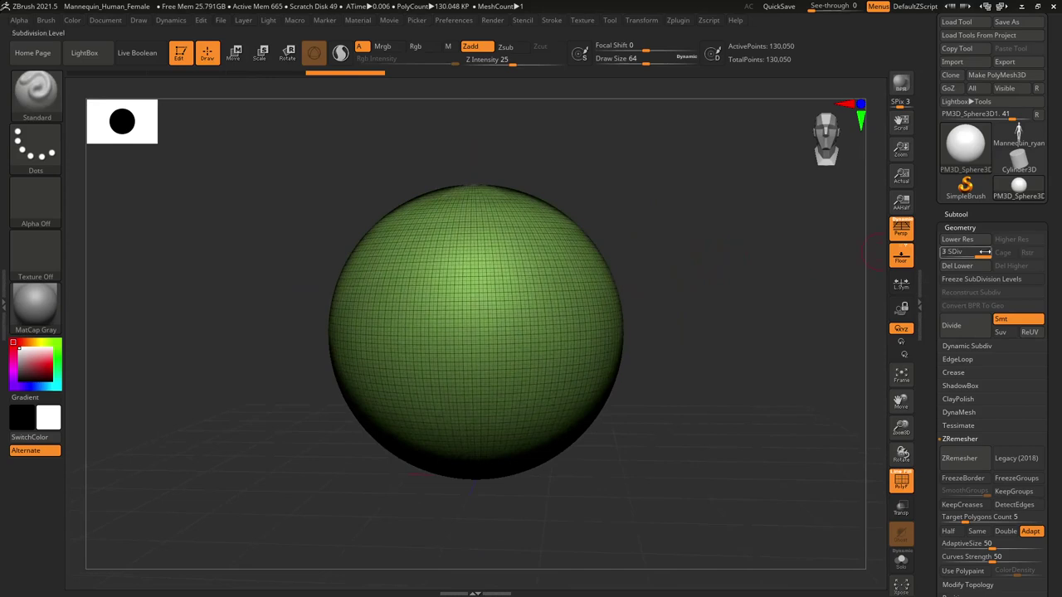
# Lower the sphere's subdivision level to 1, raise it to 2, and return it to 1
pyautogui.moveTo(985, 253); pyautogui.dragTo(967, 255)
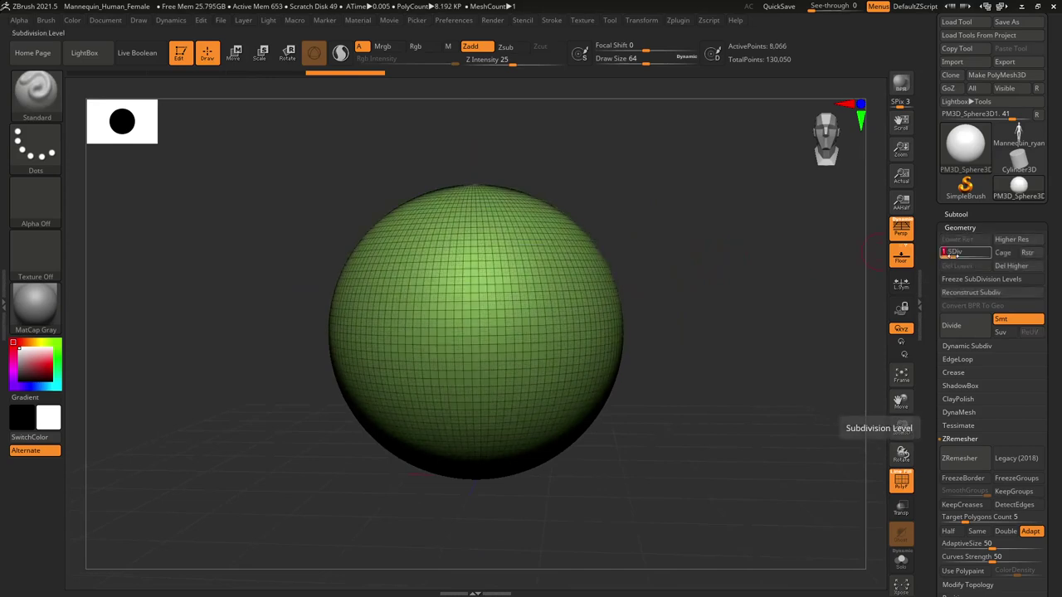
pyautogui.press('d')
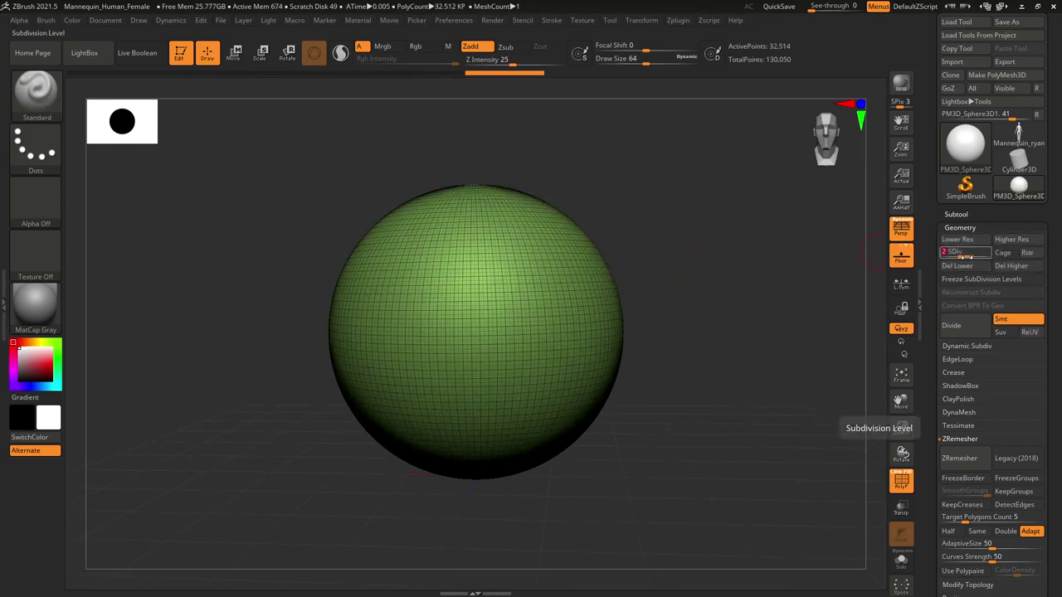
pyautogui.hotkey('shift', 'd')
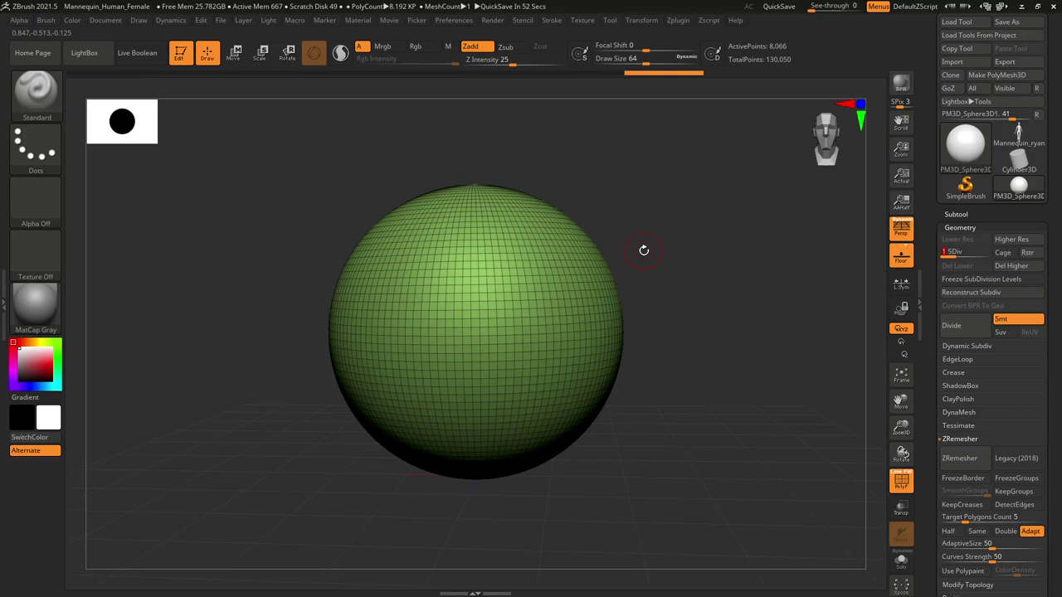
# Place the sphere subtool in a new folder with the default title and collapse that folder
pyautogui.click(962, 214)
pyautogui.moveTo(963, 214); pyautogui.dragTo(935, 172)
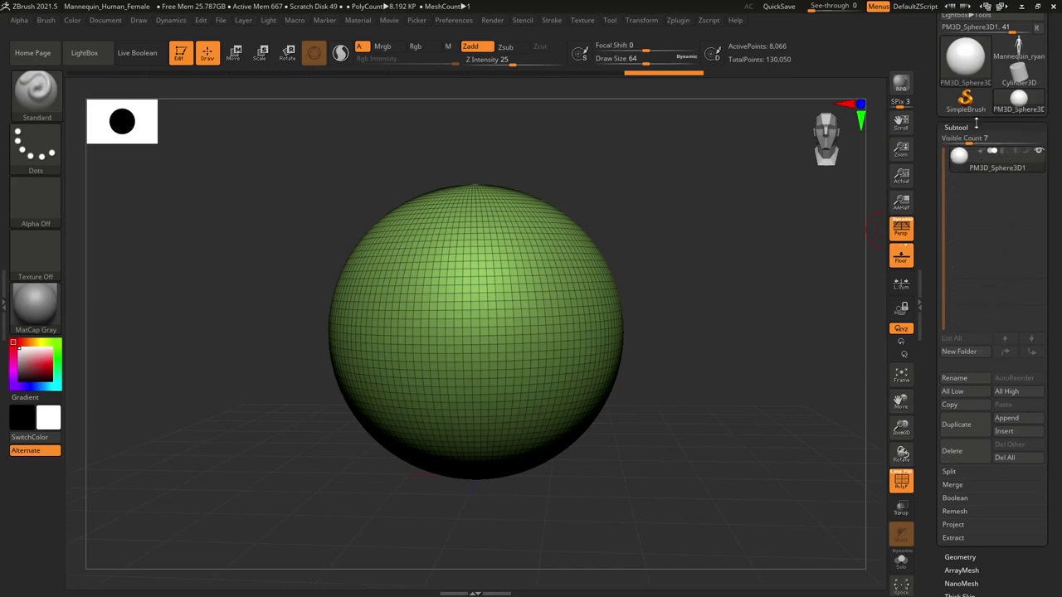
pyautogui.scroll(1, 933, 133)
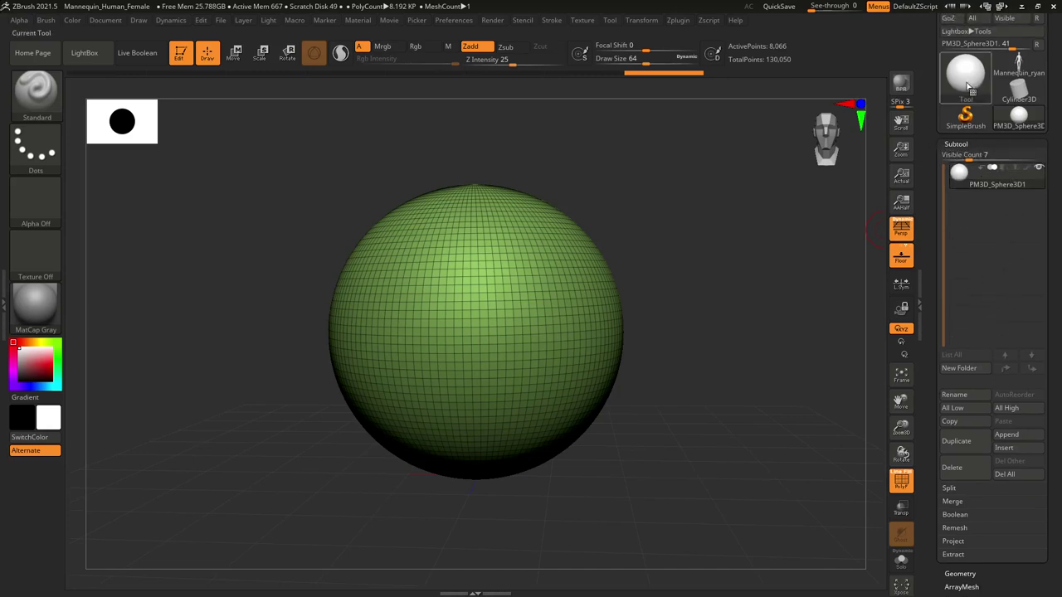
pyautogui.click(959, 368)
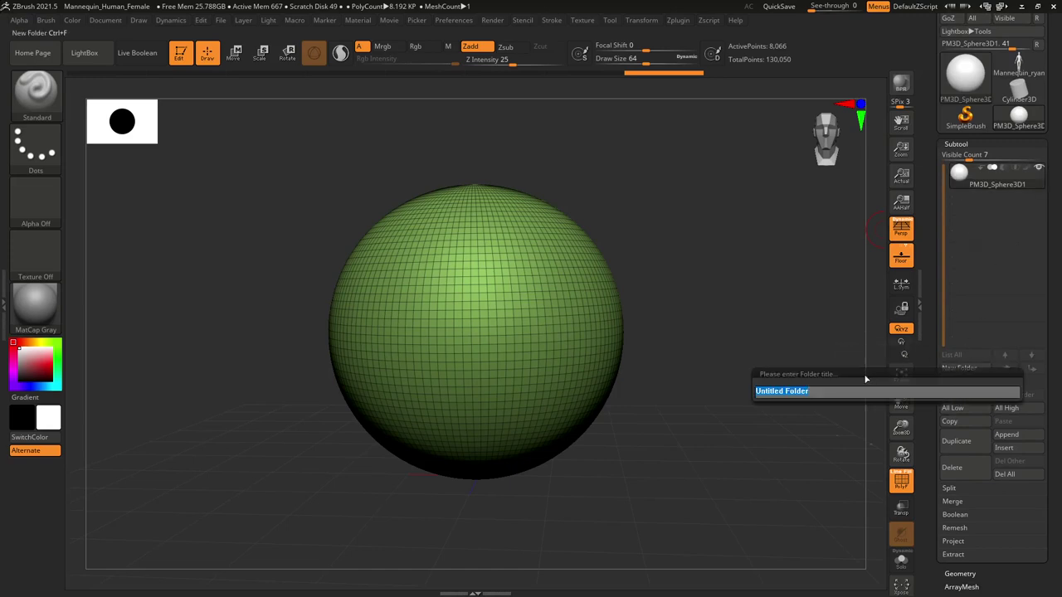
pyautogui.press('BackSpace')
pyautogui.press('Escape')
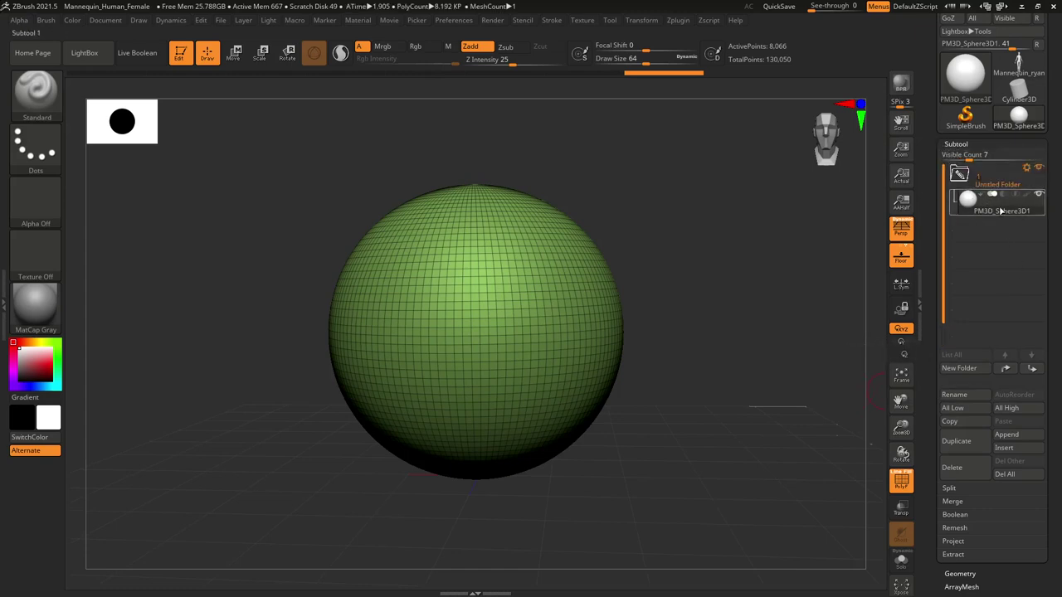
pyautogui.moveTo(980, 194)
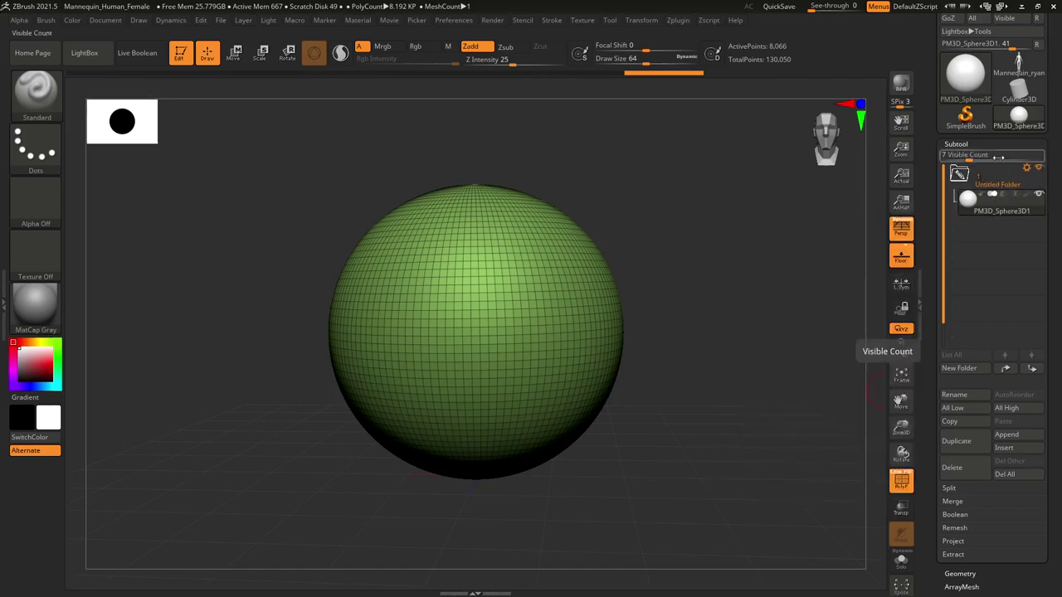
pyautogui.moveTo(975, 212)
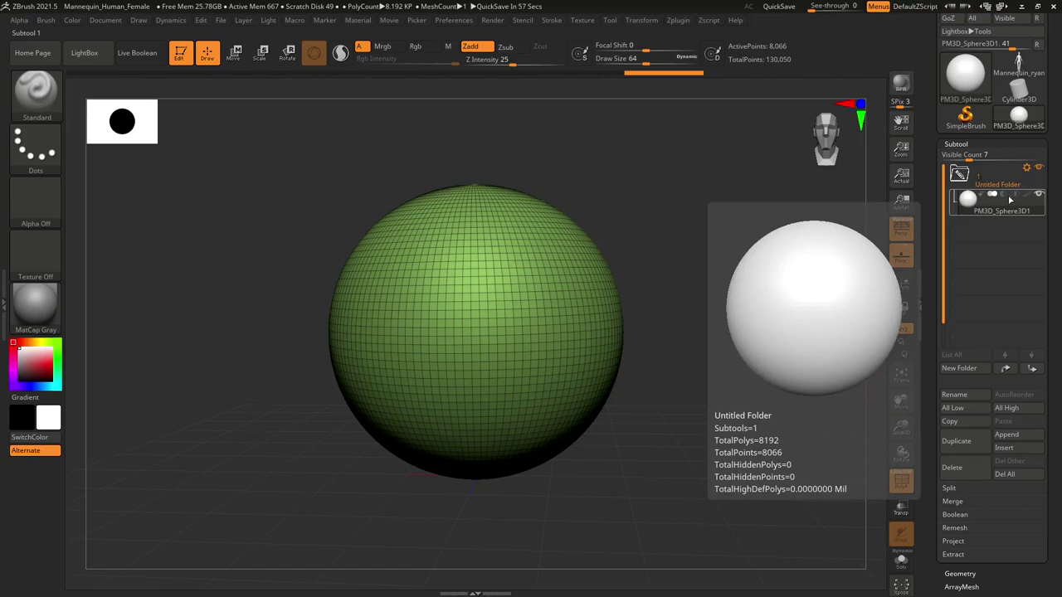
pyautogui.click(958, 173)
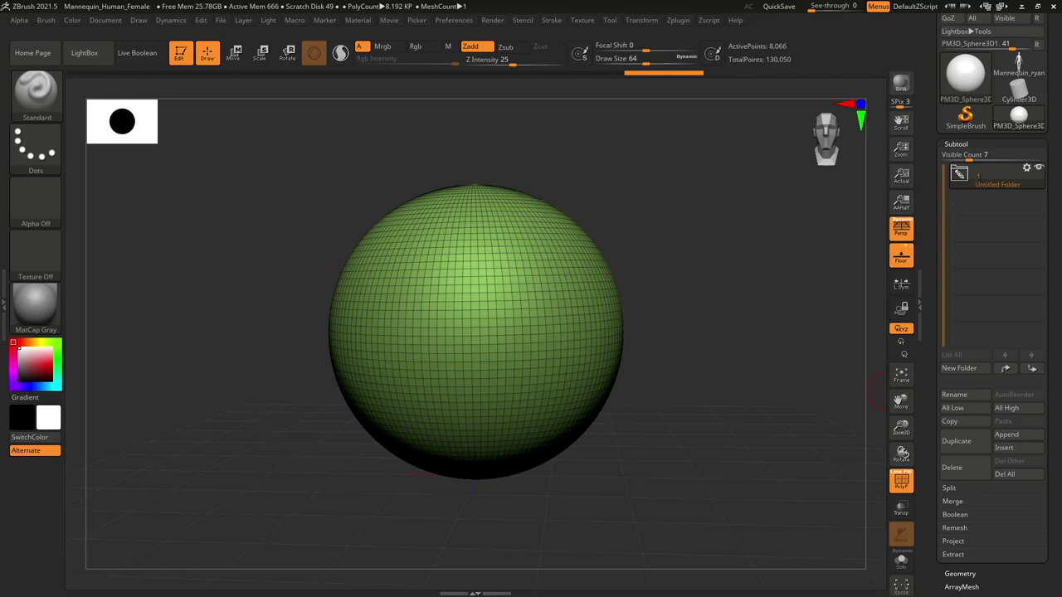
pyautogui.scroll(-2, 1025, 290)
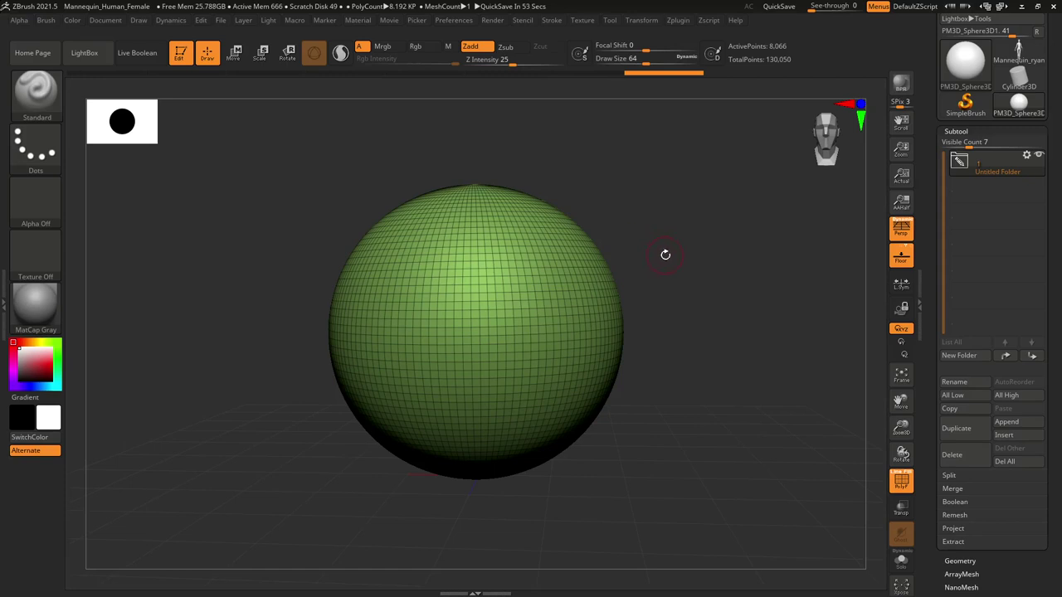
pyautogui.scroll(-5, 932, 326)
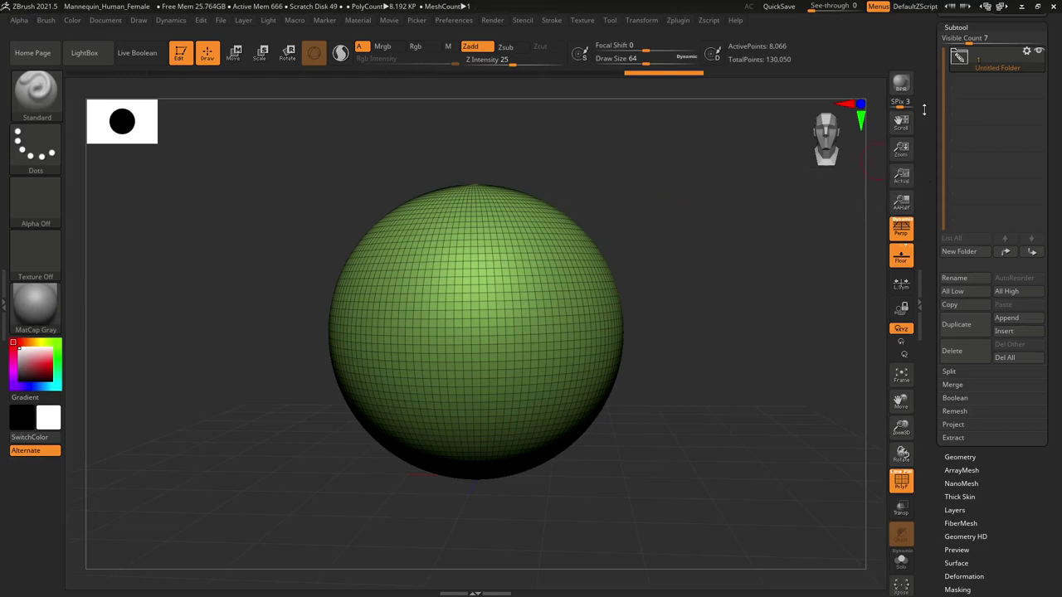
# Append a Cube3D as a new subtool alongside the sphere
pyautogui.scroll(1, 1003, 286)
pyautogui.click(1006, 346)
pyautogui.click(829, 215)
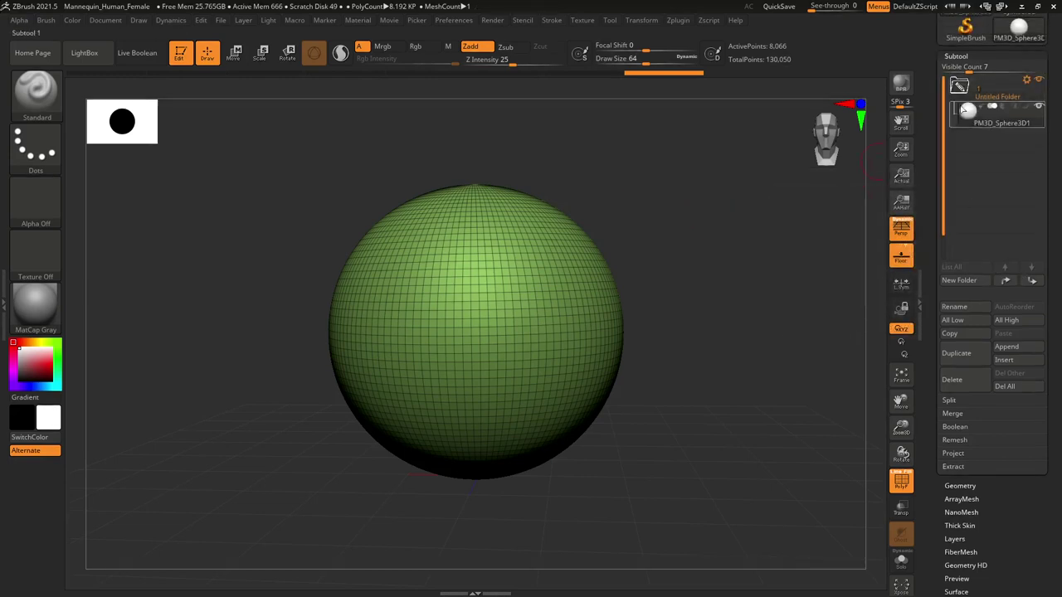
pyautogui.click(1016, 347)
pyautogui.click(590, 381)
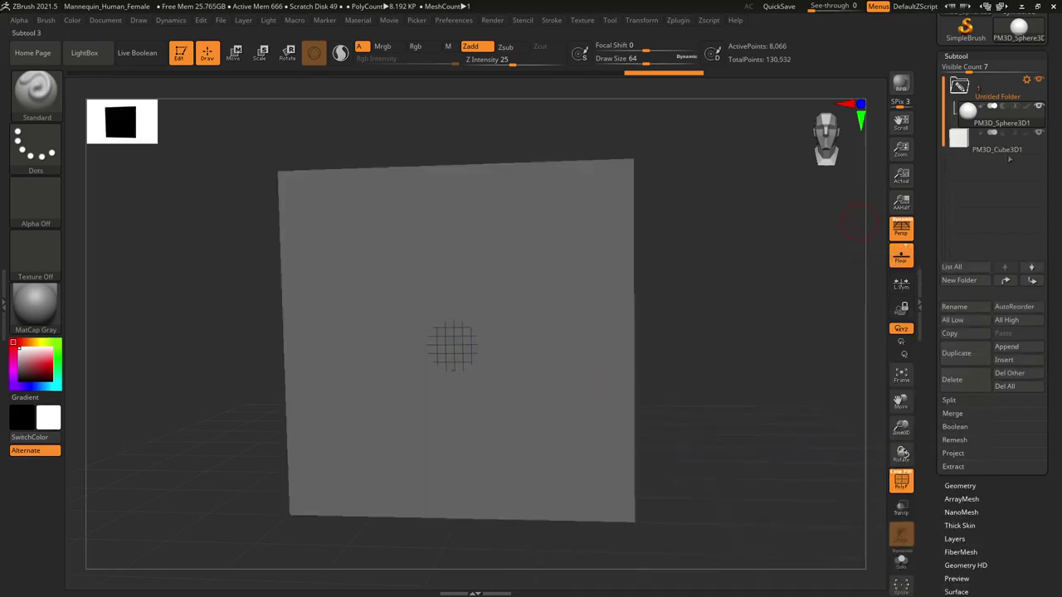
# Select the cube subtool and move it sideways along the red axis so that it overlaps only half of the sphere
pyautogui.click(995, 141)
pyautogui.press('w')
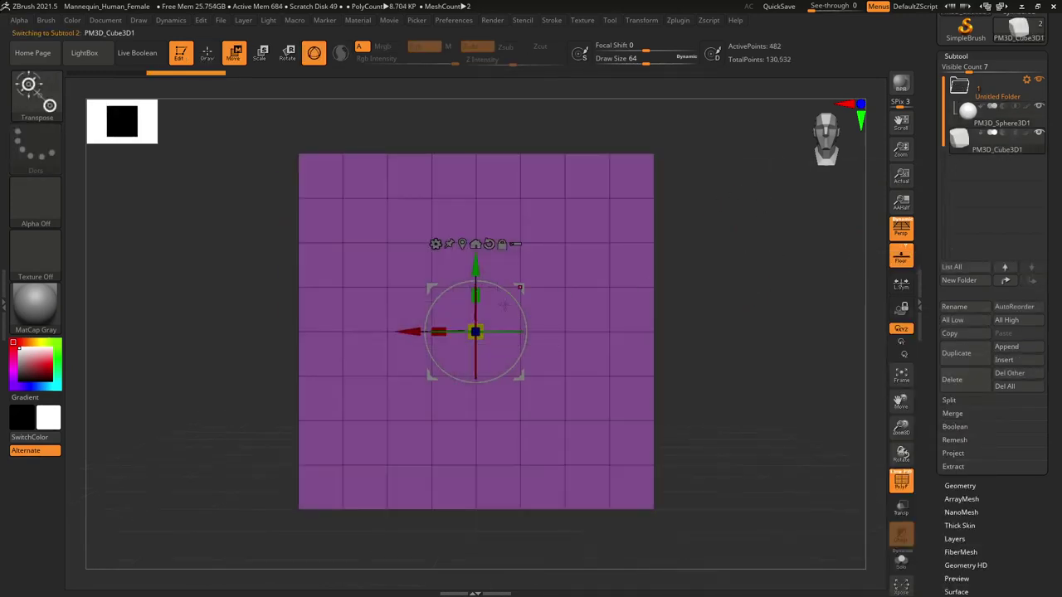
pyautogui.moveTo(407, 332); pyautogui.dragTo(561, 332)
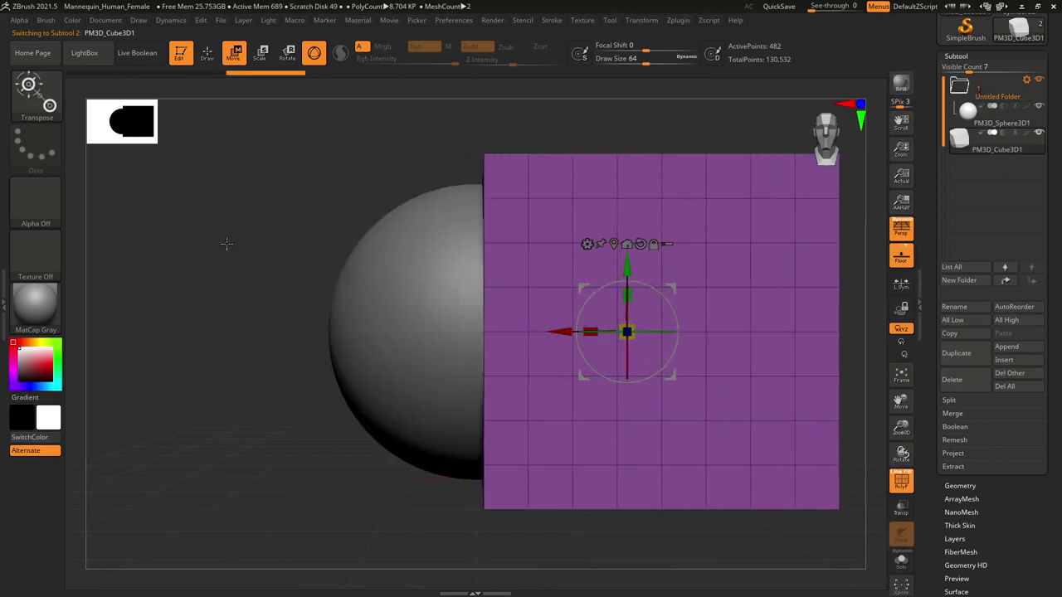
pyautogui.moveTo(225, 242); pyautogui.dragTo(282, 173)
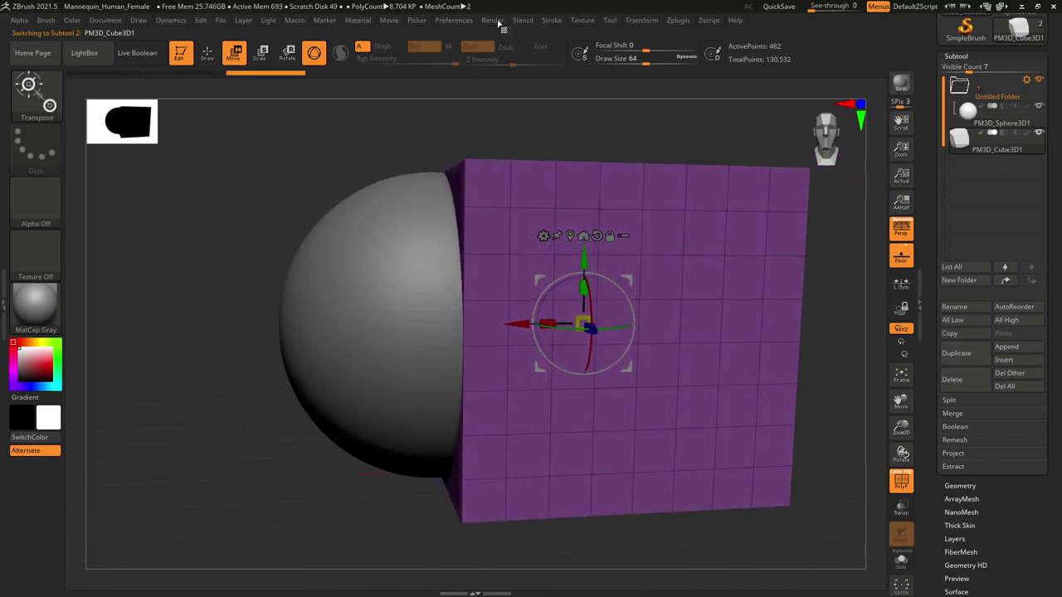
pyautogui.press('q')
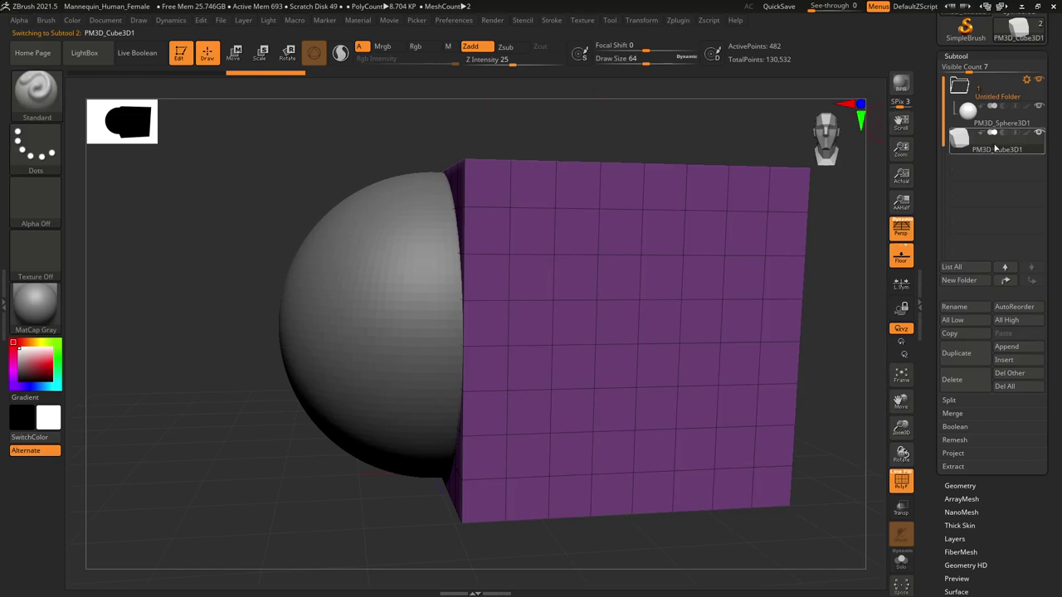
# Delete the Untitled Folder from the subtool list while keeping the sphere subtool inside it
pyautogui.moveTo(986, 120)
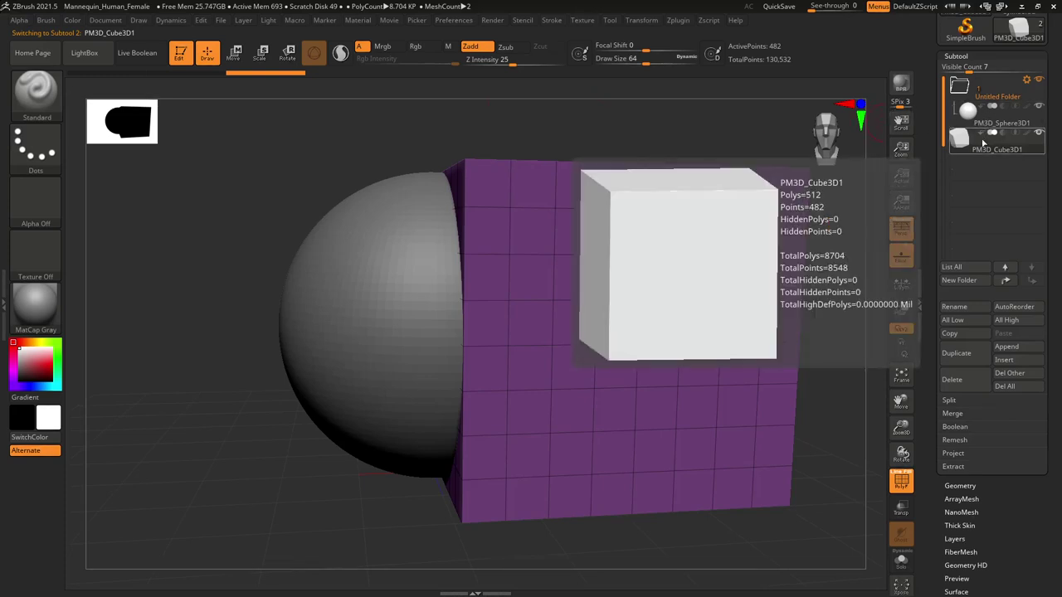
pyautogui.click(989, 96)
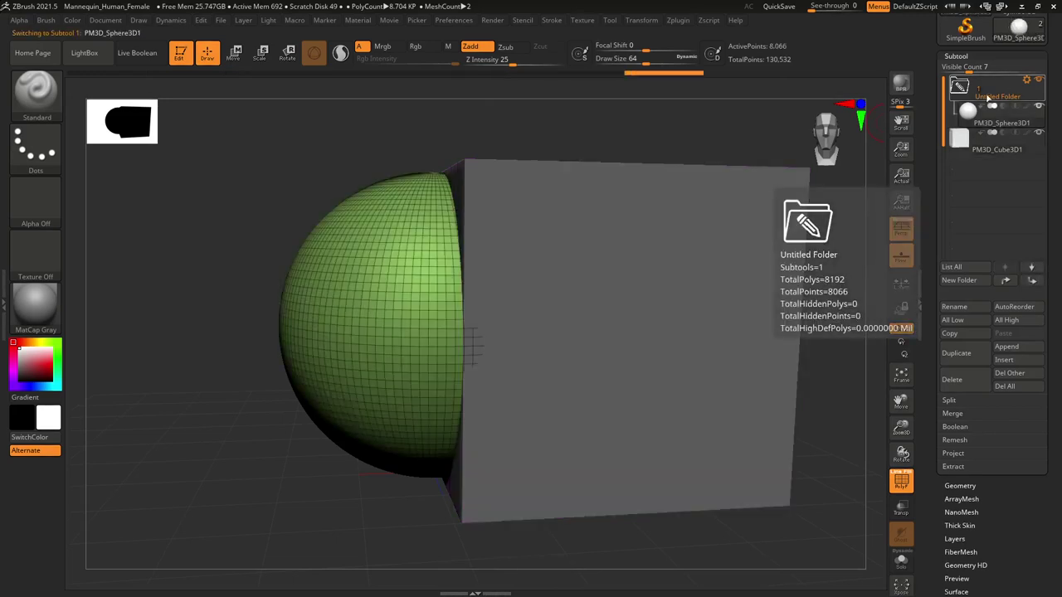
pyautogui.click(1026, 80)
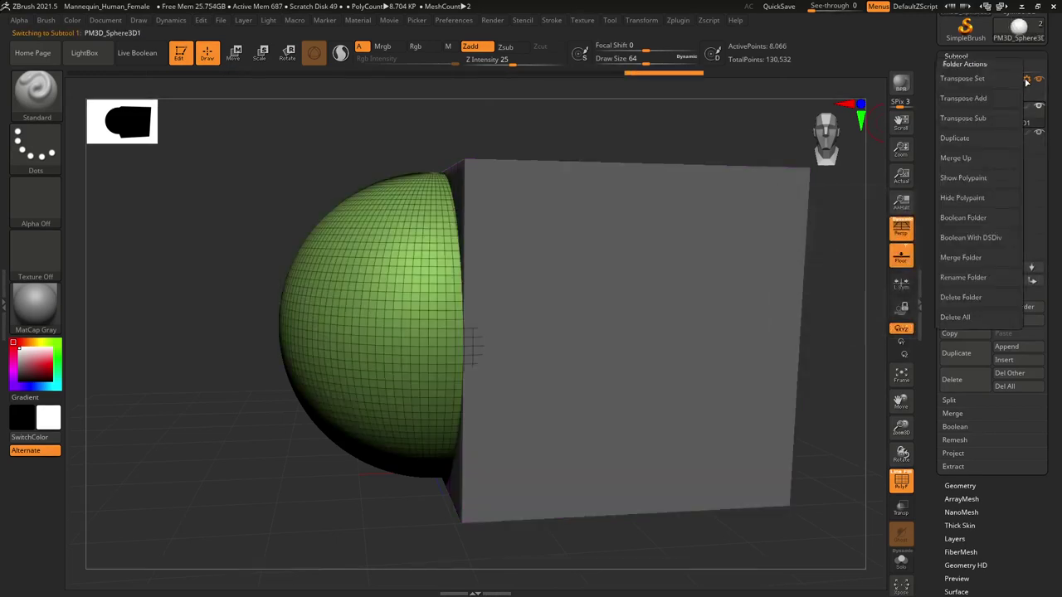
pyautogui.click(974, 298)
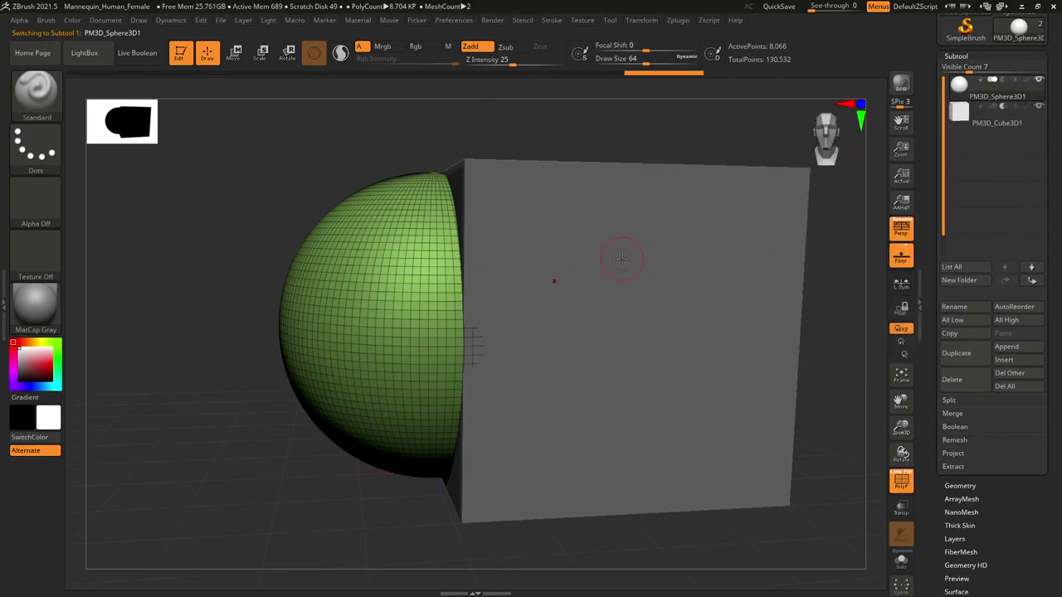
# Turn on Live Boolean rendering to preview the cube cutting the sphere, and hide the polygon wireframe
pyautogui.click(492, 20)
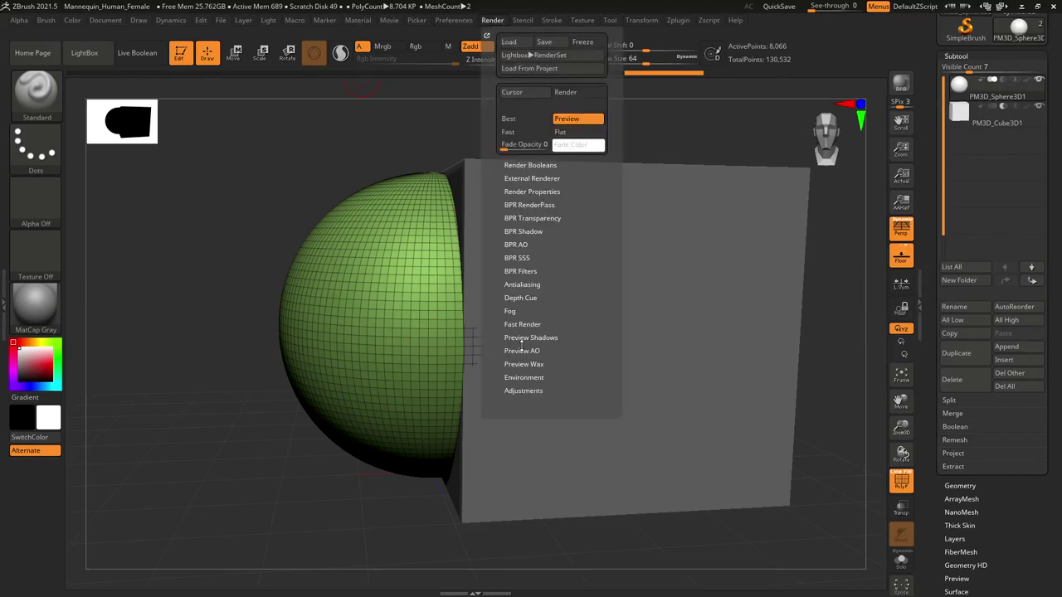
pyautogui.click(532, 165)
pyautogui.click(525, 183)
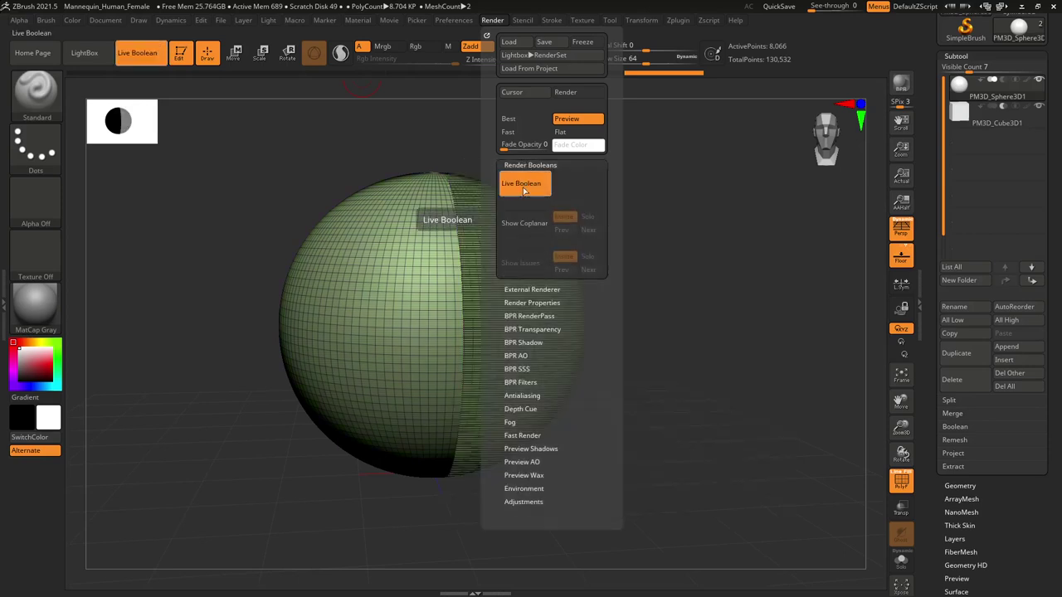
pyautogui.moveTo(633, 256); pyautogui.dragTo(768, 235)
pyautogui.hotkey('shift', 'f')
# Select the subtracting cube and move it slightly farther from the sphere's center to reduce the cut
pyautogui.click(996, 119)
pyautogui.keyDown('alt'); pyautogui.moveTo(576, 286); pyautogui.dragTo(628, 296); pyautogui.keyUp('alt')
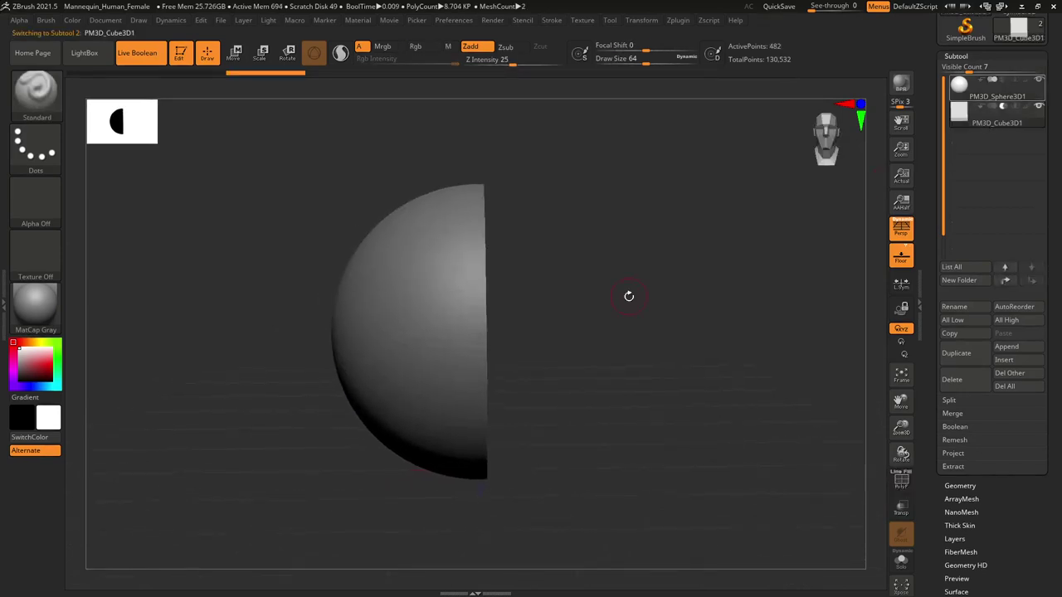
pyautogui.press('w')
pyautogui.moveTo(557, 330)
pyautogui.mouseDown()
pyautogui.moveTo(524, 328)
pyautogui.moveTo(593, 324)
pyautogui.moveTo(515, 318)
pyautogui.moveTo(677, 320)
pyautogui.moveTo(540, 320)
pyautogui.moveTo(572, 320)
pyautogui.mouseUp()
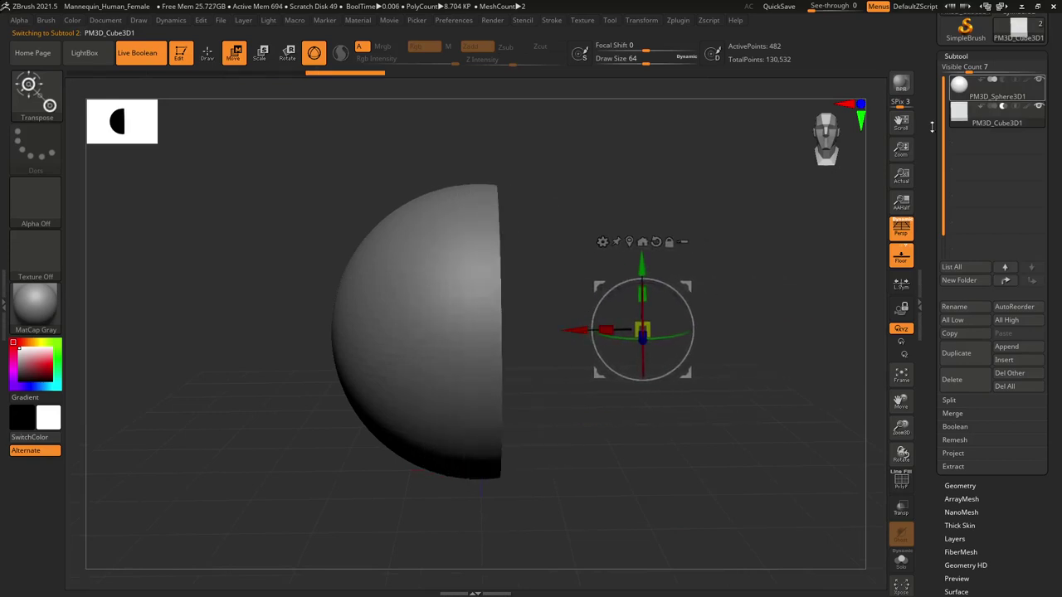
# Switch the cube's Boolean operation to intersection and then to addition, and return to Draw mode in a front view
pyautogui.click(1019, 108)
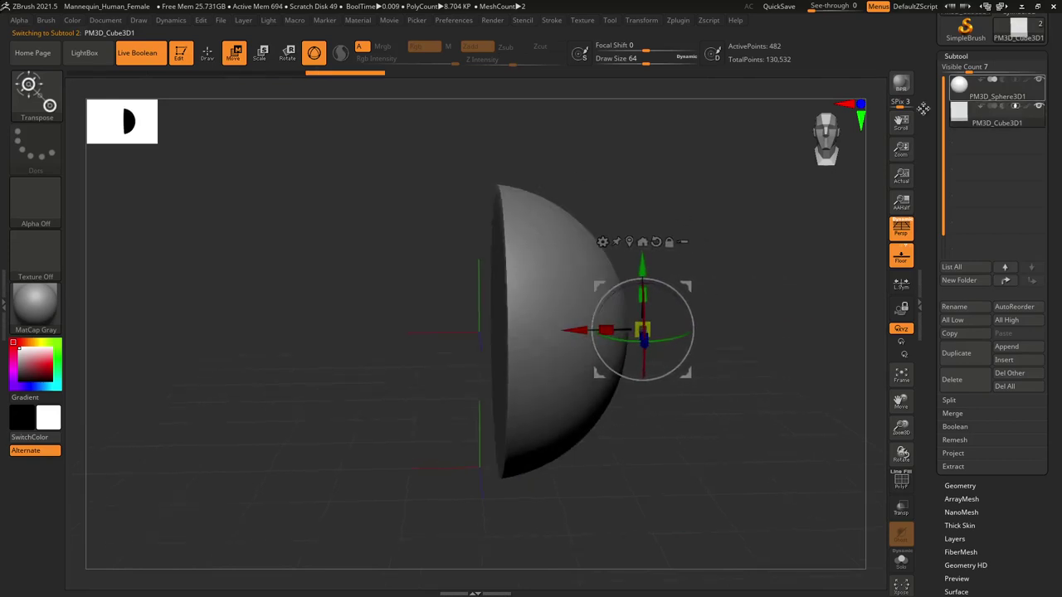
pyautogui.click(1000, 109)
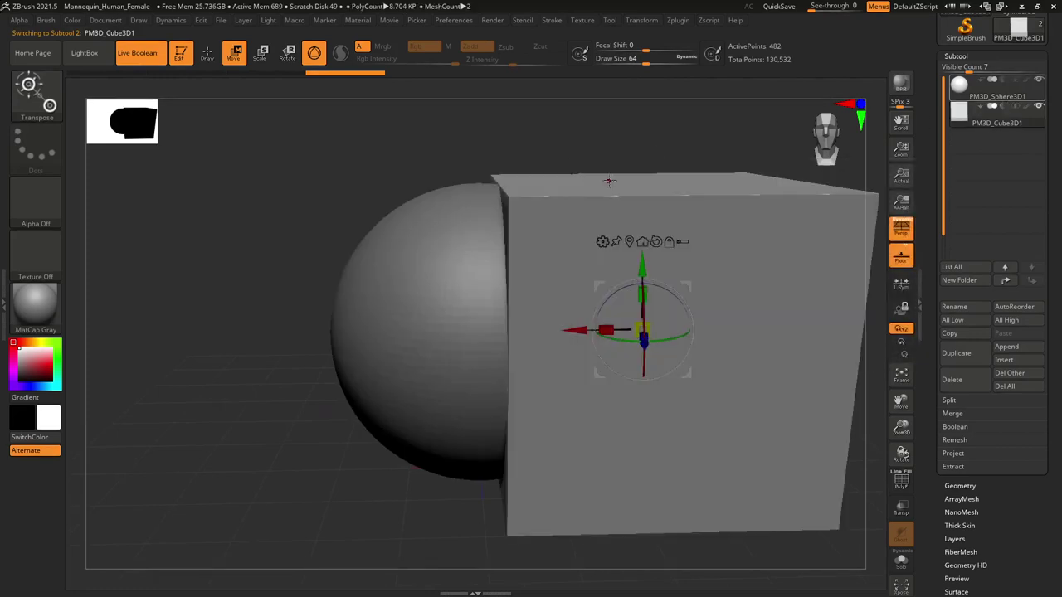
pyautogui.keyDown('shift'); pyautogui.moveTo(550, 130); pyautogui.dragTo(460, 137); pyautogui.keyUp('shift')
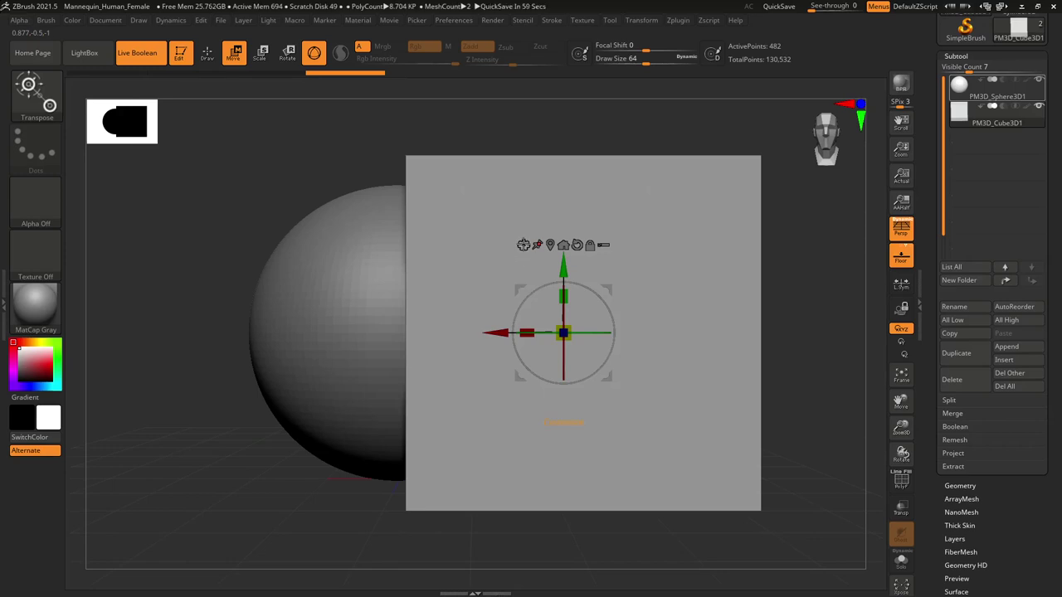
pyautogui.click(523, 245)
pyautogui.press('q')
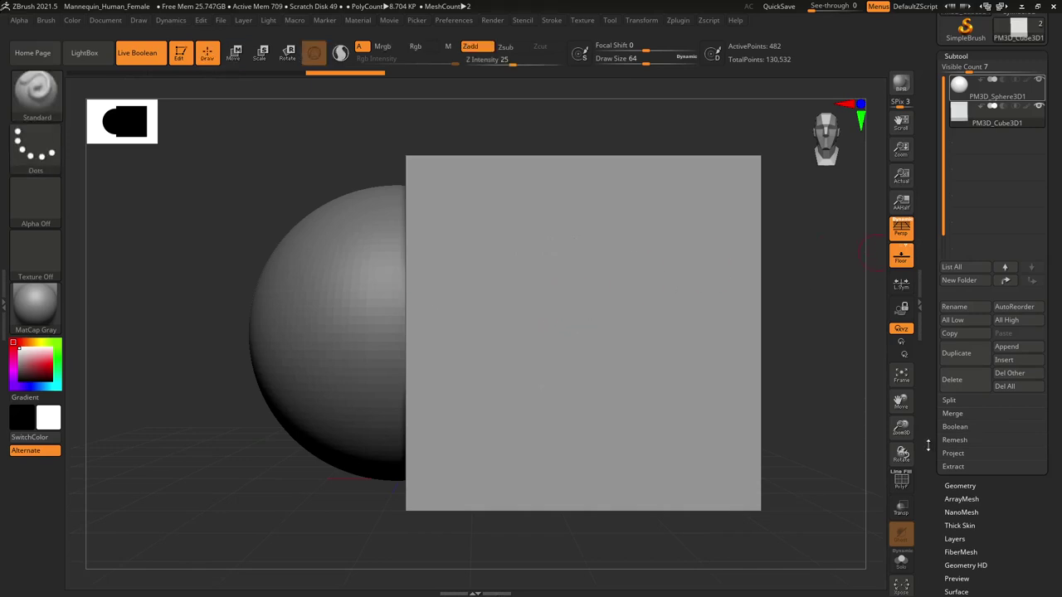
# Turn on Dynamic Subdiv for the cube in its Geometry settings
pyautogui.moveTo(928, 446); pyautogui.dragTo(933, 517)
pyautogui.click(960, 414)
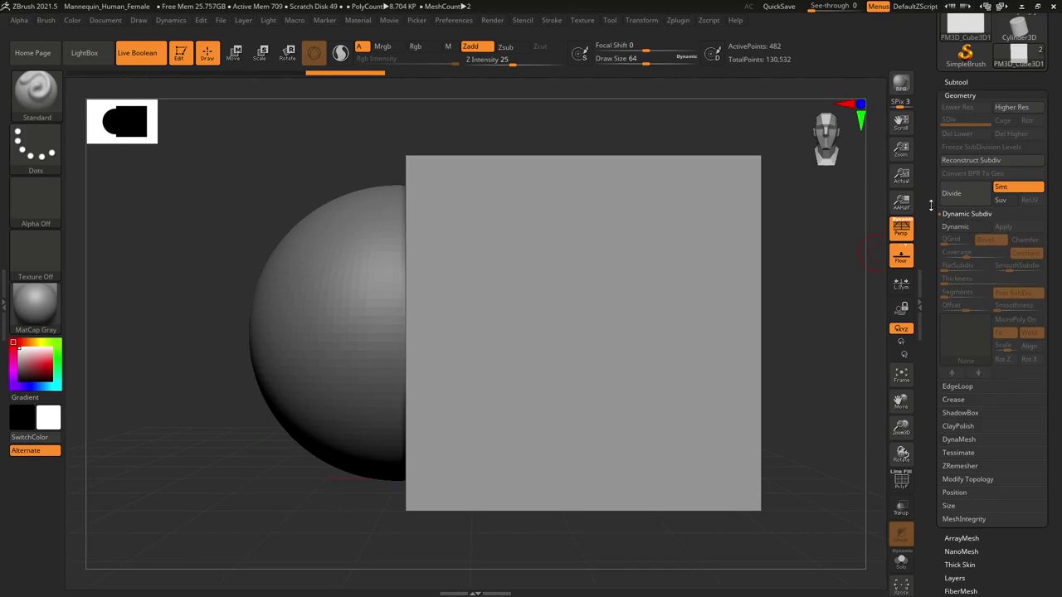
pyautogui.click(962, 214)
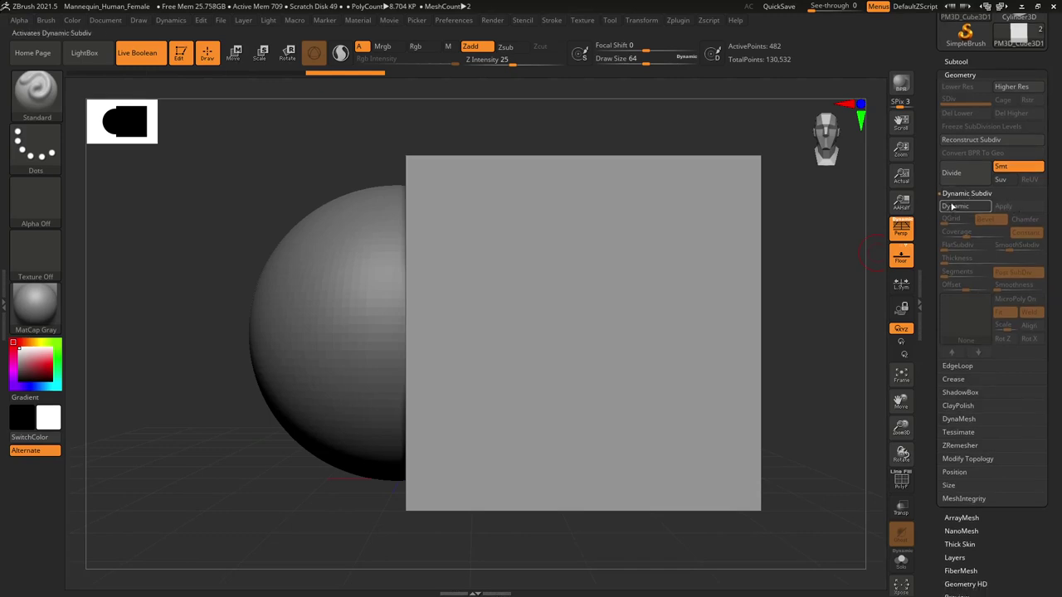
pyautogui.click(966, 207)
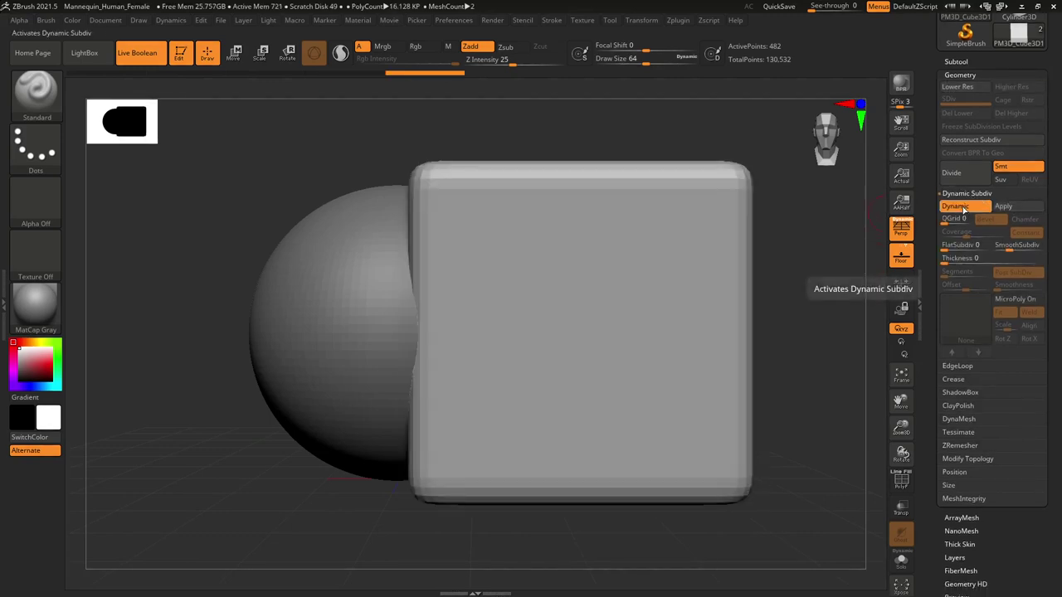
# Inspect the dynamically smoothed cube from several angles with the polygon wireframe shown and then hidden
pyautogui.hotkey('shift', 'f')
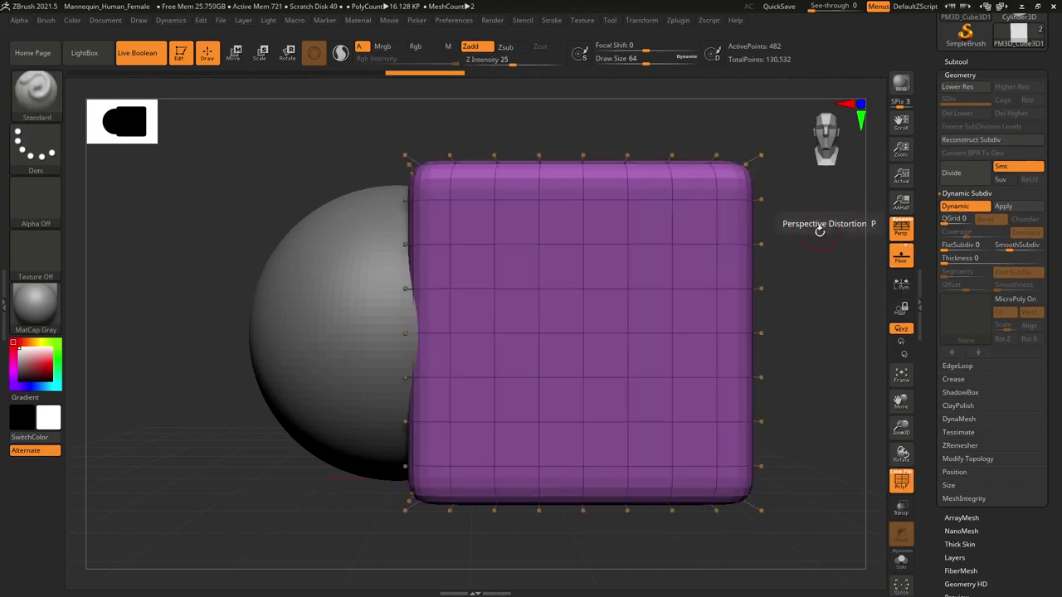
pyautogui.moveTo(755, 193); pyautogui.dragTo(751, 335)
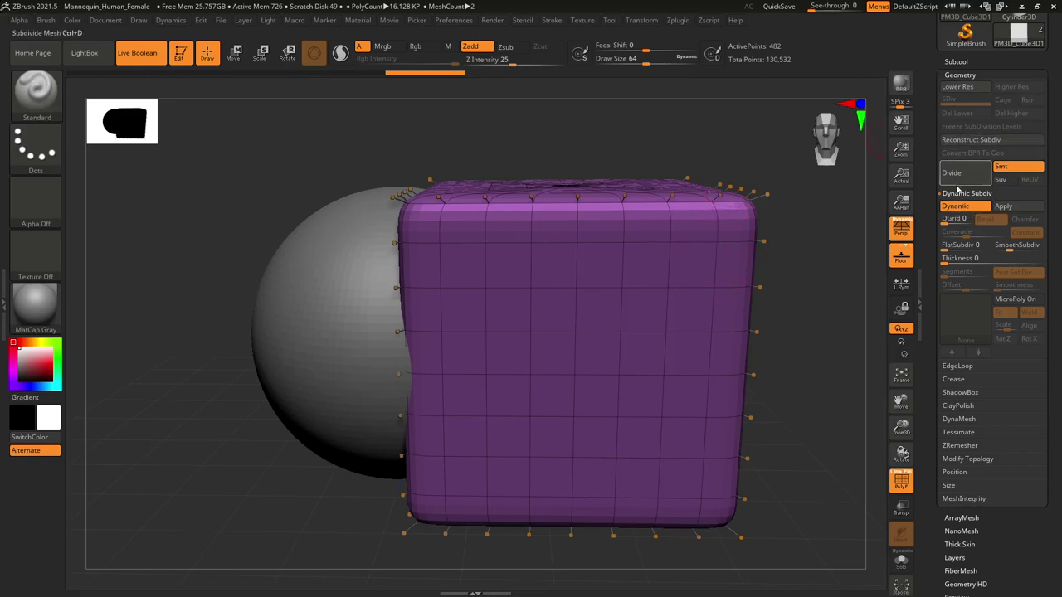
pyautogui.moveTo(780, 299); pyautogui.dragTo(805, 302)
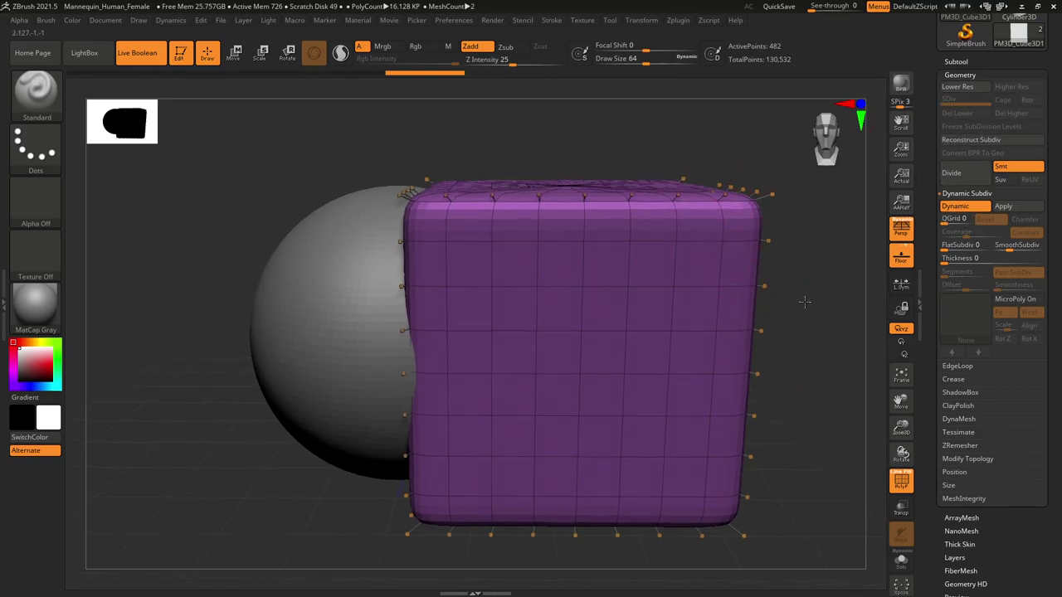
pyautogui.hotkey('shift', 'f')
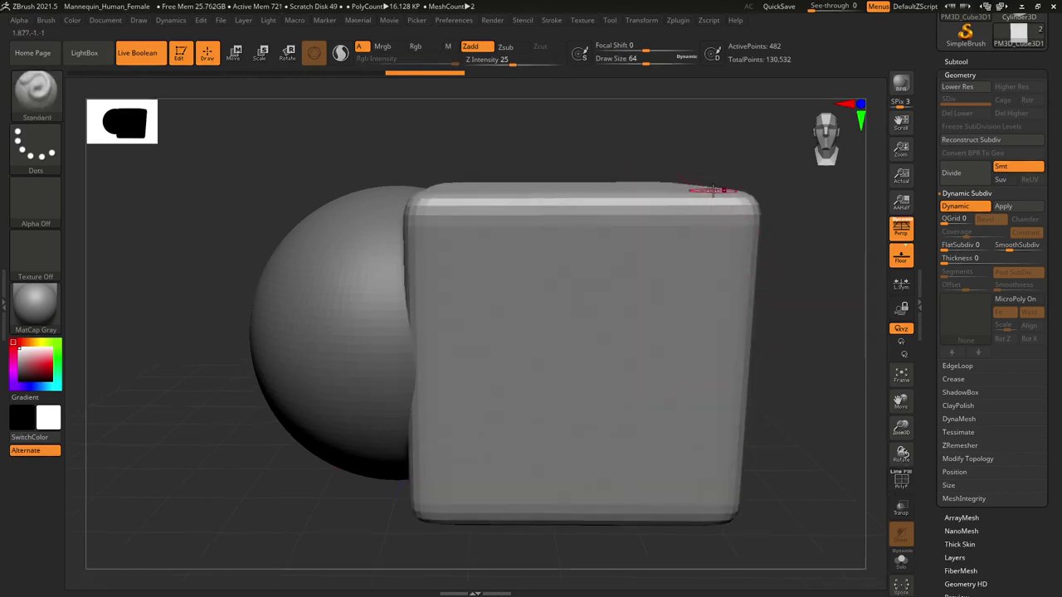
pyautogui.moveTo(801, 296); pyautogui.dragTo(782, 208)
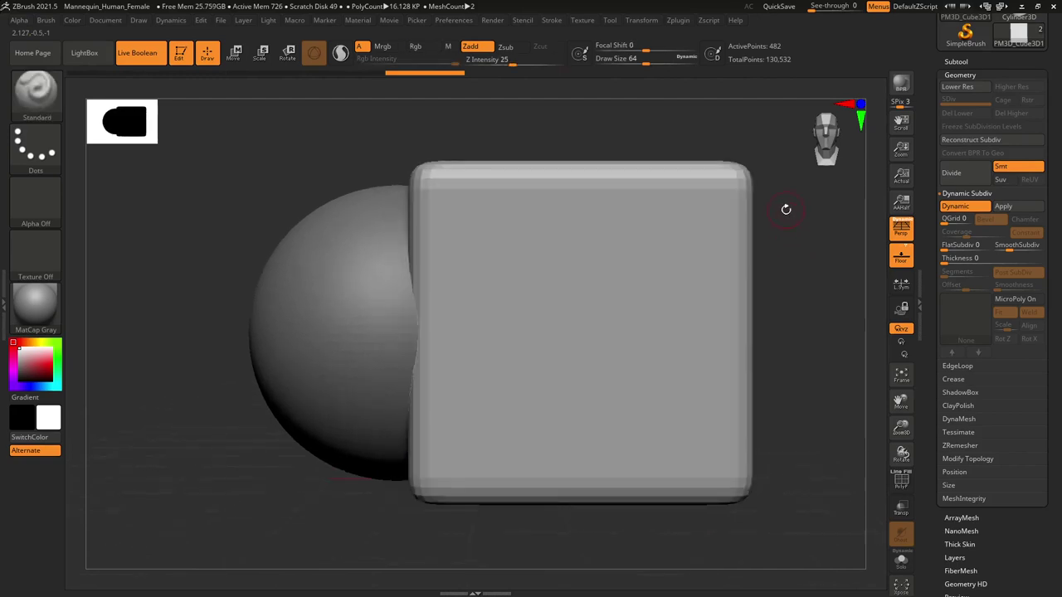
# Toggle the cube's Dynamic Subdiv off and on to compare both states, leaving it turned off
pyautogui.click(965, 207)
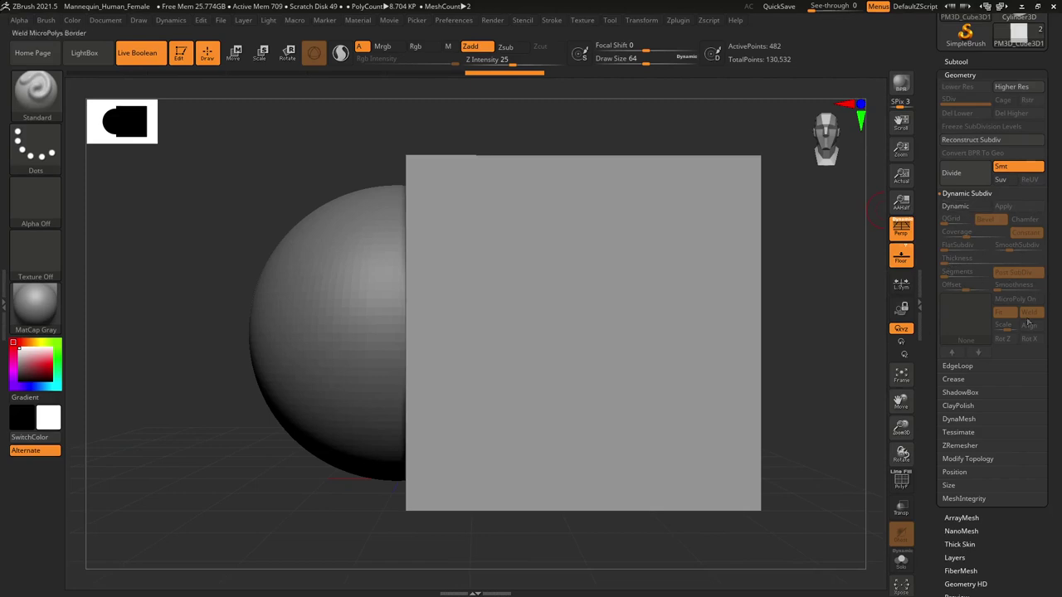
pyautogui.click(968, 206)
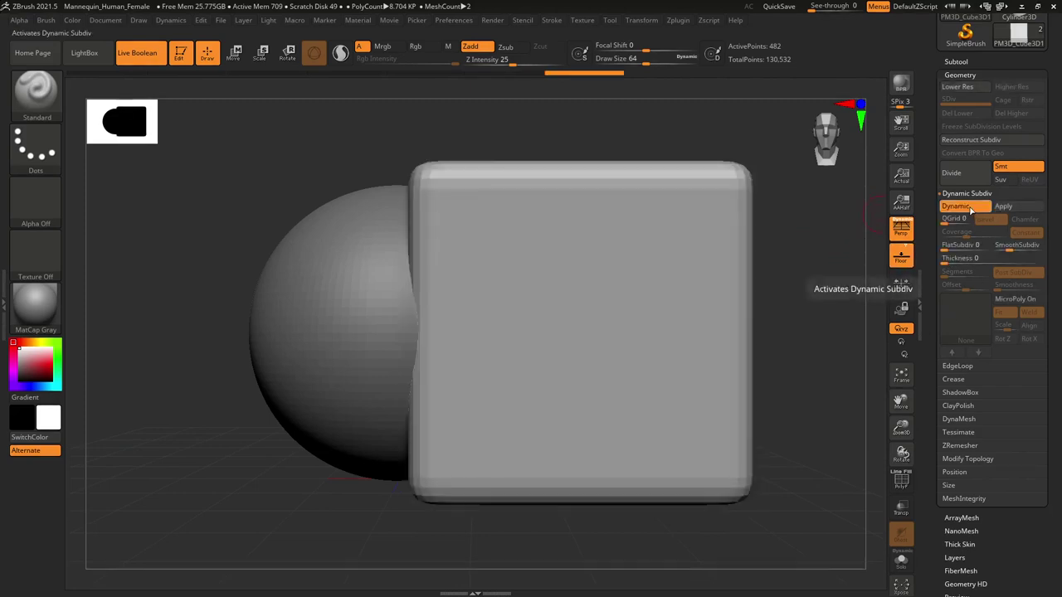
pyautogui.click(968, 206)
pyautogui.press('d')
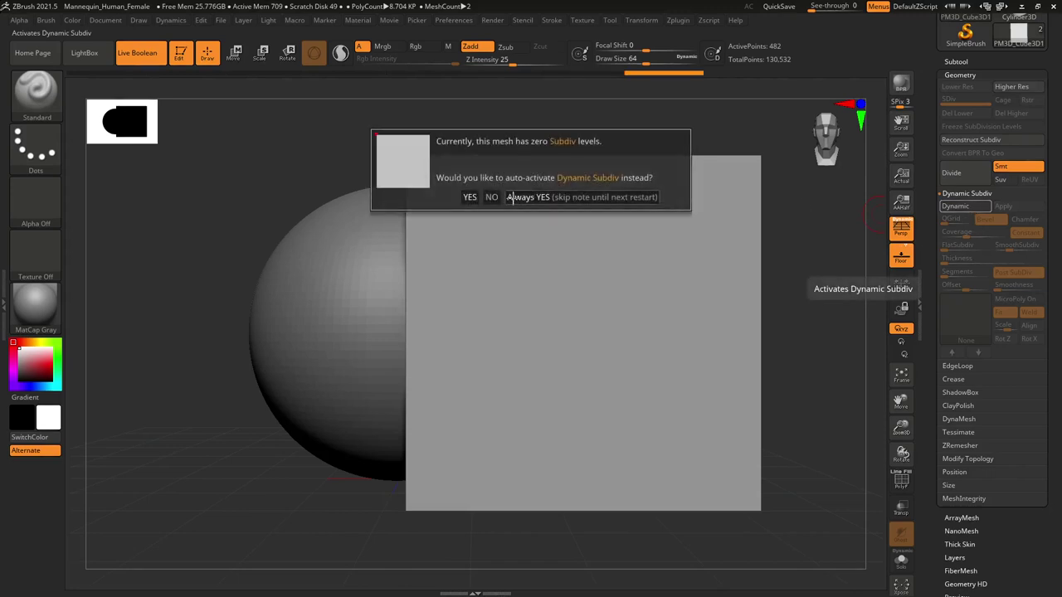
pyautogui.click(511, 197)
pyautogui.hotkey('shift', 'd')
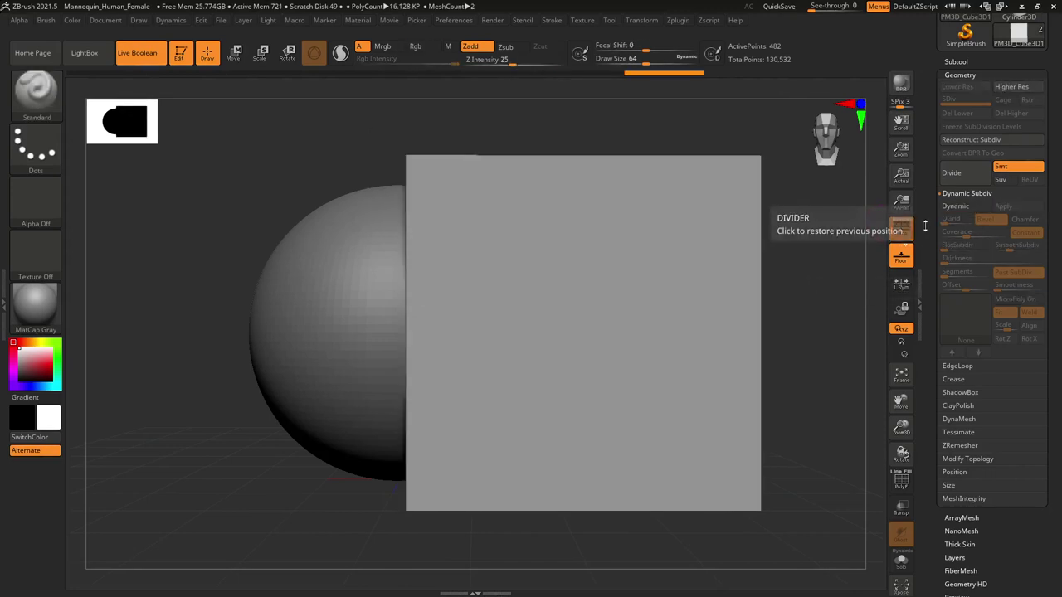
pyautogui.click(900, 226)
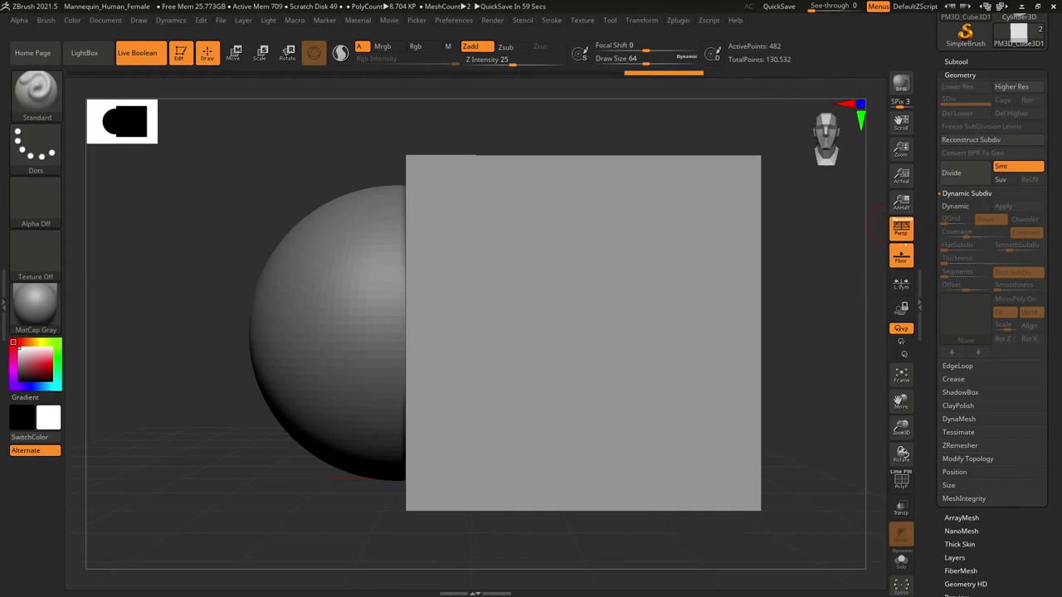
# Choose the Paint brush from the sculpting brush library
pyautogui.moveTo(806, 249); pyautogui.dragTo(827, 275)
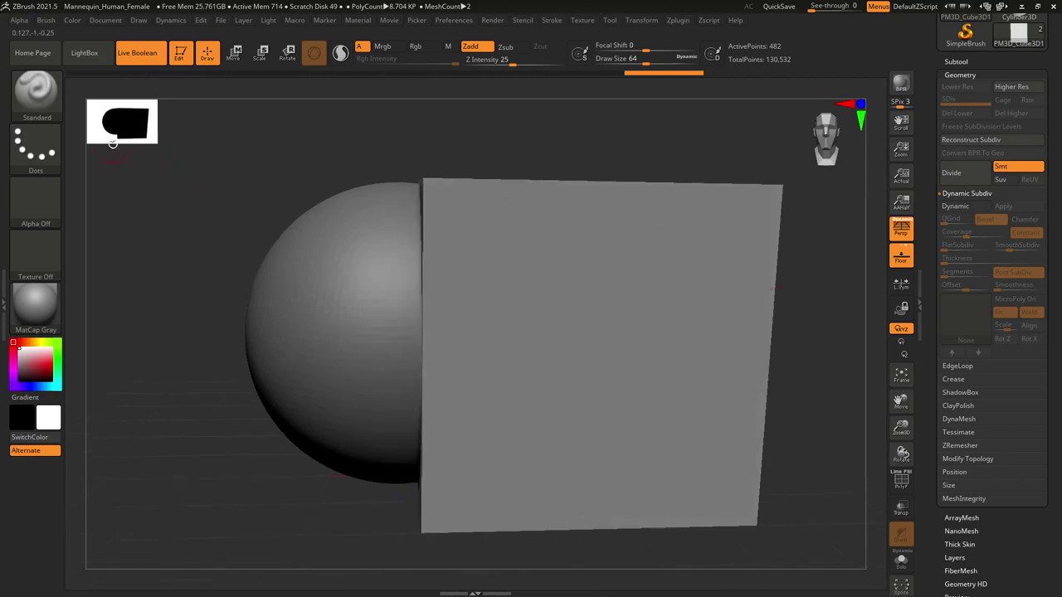
pyautogui.click(37, 92)
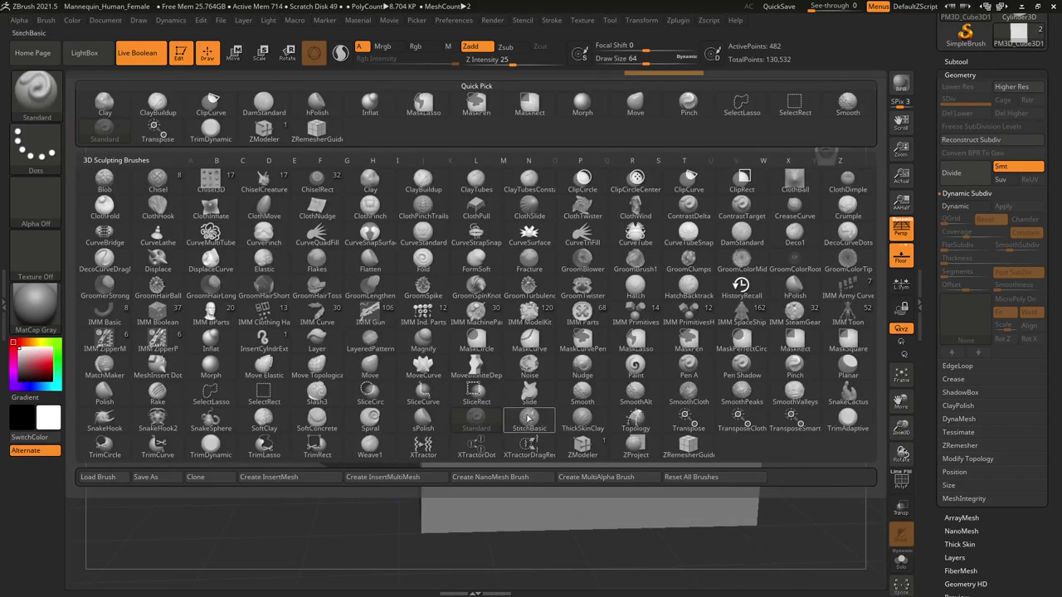
pyautogui.press('p')
pyautogui.click(635, 366)
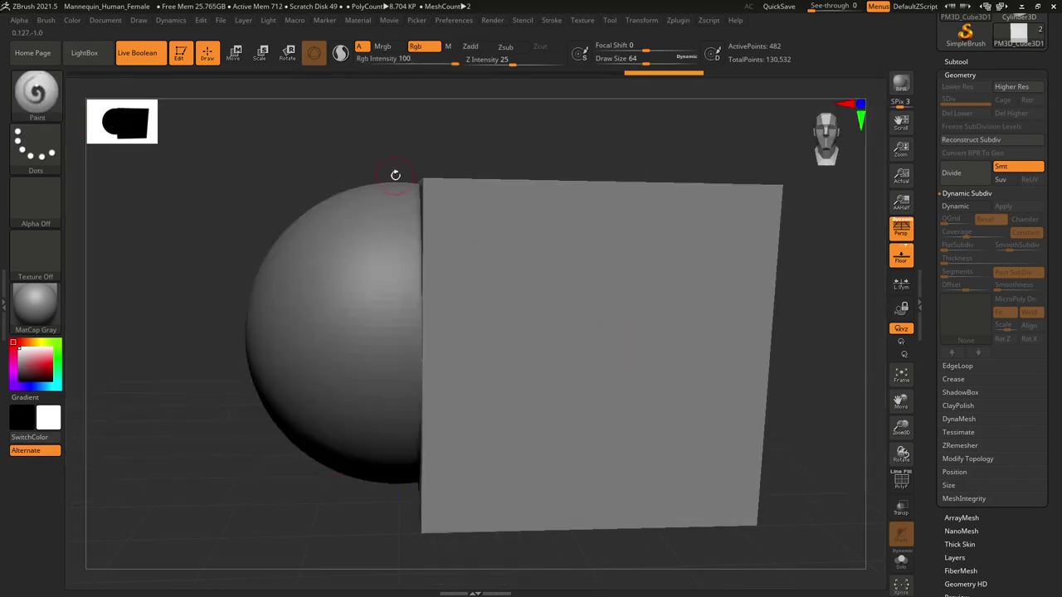
# Fill the cube with white (R 255, G 255, B 255) and pick dark red as the main colour
pyautogui.click(75, 21)
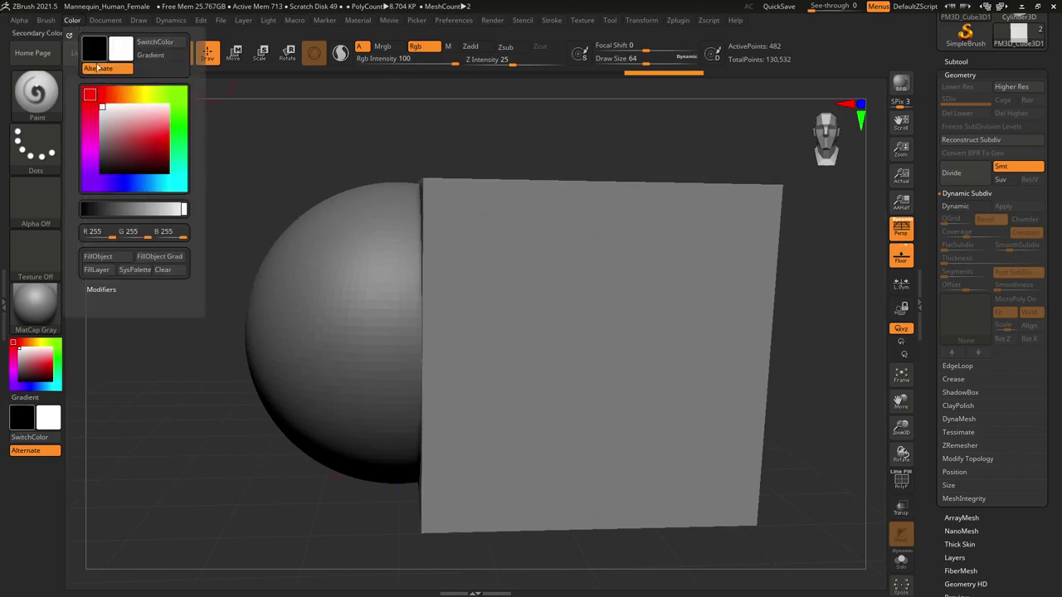
pyautogui.moveTo(146, 138); pyautogui.dragTo(154, 147)
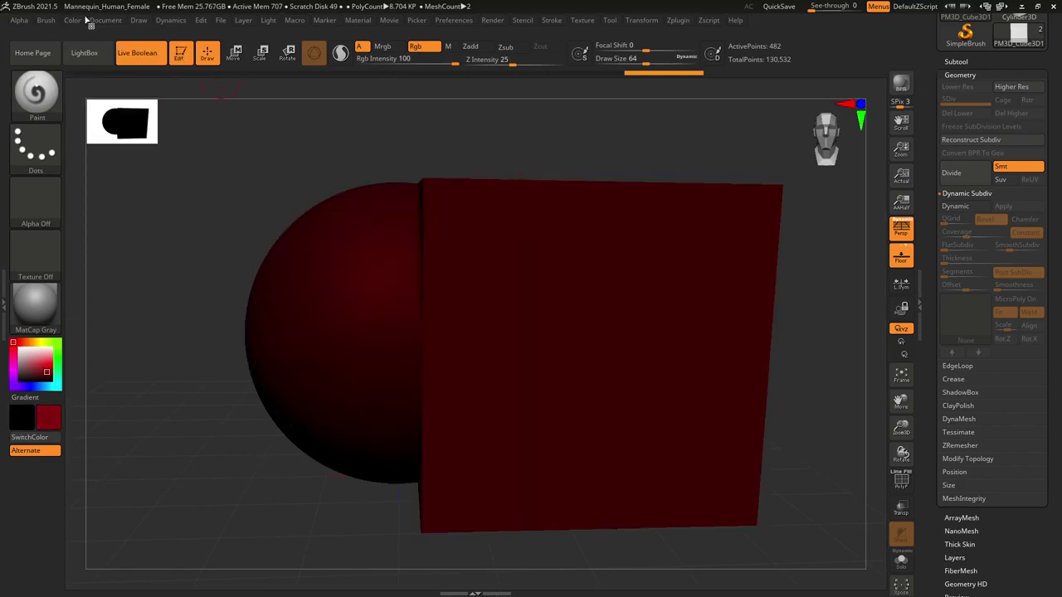
pyautogui.click(77, 20)
pyautogui.click(101, 106)
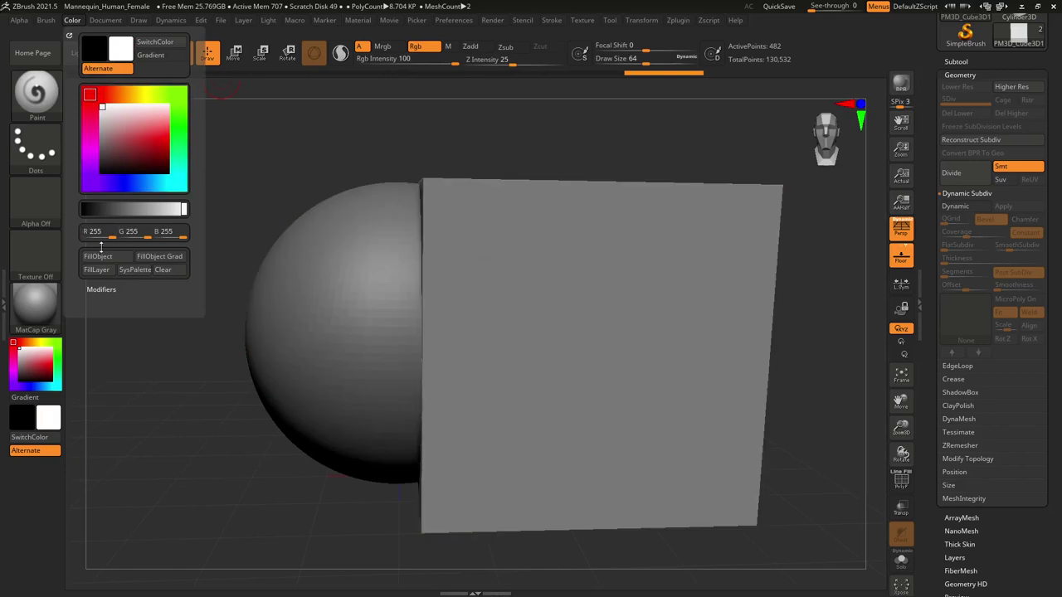
pyautogui.click(136, 133)
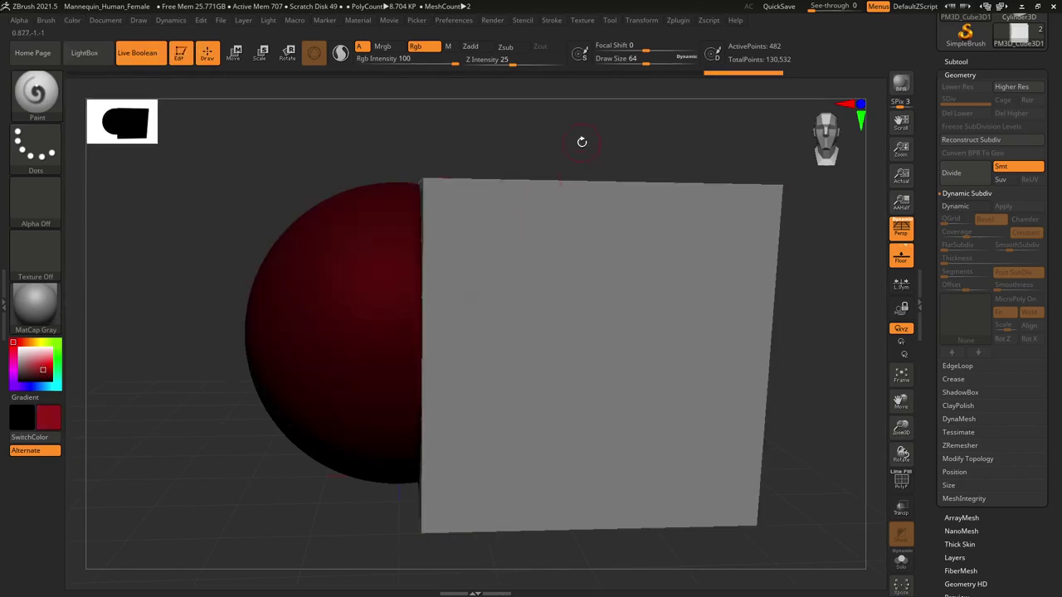
# Enlarge the brush to a Draw Size of about 101.5 and paint a dark red patch on the cube's front face
pyautogui.press('space')
pyautogui.moveTo(547, 150); pyautogui.dragTo(581, 150)
pyautogui.moveTo(672, 248)
pyautogui.mouseDown()
pyautogui.moveTo(595, 306)
pyautogui.moveTo(643, 373)
pyautogui.moveTo(619, 296)
pyautogui.mouseUp()
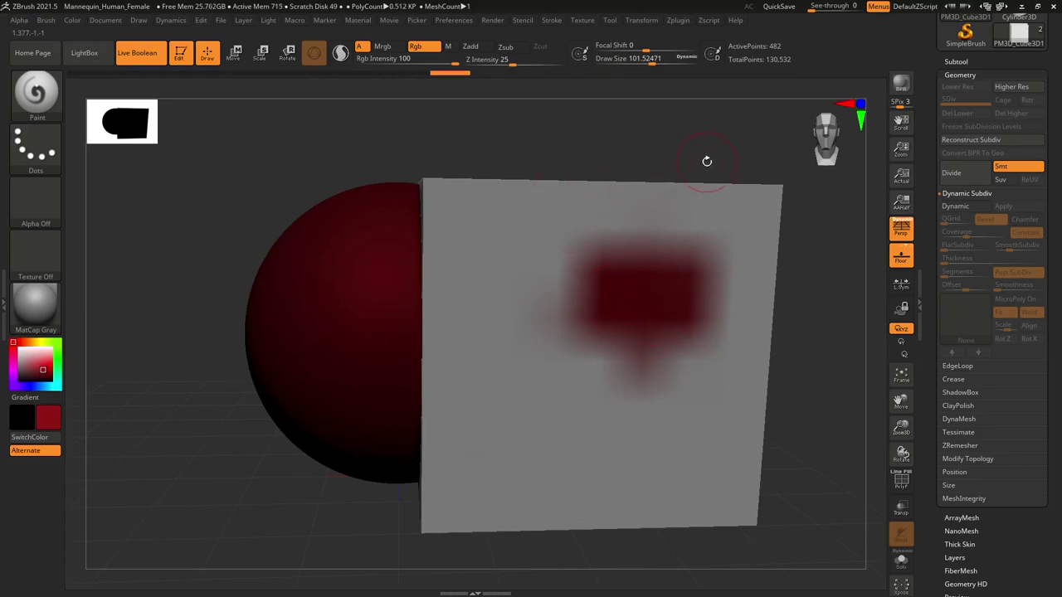
# Inspect the painted cube and the sphere from several angles and return to a front view
pyautogui.moveTo(707, 161); pyautogui.dragTo(699, 150)
pyautogui.moveTo(687, 187); pyautogui.dragTo(646, 273)
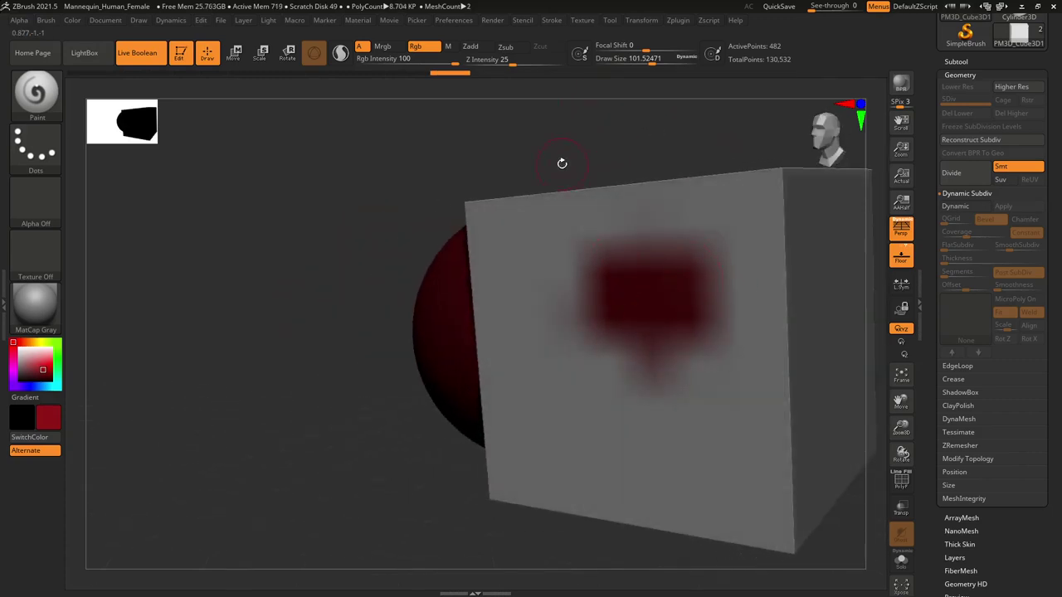
pyautogui.moveTo(561, 164); pyautogui.dragTo(680, 162)
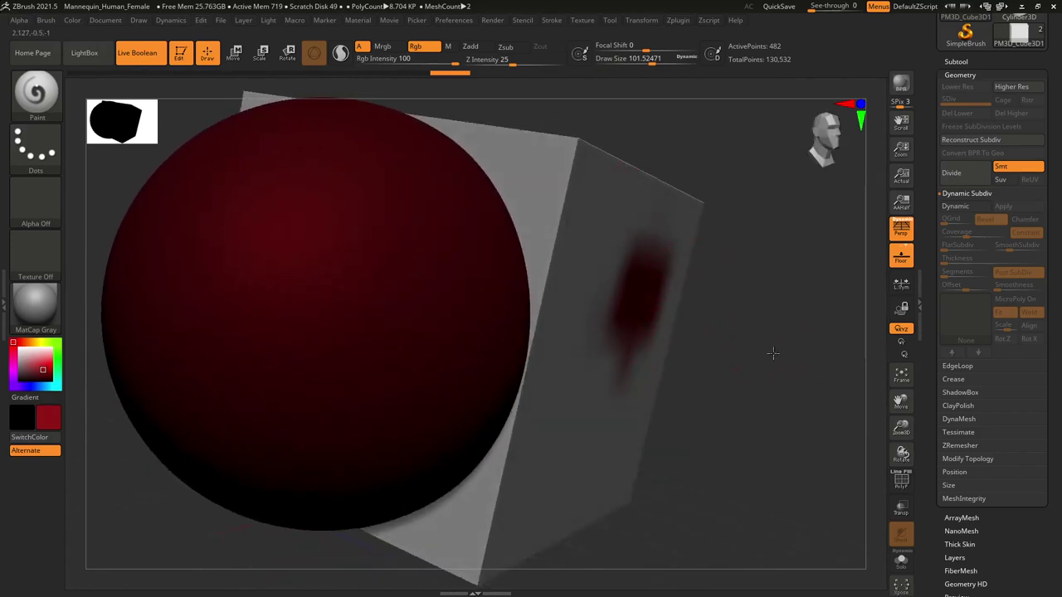
pyautogui.moveTo(772, 353); pyautogui.dragTo(739, 320)
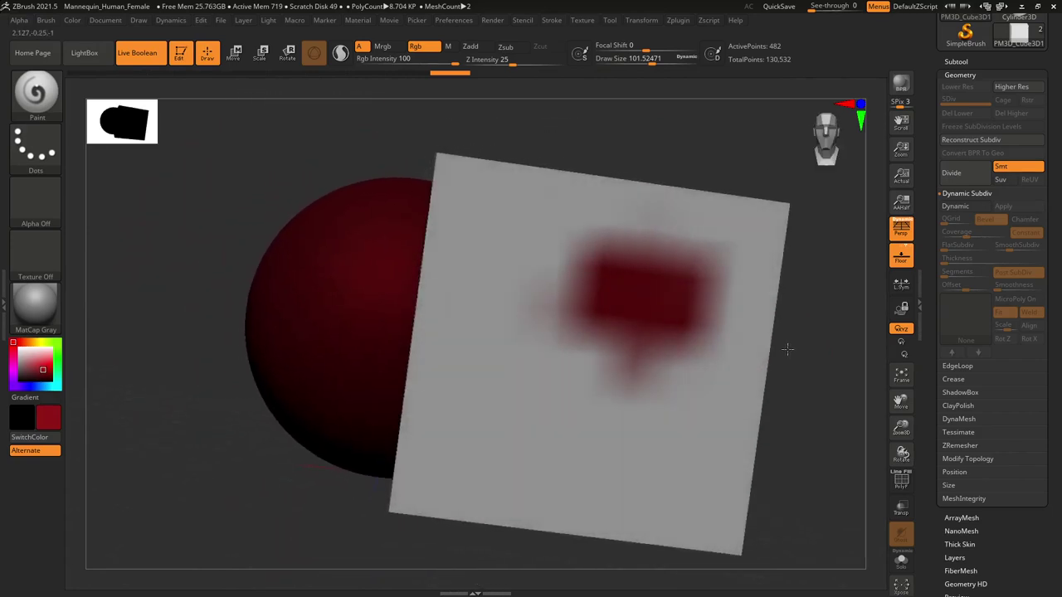
pyautogui.keyDown('shift'); pyautogui.moveTo(787, 350); pyautogui.dragTo(567, 89); pyautogui.keyUp('shift')
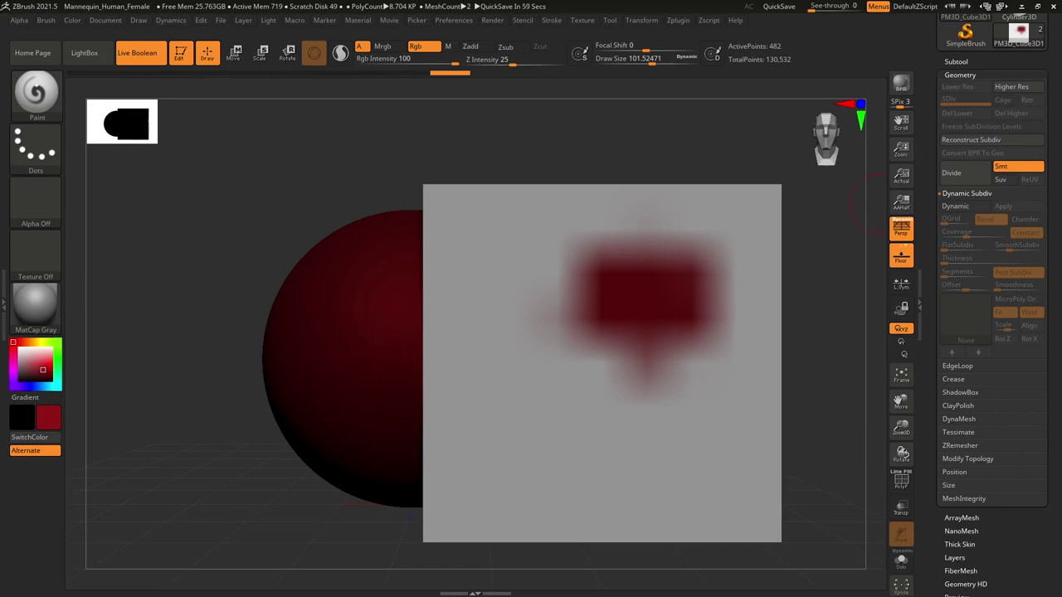
pyautogui.moveTo(564, 161); pyautogui.dragTo(671, 141)
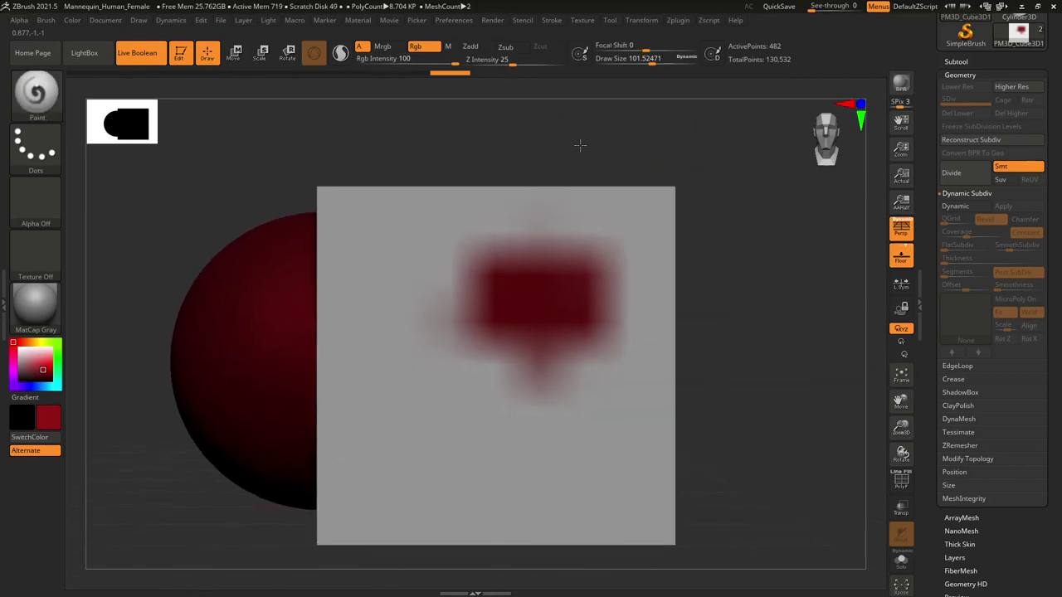
# Select the Texture 27 image and add it to Spotlight
pyautogui.click(448, 23)
pyautogui.moveTo(417, 21)
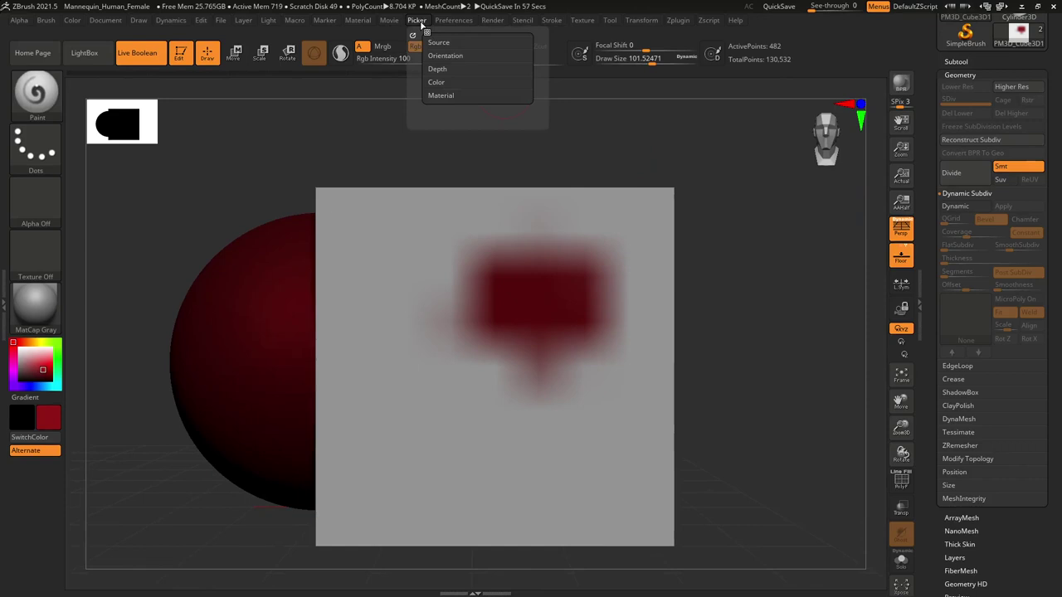
pyautogui.moveTo(581, 22)
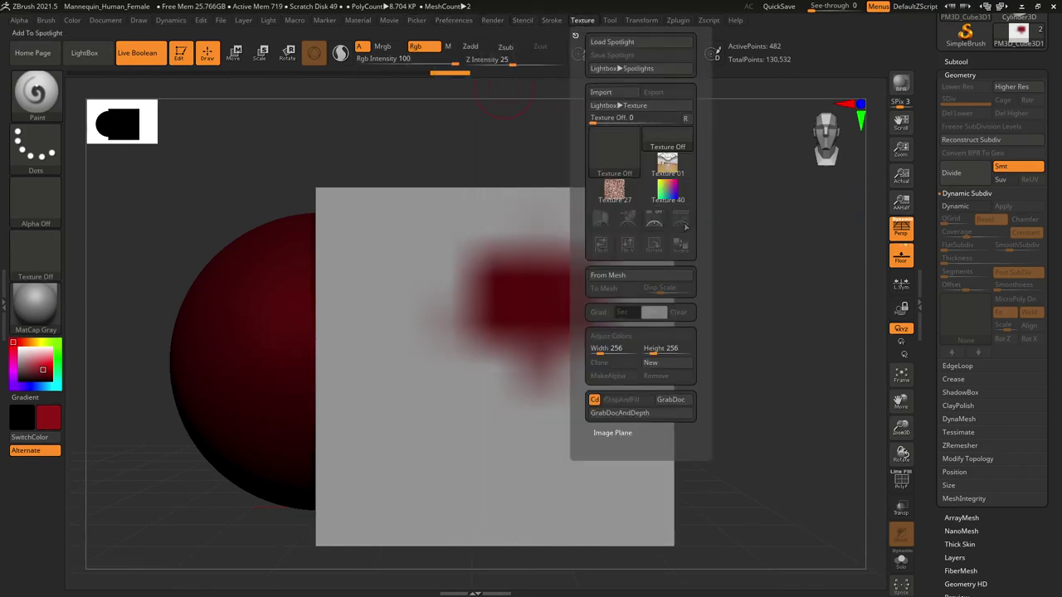
pyautogui.click(623, 199)
pyautogui.click(680, 217)
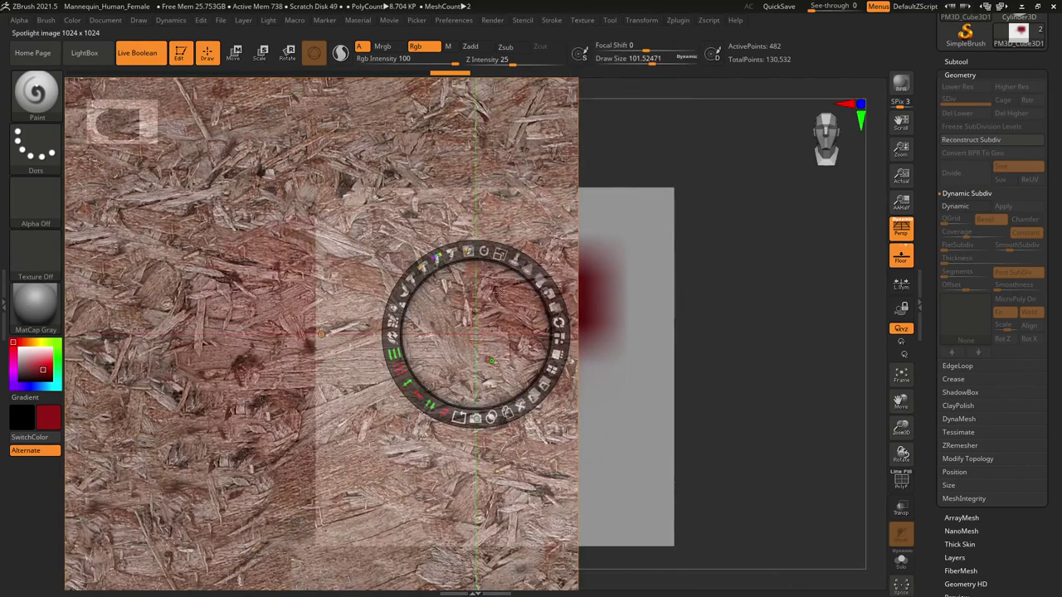
# Move the wood-chip Spotlight image around over the cube and sphere, then hide the Spotlight dial and image
pyautogui.moveTo(495, 288); pyautogui.dragTo(730, 311)
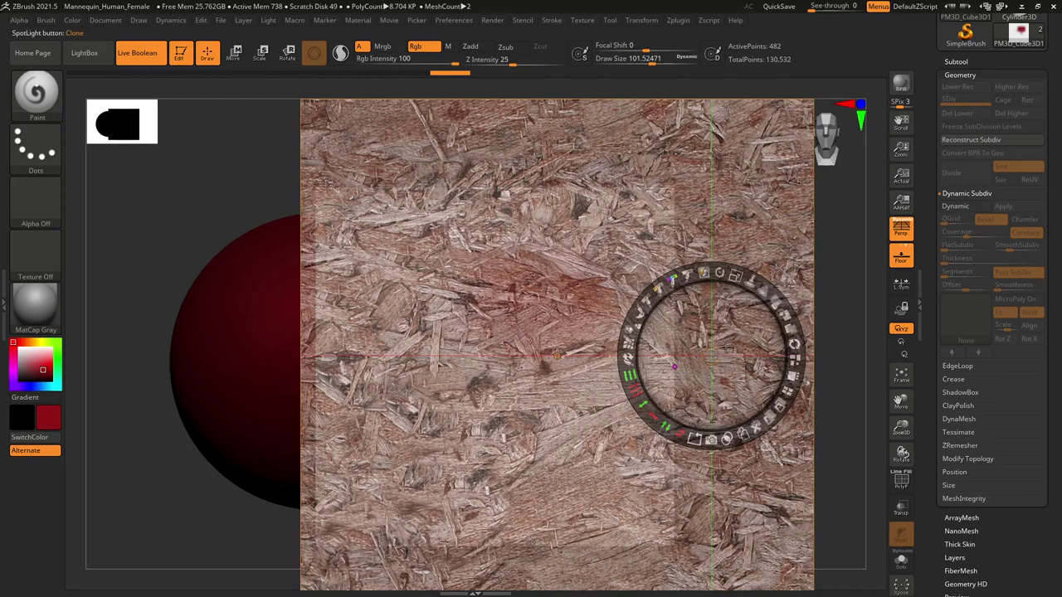
pyautogui.moveTo(726, 347); pyautogui.dragTo(560, 329)
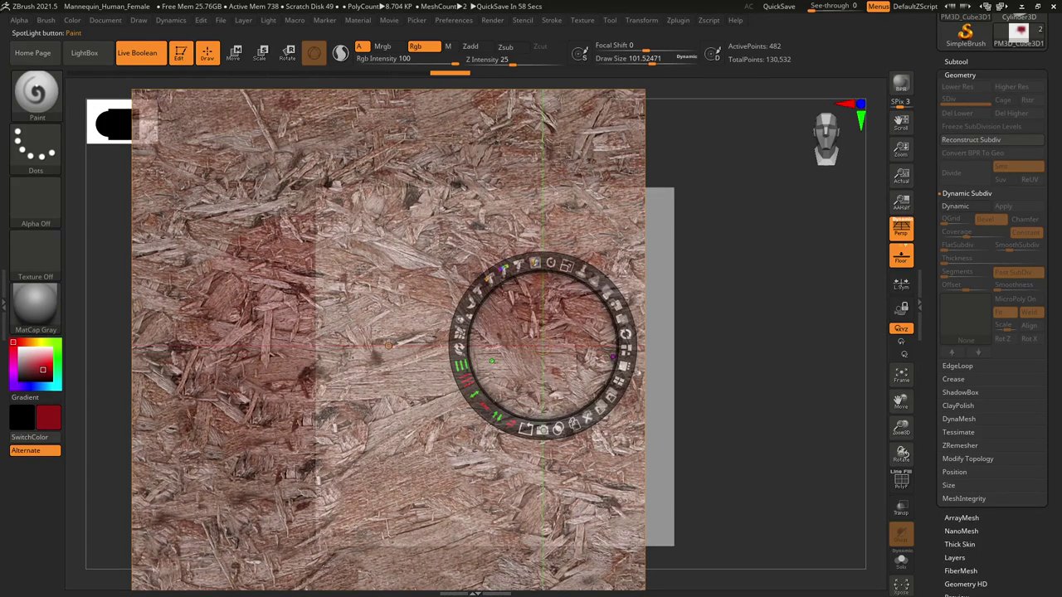
pyautogui.moveTo(622, 363)
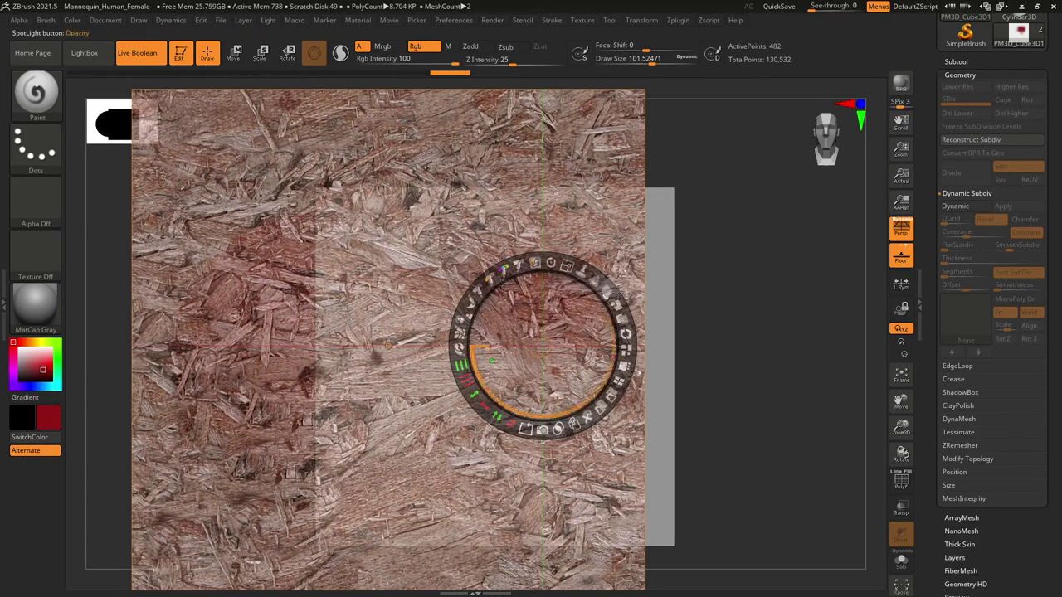
pyautogui.press('z')
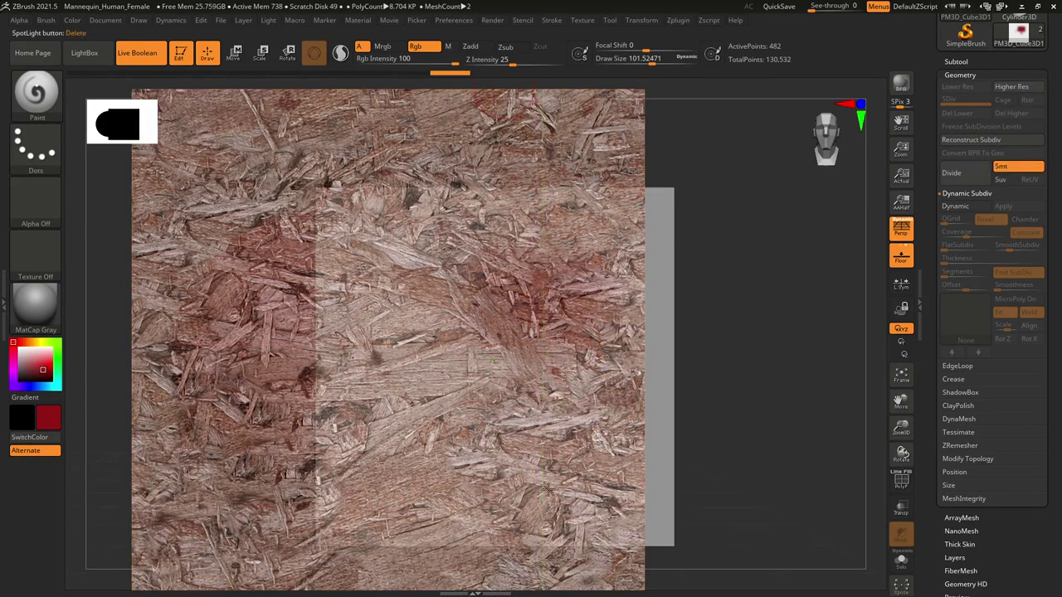
pyautogui.press('z')
pyautogui.hotkey('shift', 'z')
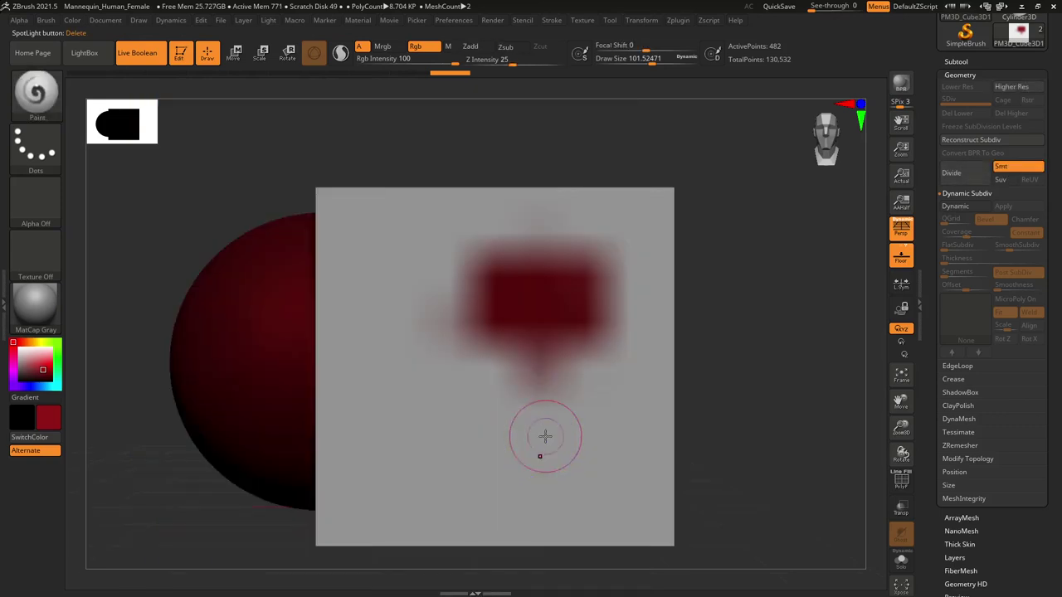
pyautogui.click(539, 371)
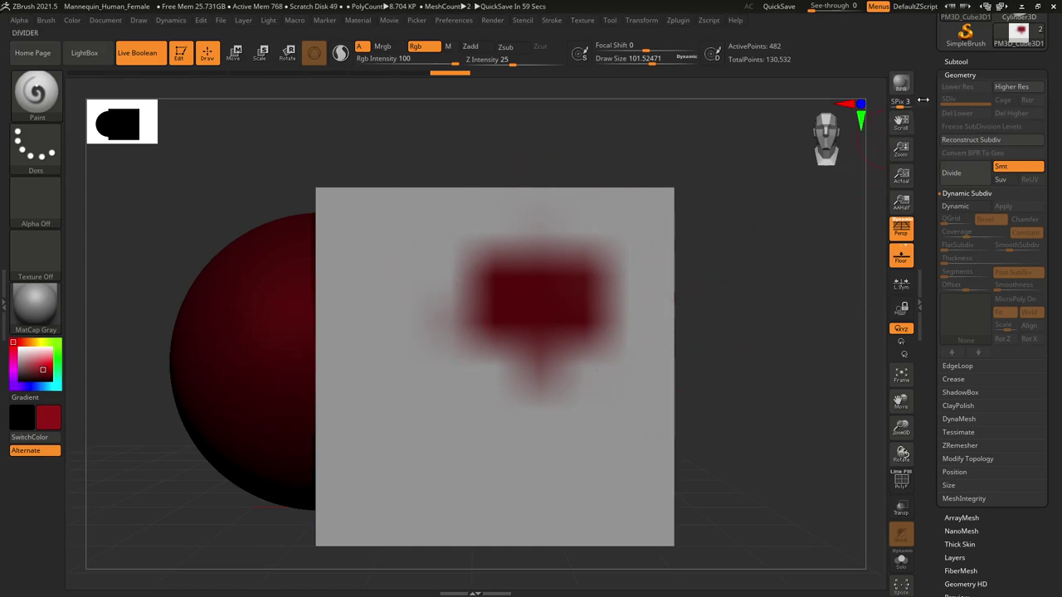
# Look over the GoZ and Export options for the tool and the GoZ entry in the preferences
pyautogui.scroll(3, 987, 99)
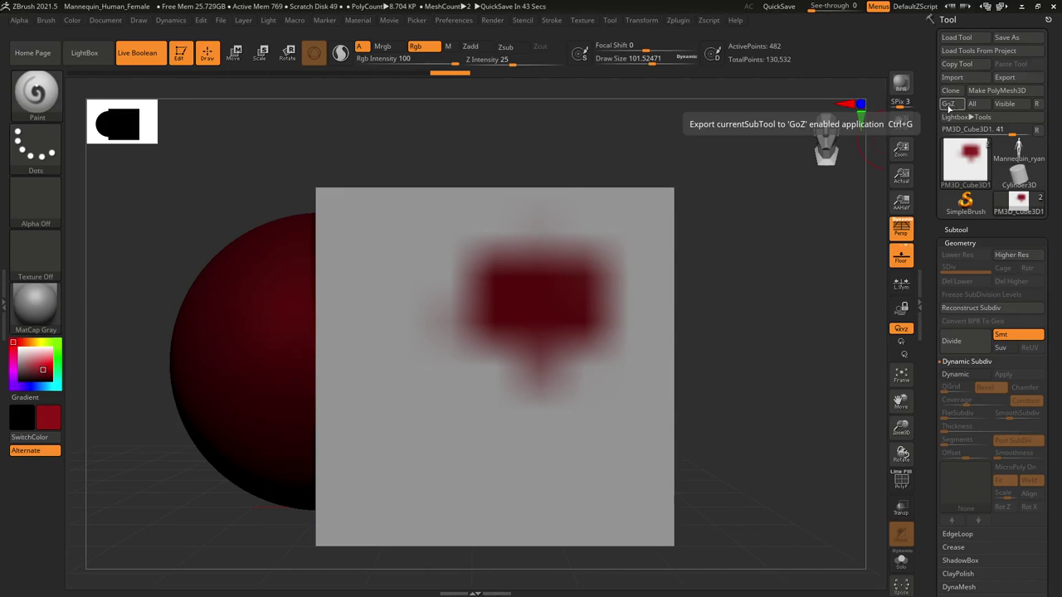
pyautogui.click(454, 20)
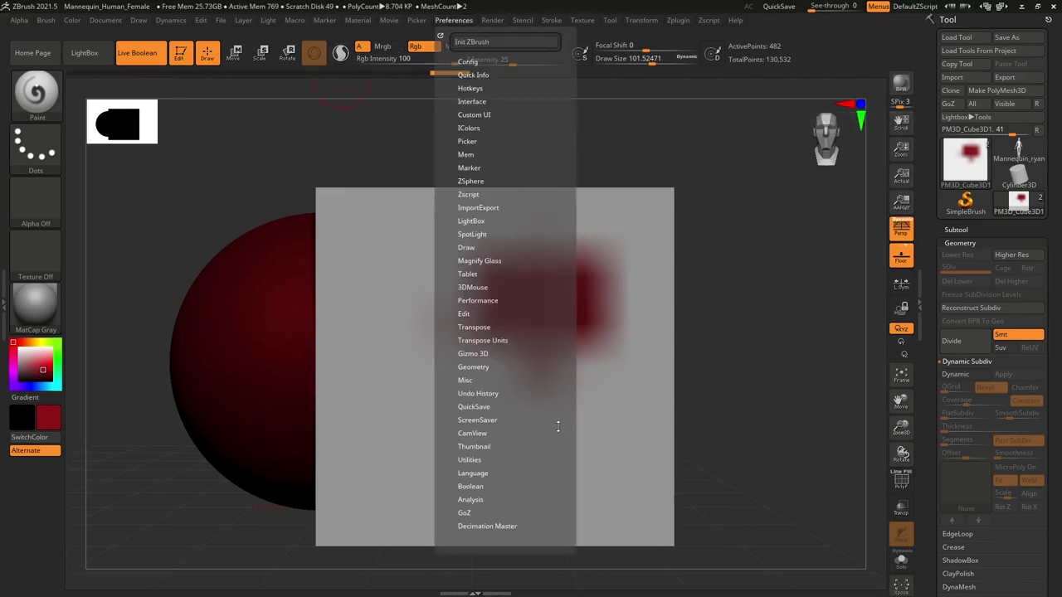
pyautogui.click(464, 513)
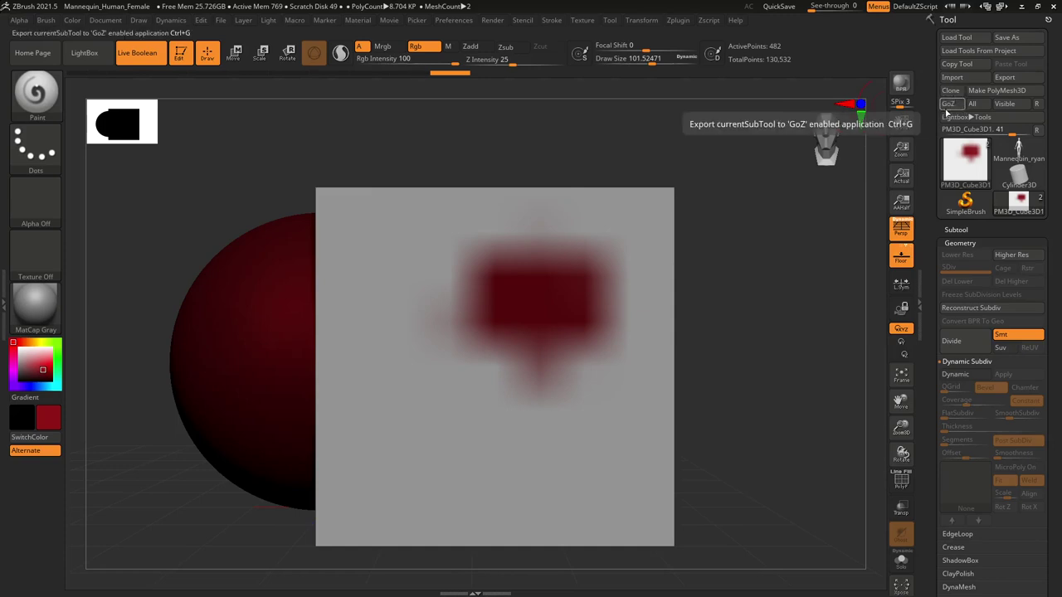
pyautogui.click(1010, 80)
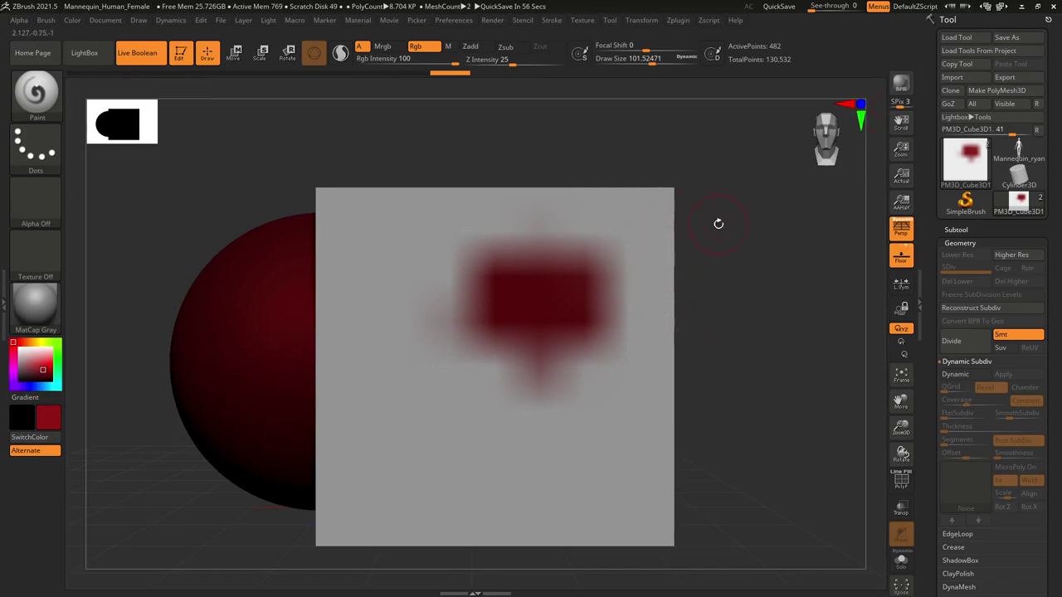
# Switch to the ZModeler brush and show the polygon wireframe on the cube
pyautogui.moveTo(718, 225); pyautogui.dragTo(737, 237)
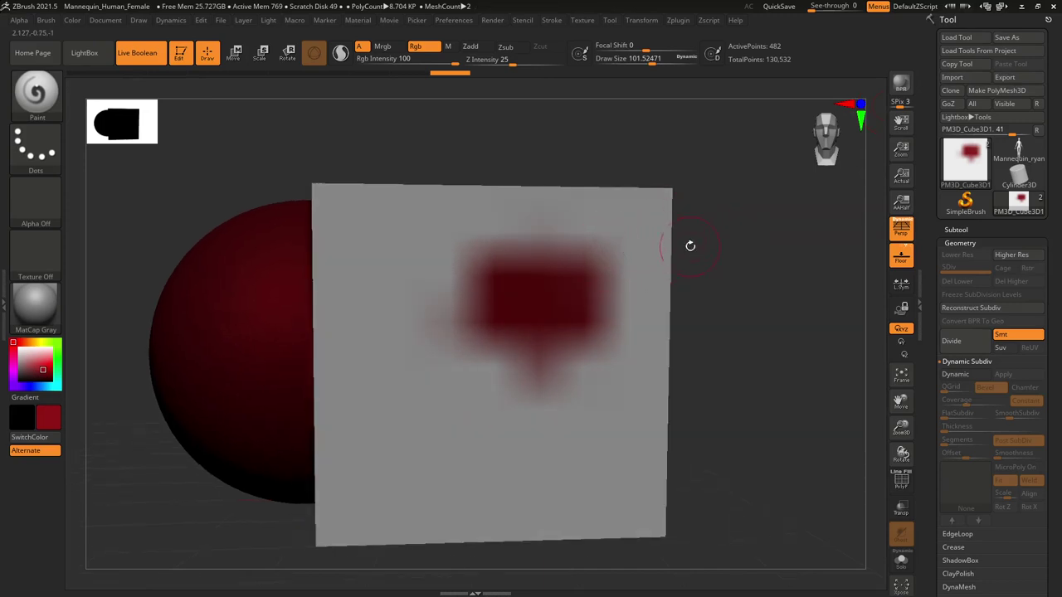
pyautogui.press('b')
pyautogui.press('z')
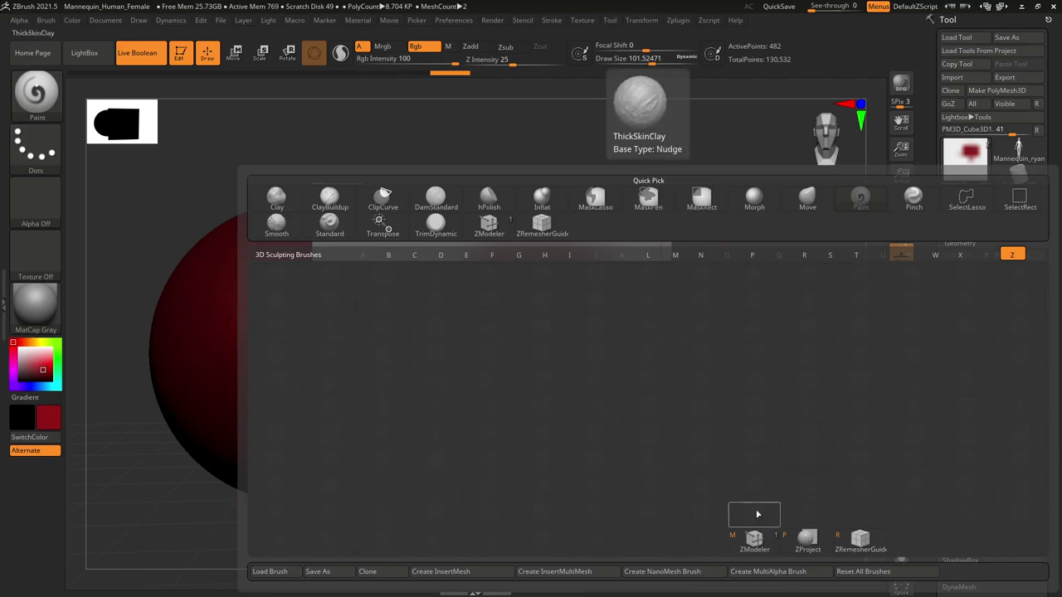
pyautogui.click(758, 546)
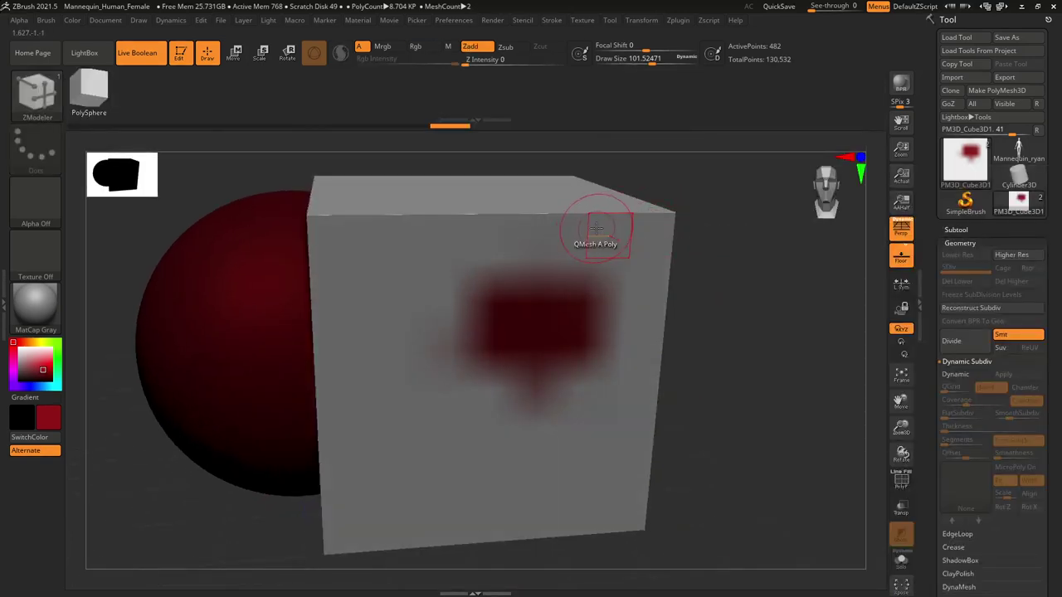
pyautogui.hotkey('shift', 'f')
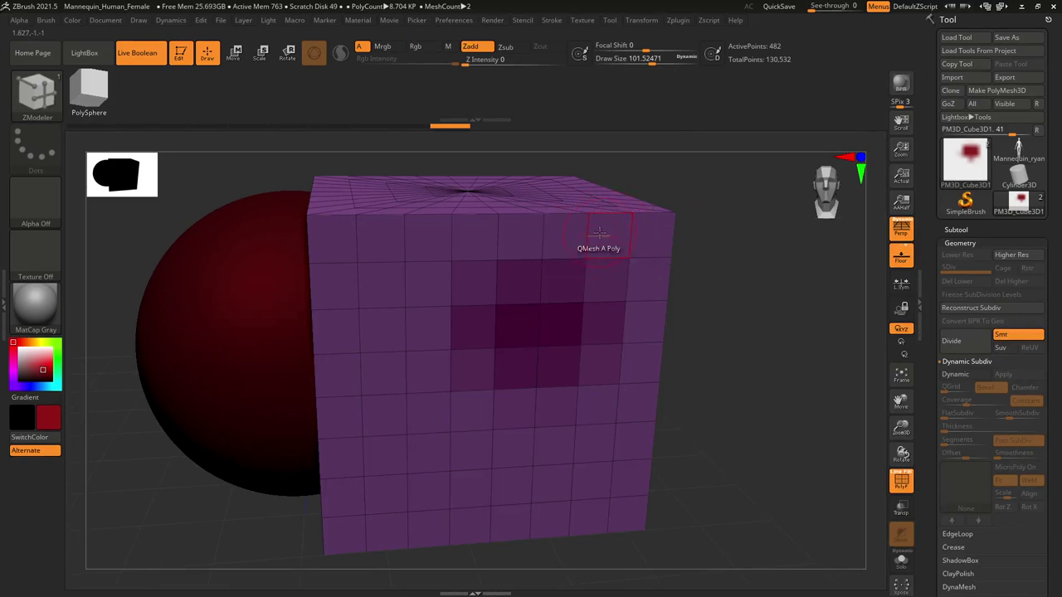
# Extrude one polygon near the upper corner of the cube's front face with QMesh, and hide the polygon wireframe
pyautogui.moveTo(610, 237); pyautogui.dragTo(630, 249)
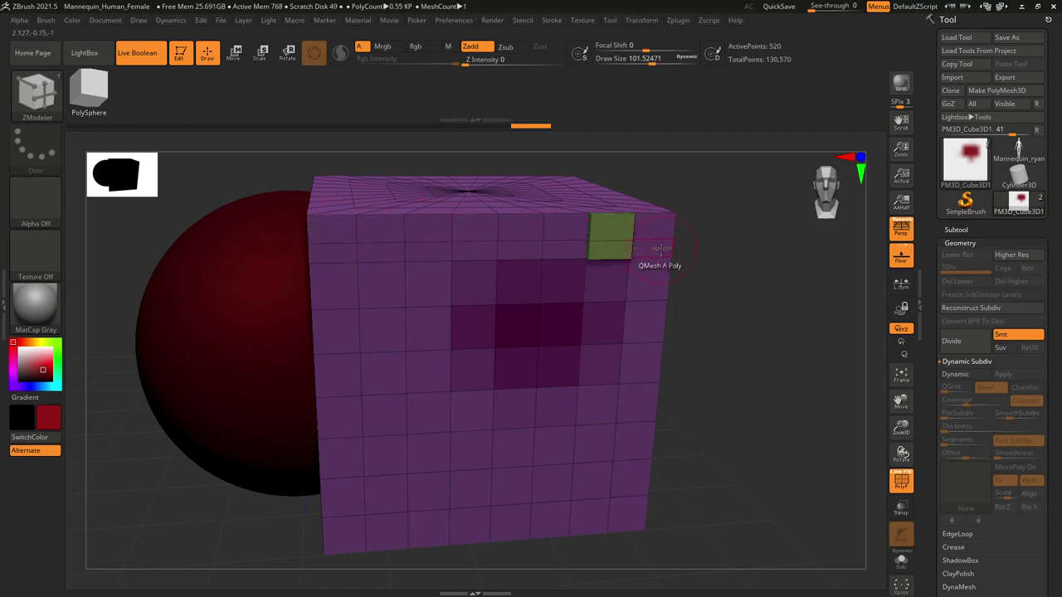
pyautogui.moveTo(701, 272)
pyautogui.mouseDown()
pyautogui.moveTo(725, 285)
pyautogui.moveTo(699, 276)
pyautogui.mouseUp()
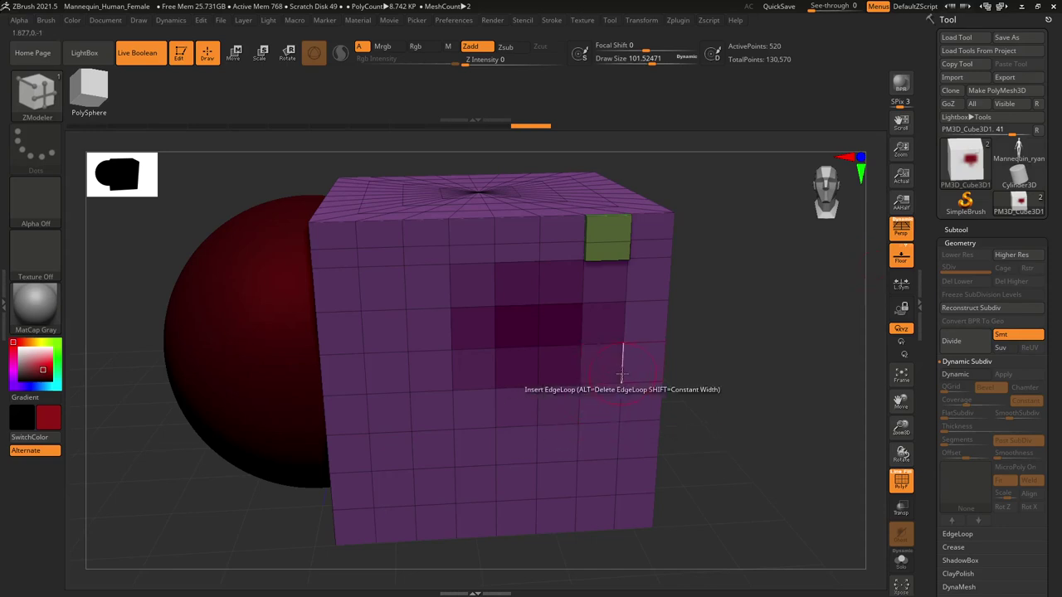
pyautogui.hotkey('shift', 'f')
pyautogui.keyDown('shift'); pyautogui.moveTo(622, 373); pyautogui.dragTo(741, 434, button='right'); pyautogui.keyUp('shift')
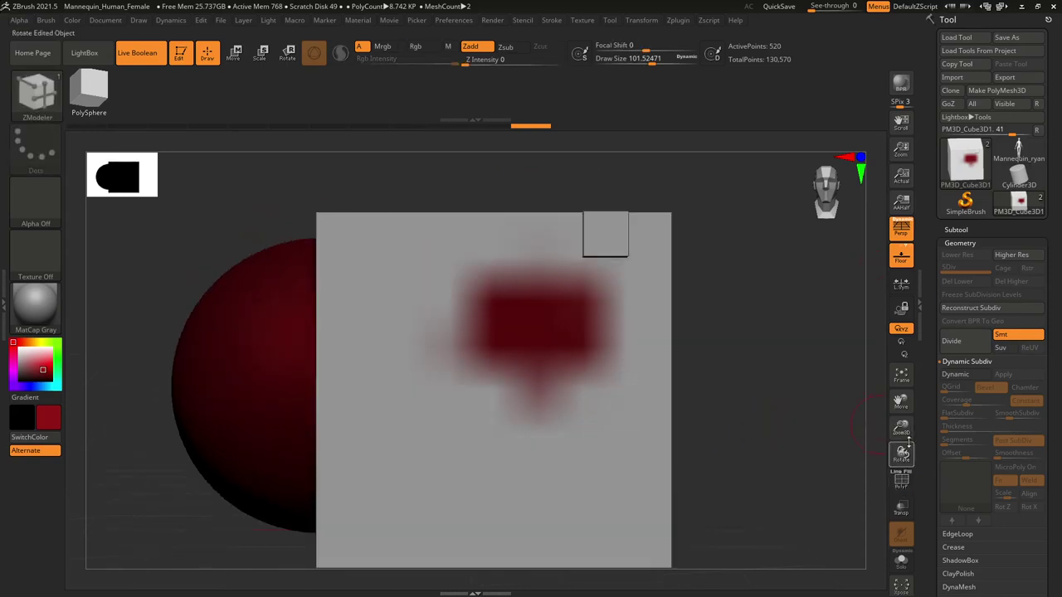
# Open the cube's layer settings and create a new layer in recording mode
pyautogui.scroll(-5, 931, 462)
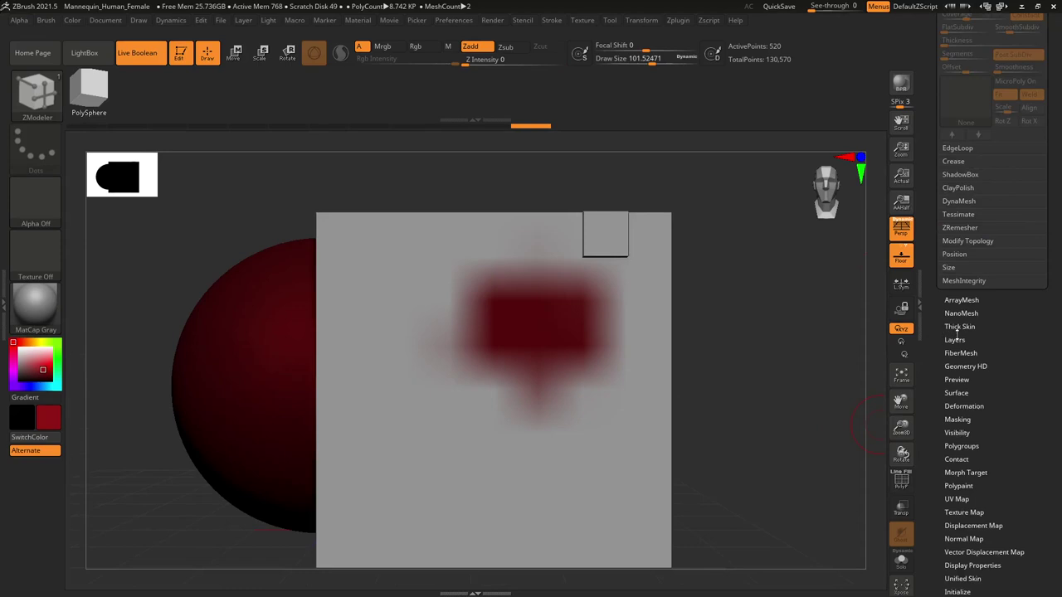
pyautogui.click(954, 340)
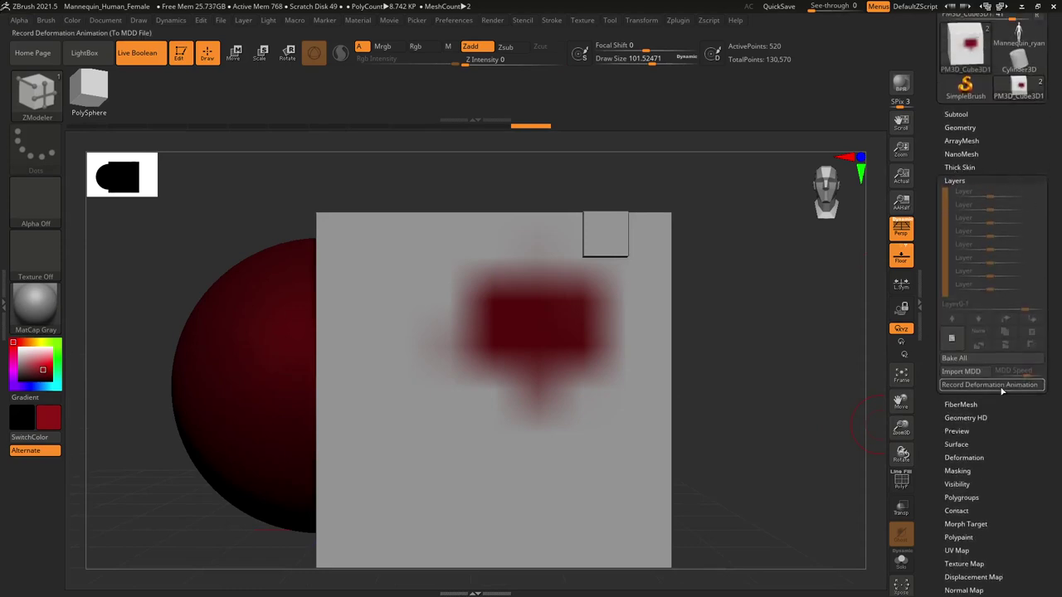
pyautogui.click(252, 25)
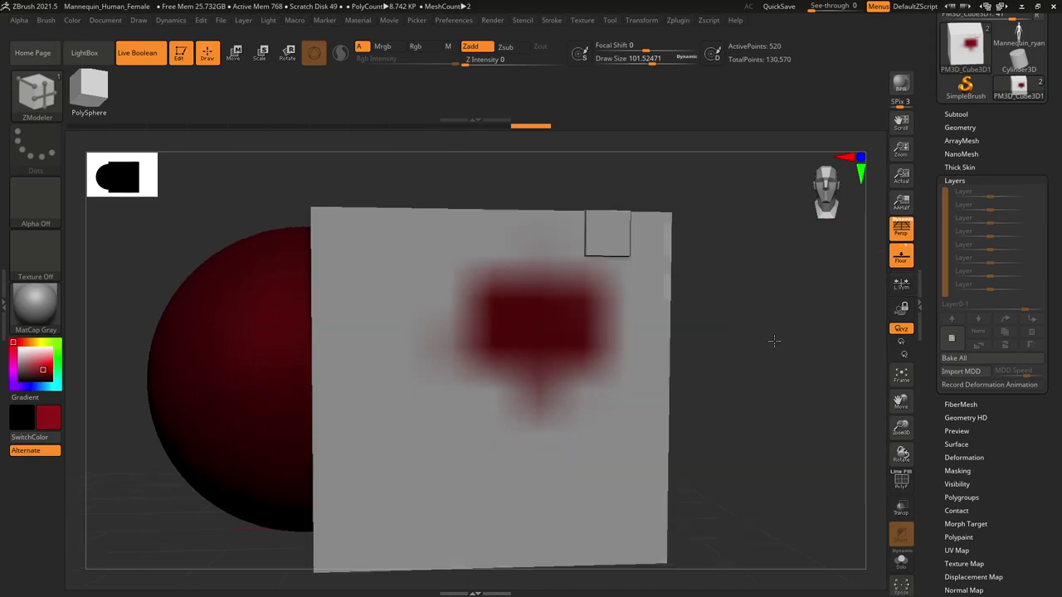
pyautogui.click(951, 338)
pyautogui.moveTo(736, 310); pyautogui.dragTo(705, 290)
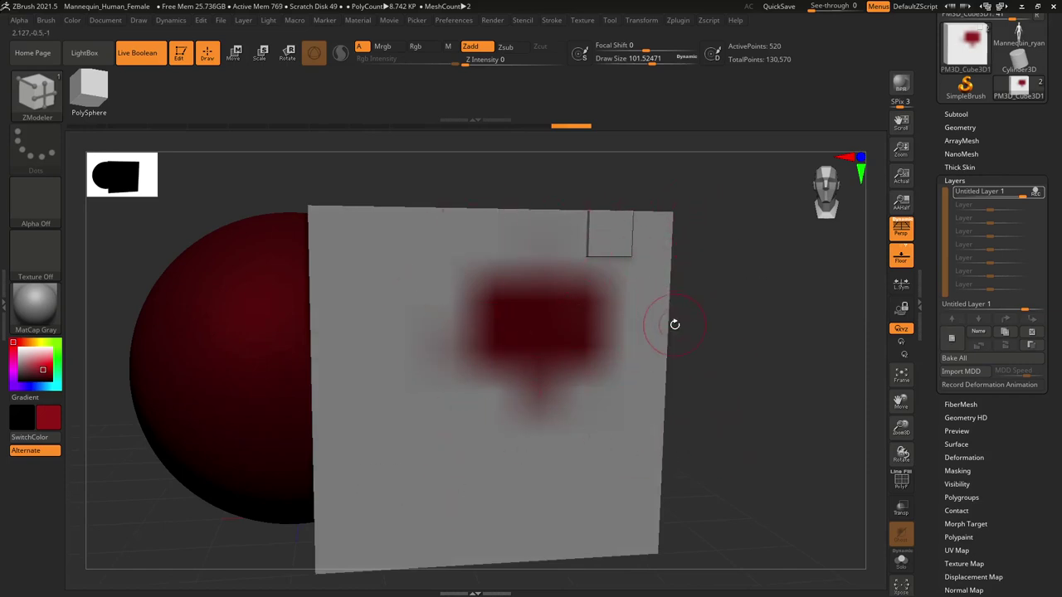
# With the Move brush at a draw size of about 285, pull the cube's upper corner outward on the recording layer
pyautogui.press('s')
pyautogui.press('b')
pyautogui.press('m')
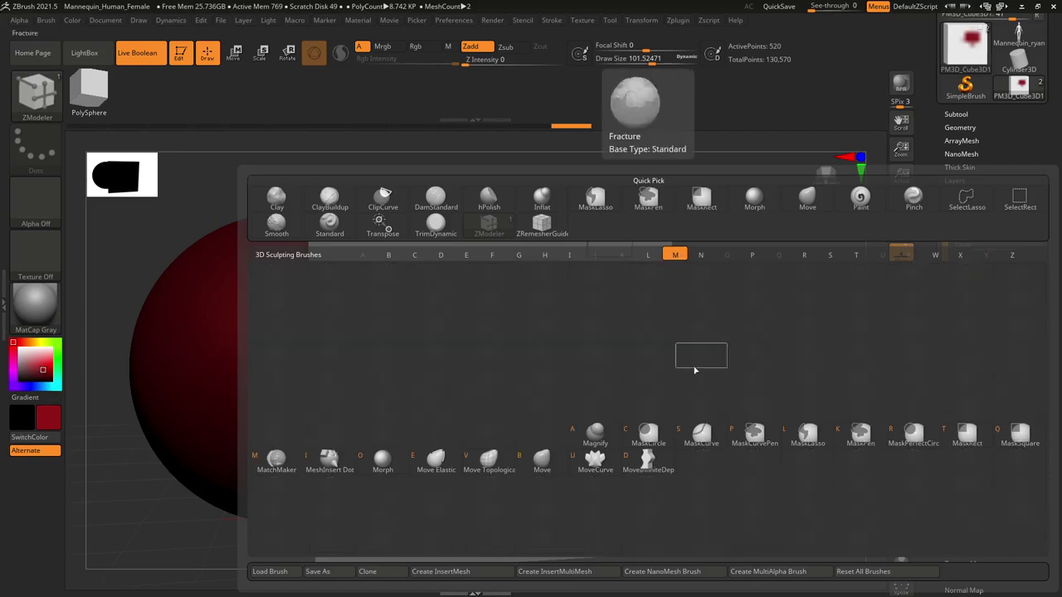
pyautogui.click(540, 458)
pyautogui.press('space')
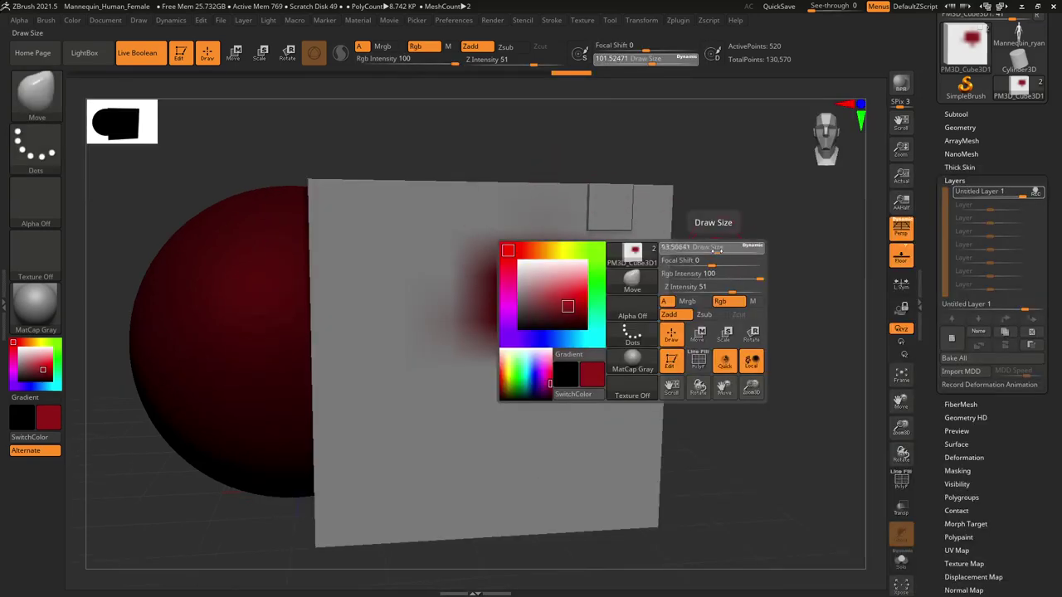
pyautogui.click(689, 248)
pyautogui.moveTo(666, 193); pyautogui.dragTo(756, 183)
# Stop recording on Untitled Layer 1 and toggle its visibility repeatedly to compare the cube's shape, leaving the layer hidden
pyautogui.click(1036, 193)
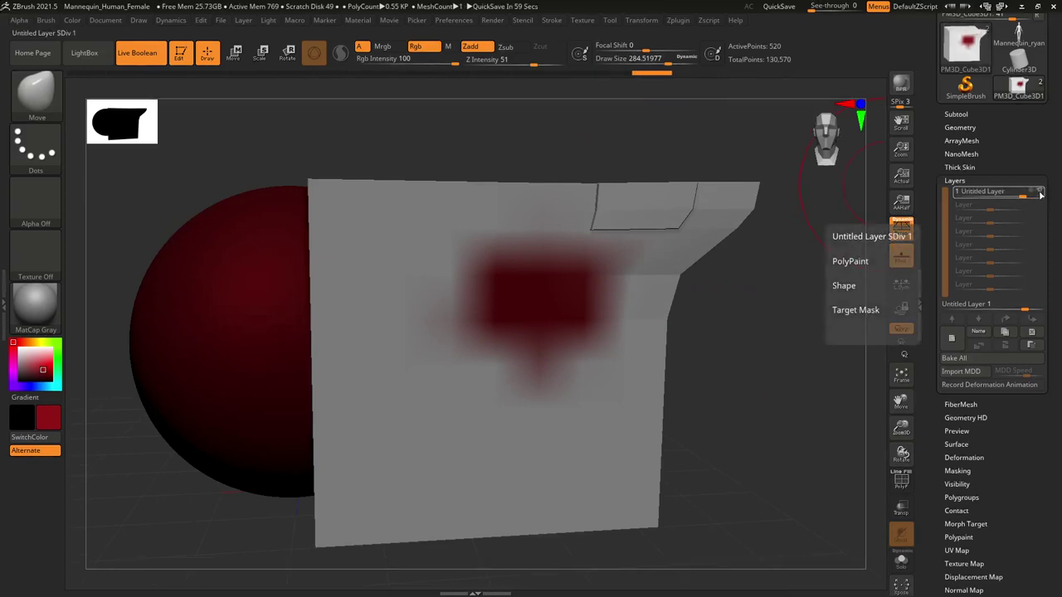
pyautogui.click(1038, 192)
pyautogui.click(1038, 192)
pyautogui.click(1039, 192)
pyautogui.click(1039, 192)
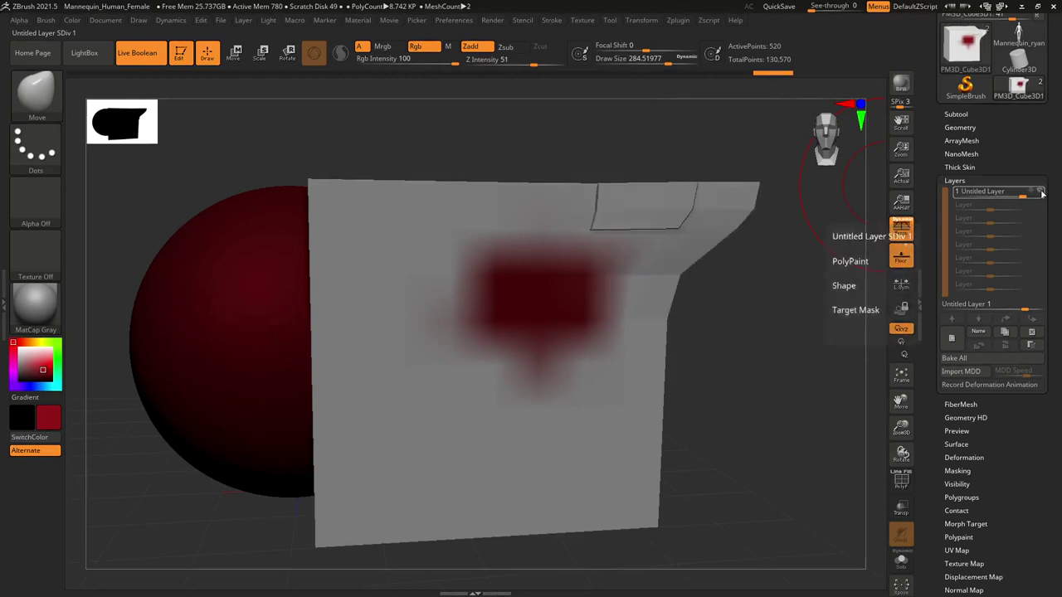
pyautogui.click(1039, 193)
pyautogui.click(1040, 192)
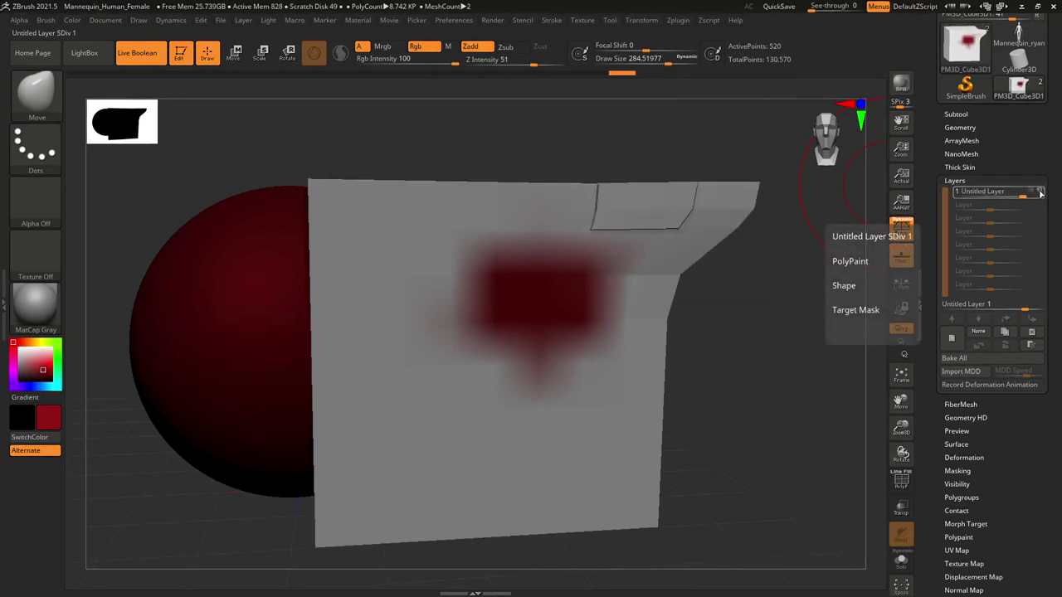
pyautogui.click(1040, 193)
pyautogui.click(1040, 193)
pyautogui.click(1040, 193)
pyautogui.click(1040, 192)
pyautogui.click(1040, 193)
pyautogui.click(1040, 193)
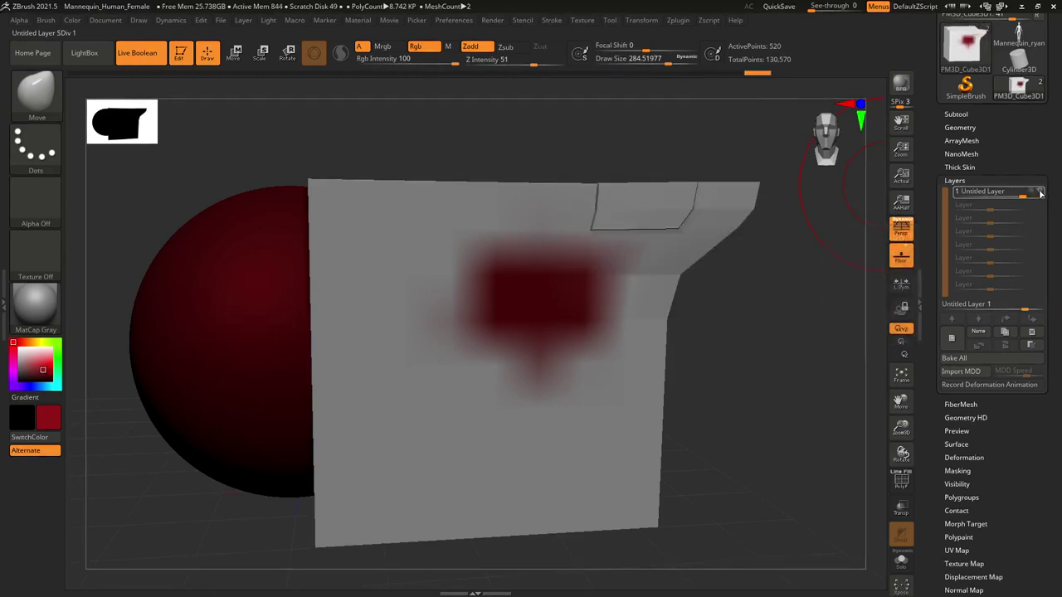
pyautogui.click(1040, 192)
pyautogui.moveTo(819, 323); pyautogui.dragTo(695, 358)
pyautogui.moveTo(674, 300); pyautogui.dragTo(784, 210)
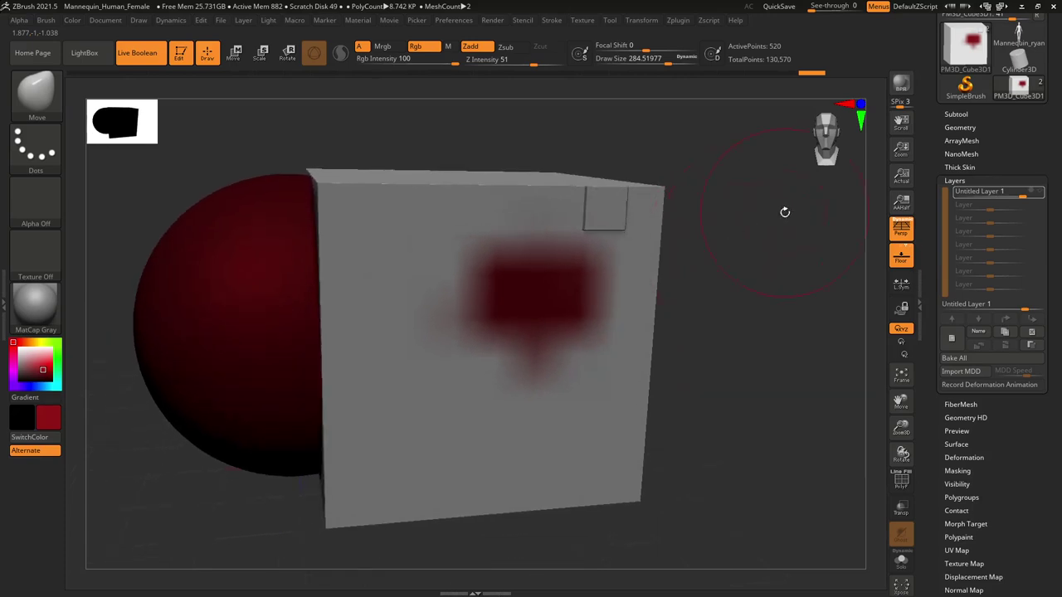
pyautogui.moveTo(663, 225); pyautogui.dragTo(734, 255)
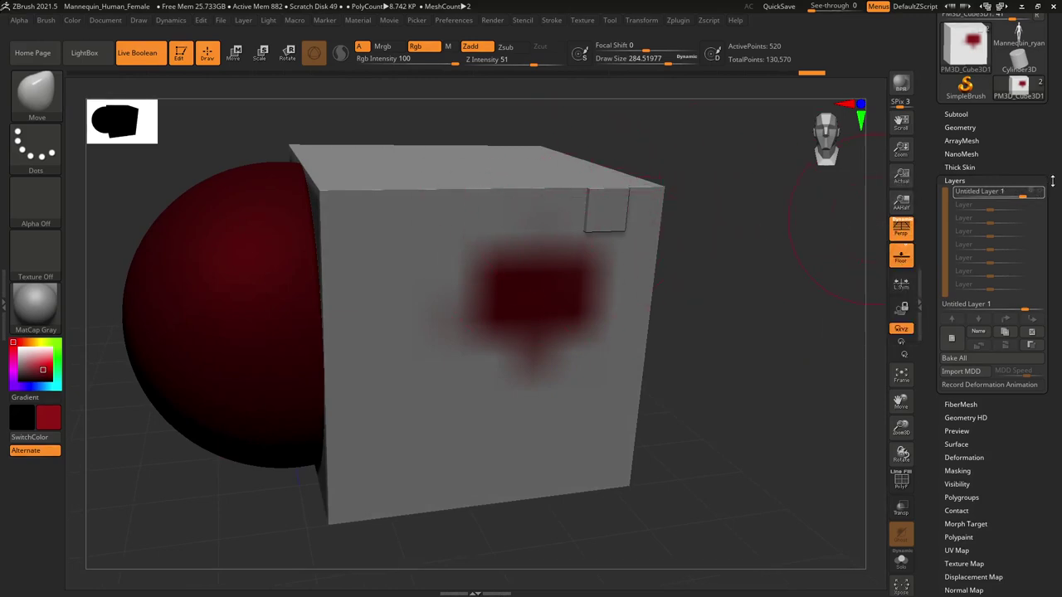
pyautogui.moveTo(735, 234); pyautogui.dragTo(737, 232)
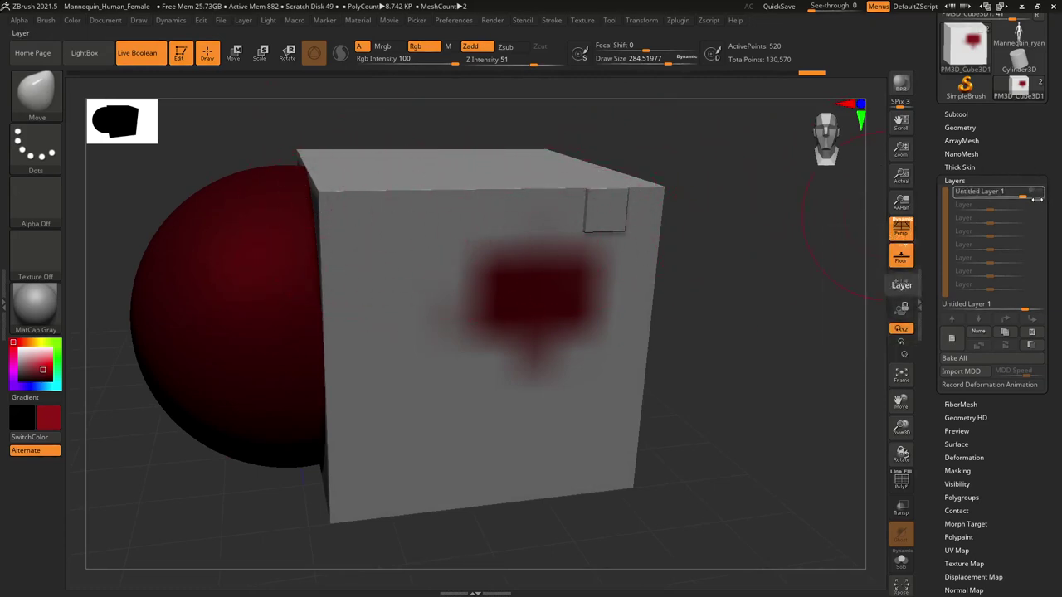
pyautogui.moveTo(1040, 193)
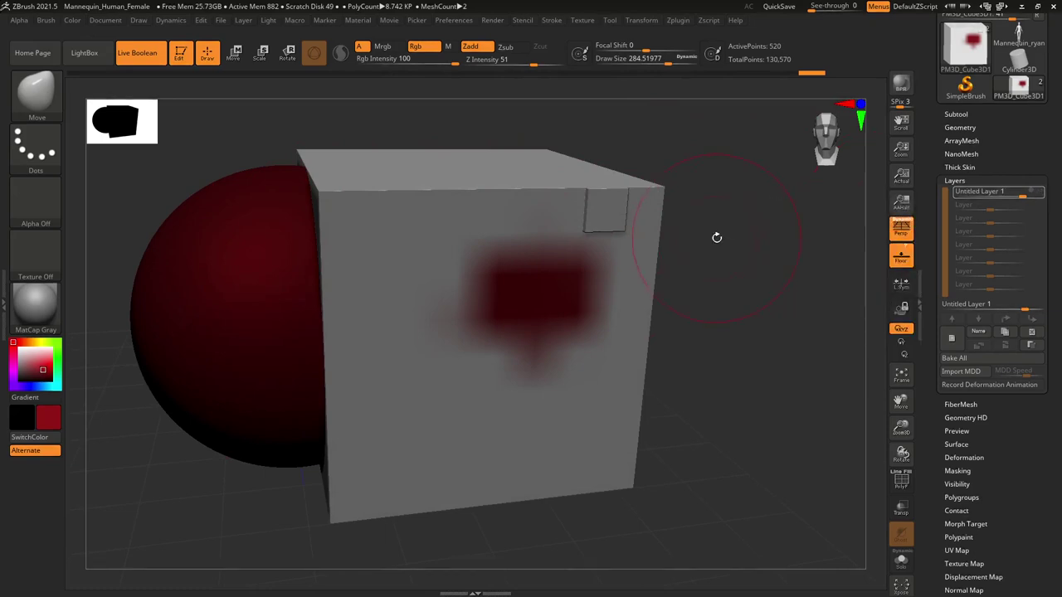
pyautogui.moveTo(716, 235); pyautogui.dragTo(728, 229)
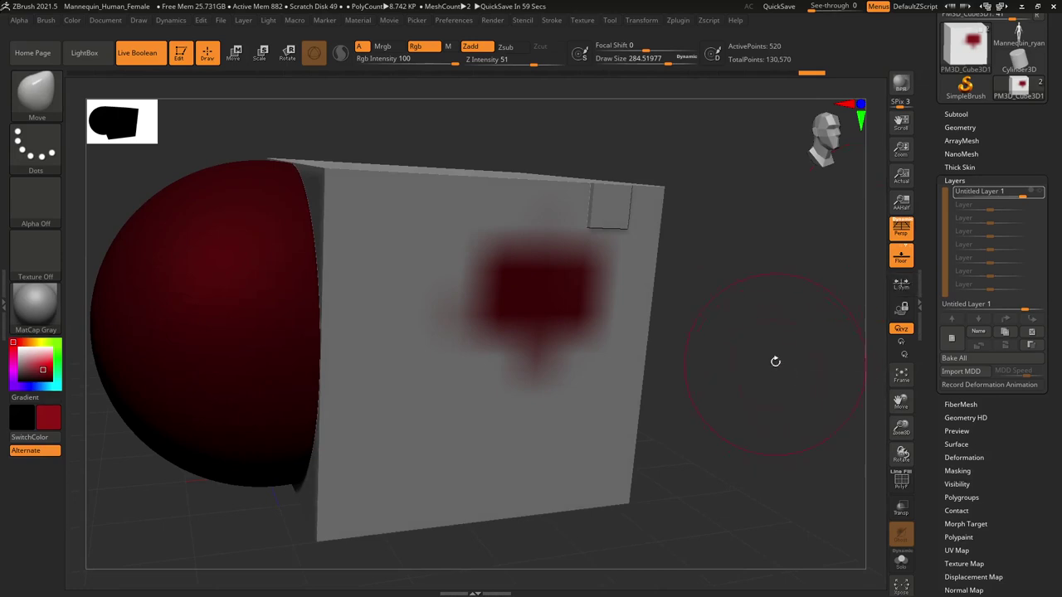
# Look over the FiberMesh options and the fiber presets in LightBox, then close both
pyautogui.click(960, 403)
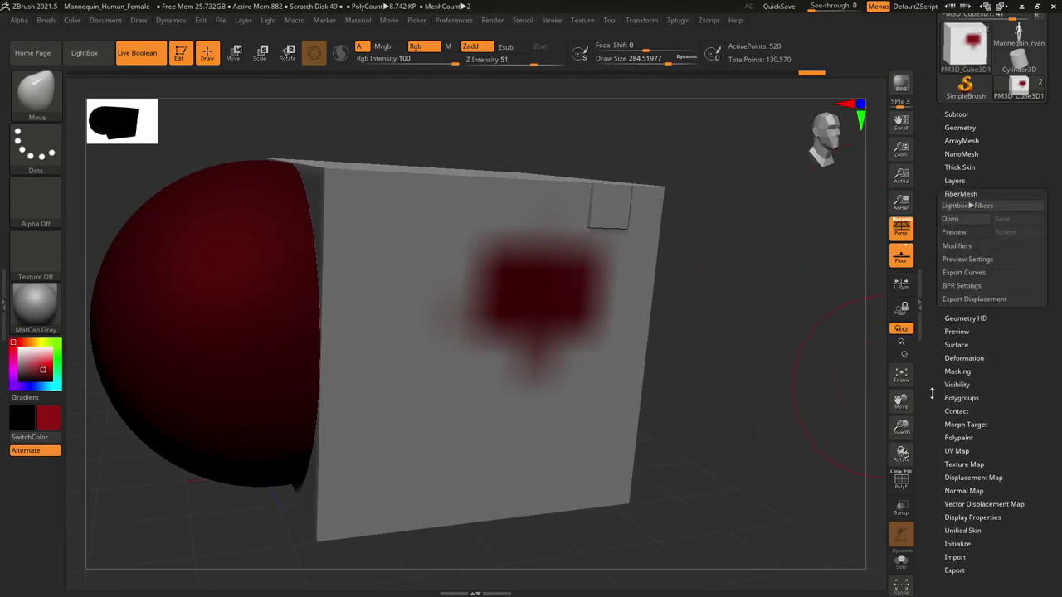
pyautogui.click(963, 219)
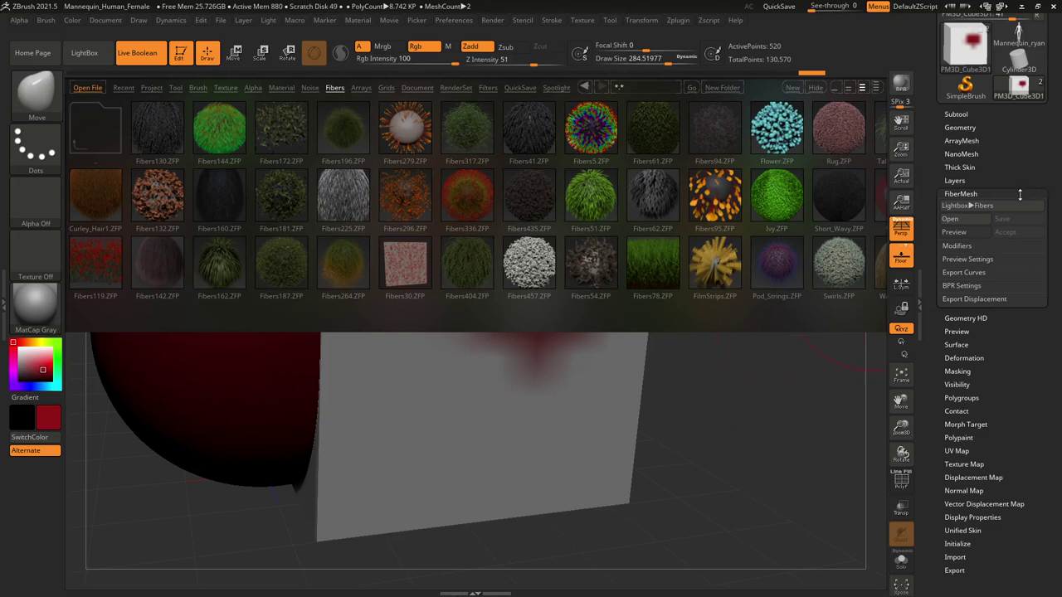
pyautogui.click(985, 207)
pyautogui.click(995, 193)
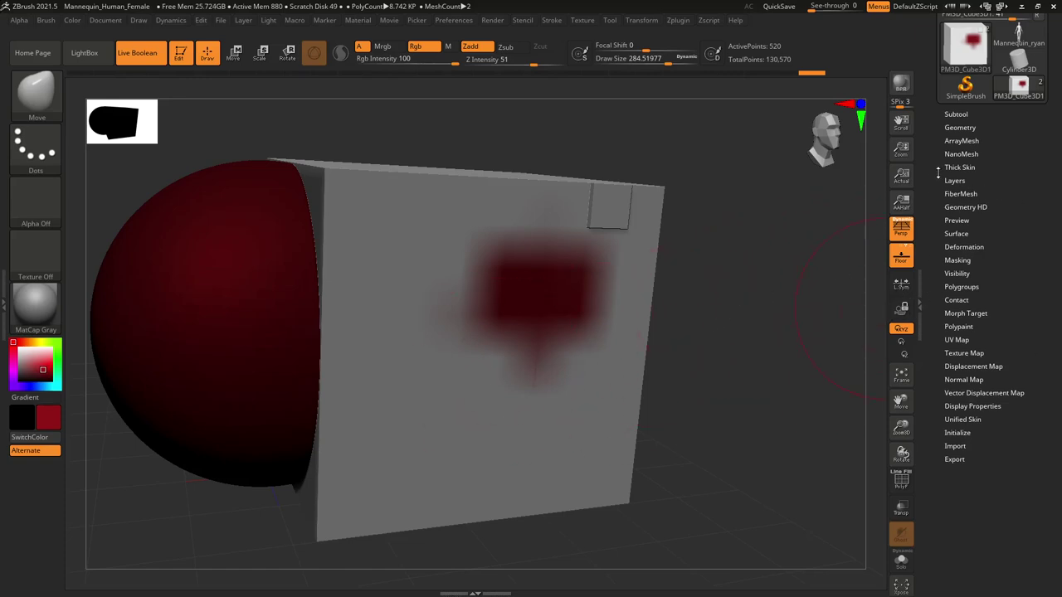
pyautogui.moveTo(938, 172); pyautogui.dragTo(938, 175)
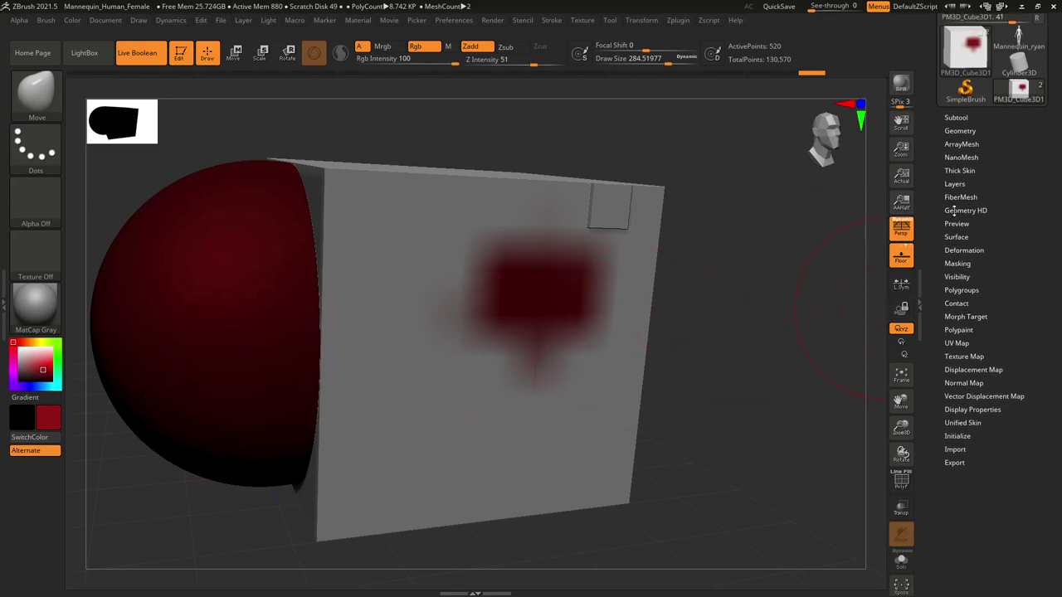
# Look through the tool's ArrayMesh, NanoMesh, Geometry and Subtool settings, closing each section after viewing it
pyautogui.click(960, 143)
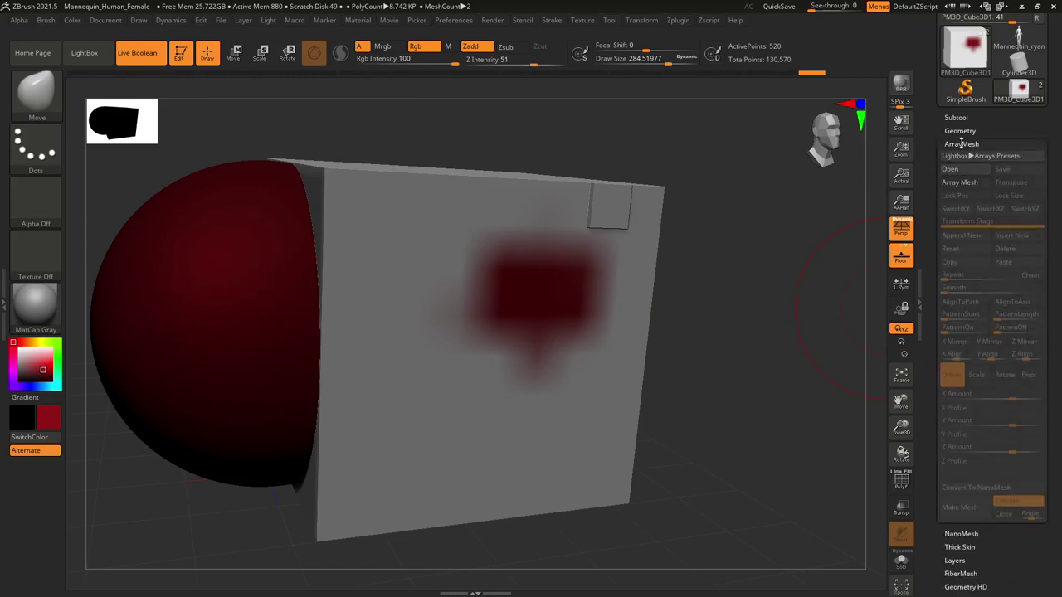
pyautogui.click(981, 144)
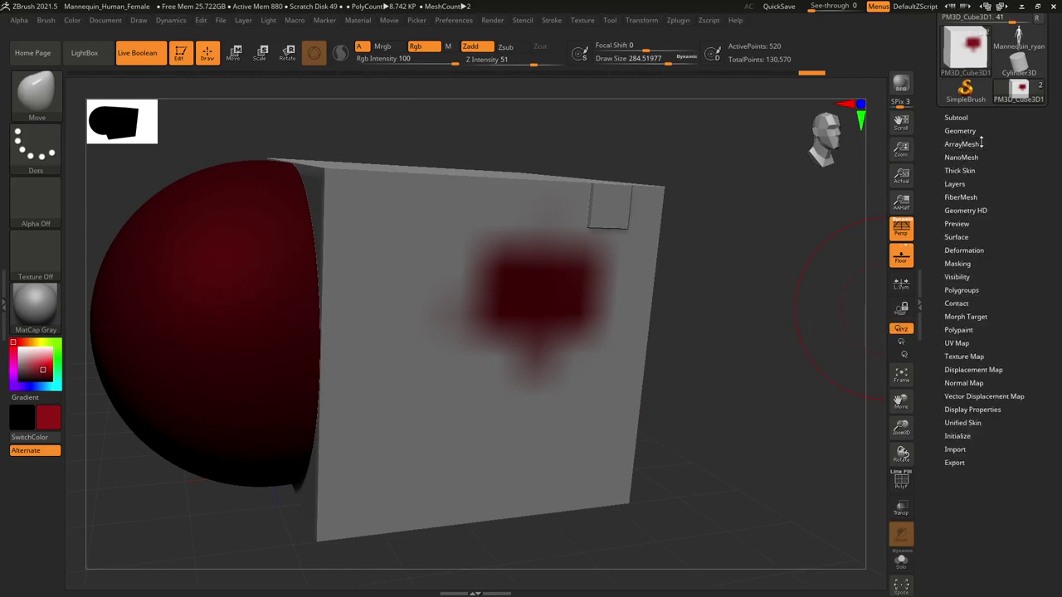
pyautogui.click(959, 157)
pyautogui.click(959, 157)
pyautogui.click(960, 131)
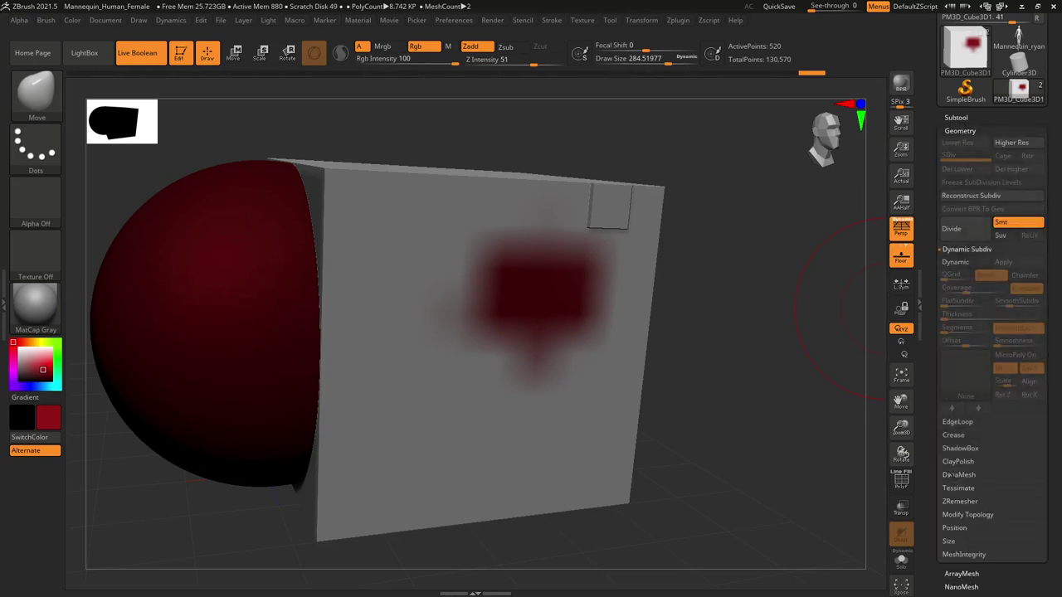
pyautogui.moveTo(932, 487); pyautogui.dragTo(932, 425)
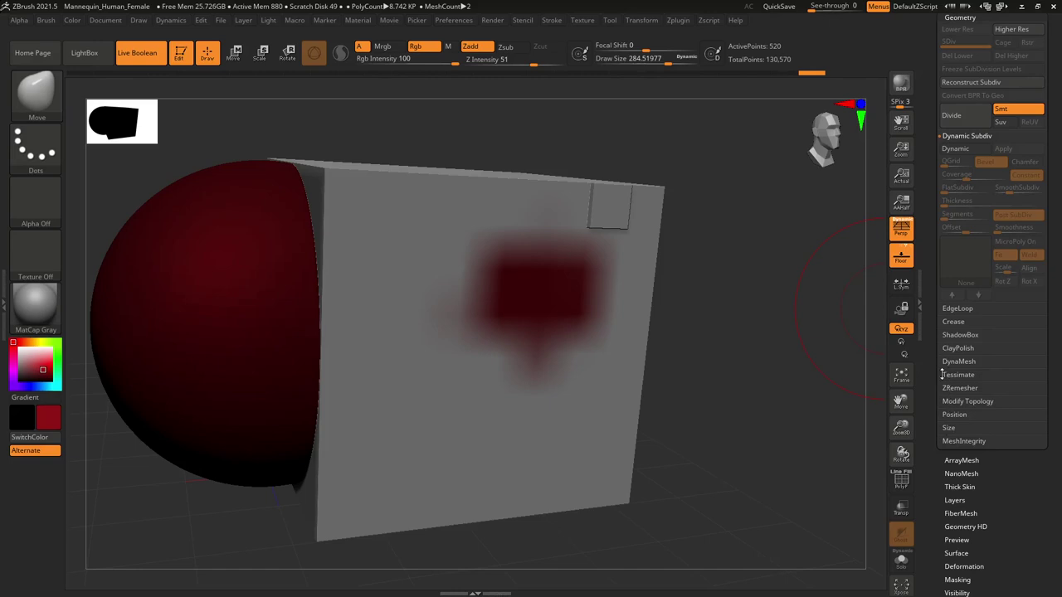
pyautogui.moveTo(938, 355); pyautogui.dragTo(944, 423)
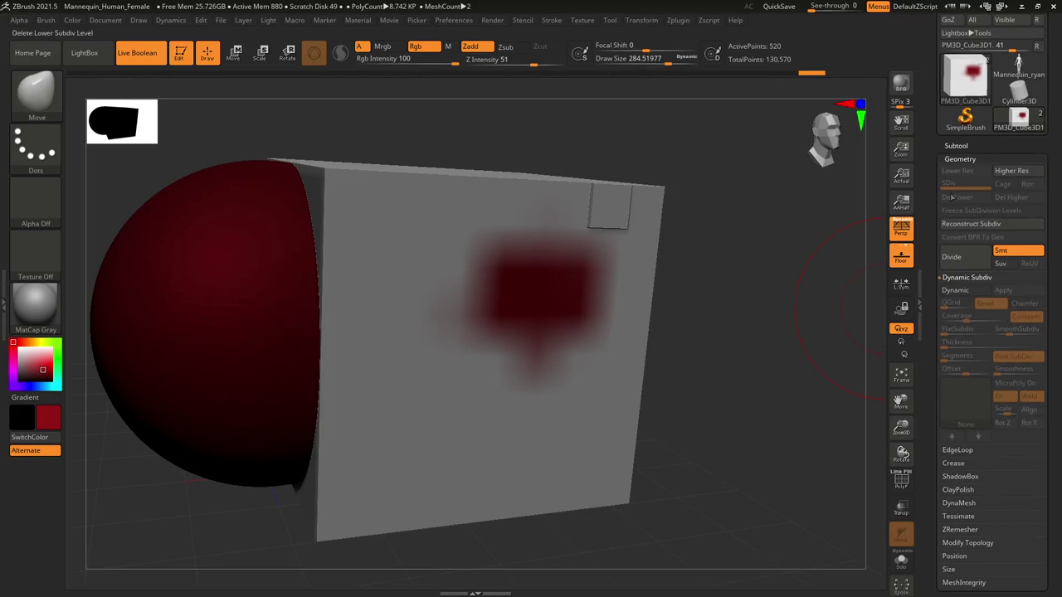
pyautogui.click(961, 157)
pyautogui.click(958, 146)
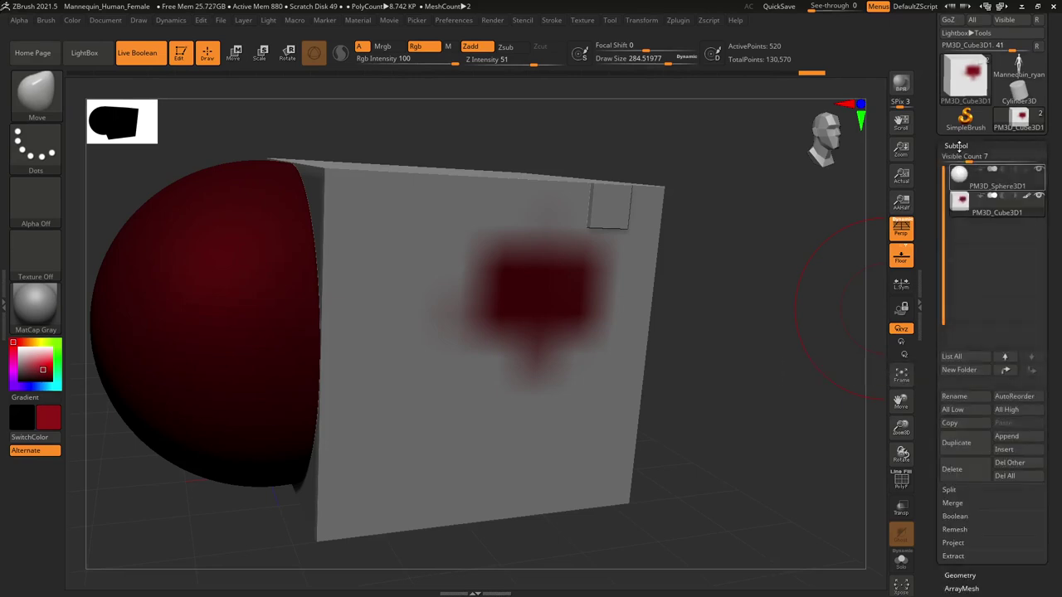
pyautogui.click(958, 146)
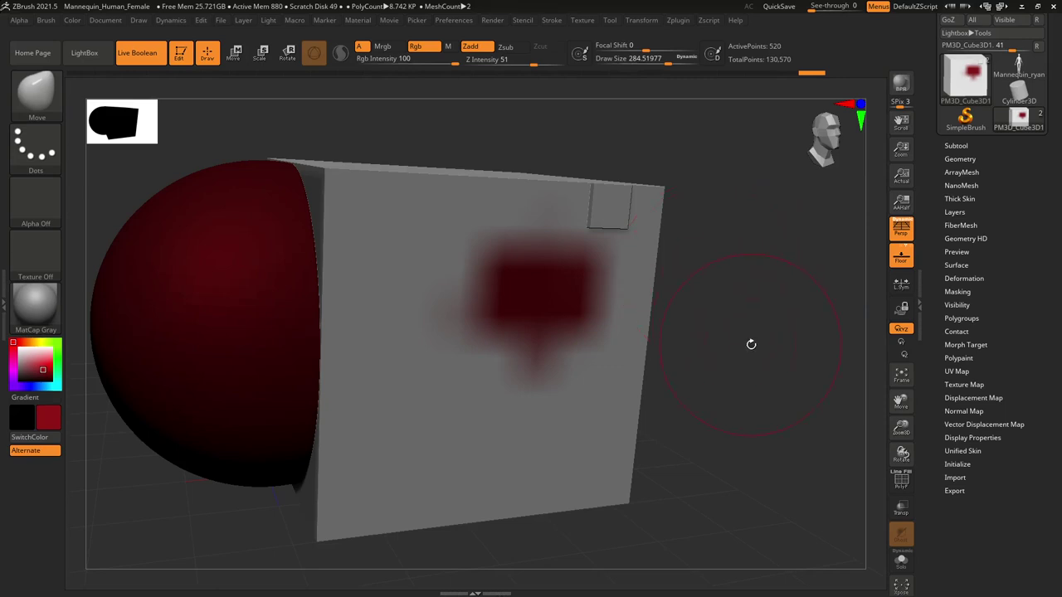
# Turn the polygon wireframe display back on to show the cube's polygons and polygroups beside the sphere
pyautogui.keyDown('shift'); pyautogui.moveTo(748, 343); pyautogui.dragTo(609, 294); pyautogui.keyUp('shift')
pyautogui.keyDown('alt'); pyautogui.moveTo(699, 277); pyautogui.dragTo(133, 254); pyautogui.keyUp('alt')
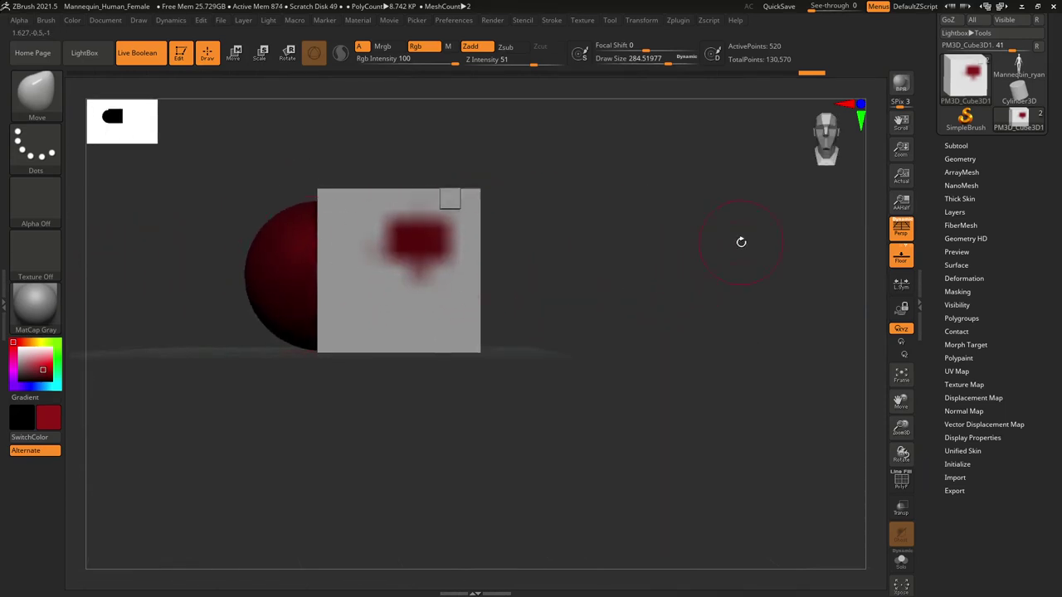
pyautogui.keyDown('alt'); pyautogui.moveTo(646, 271); pyautogui.dragTo(620, 326); pyautogui.keyUp('alt')
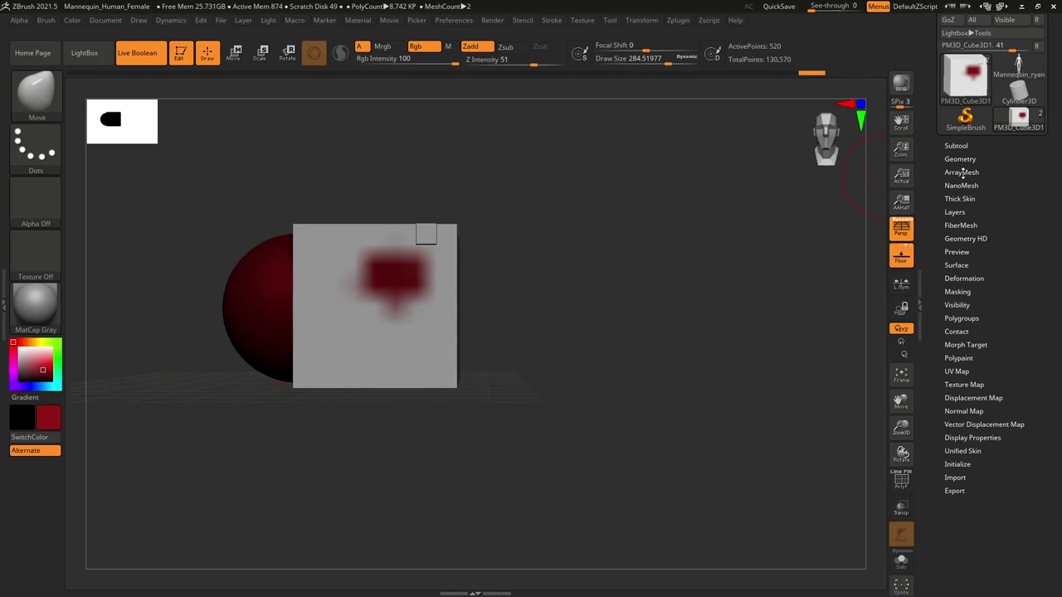
pyautogui.moveTo(600, 294)
pyautogui.mouseDown()
pyautogui.moveTo(613, 294)
pyautogui.moveTo(586, 277)
pyautogui.moveTo(640, 280)
pyautogui.mouseUp()
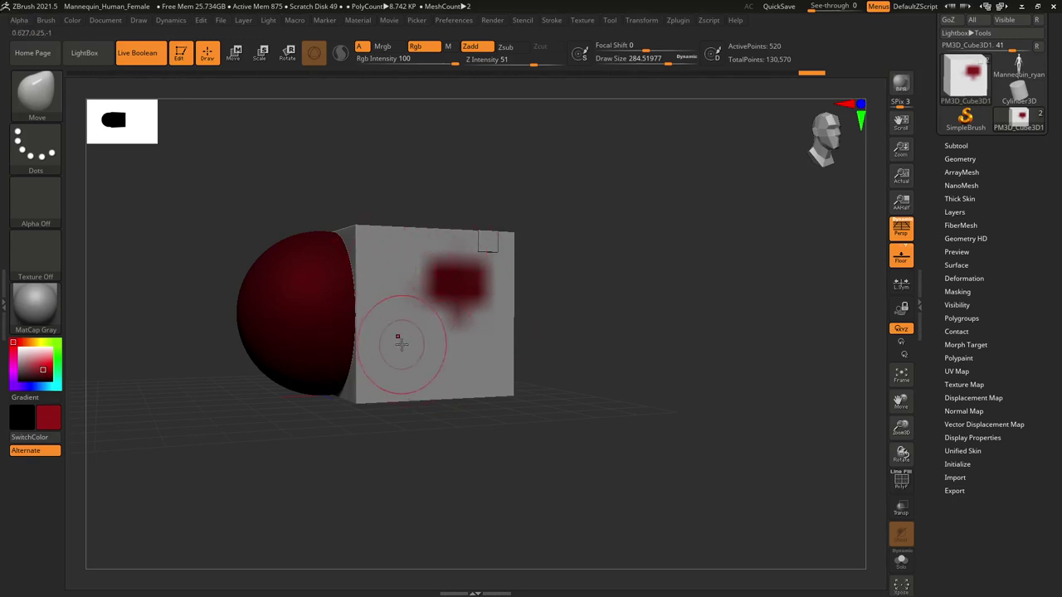
pyautogui.hotkey('shift', 'f')
pyautogui.moveTo(587, 252); pyautogui.dragTo(668, 292)
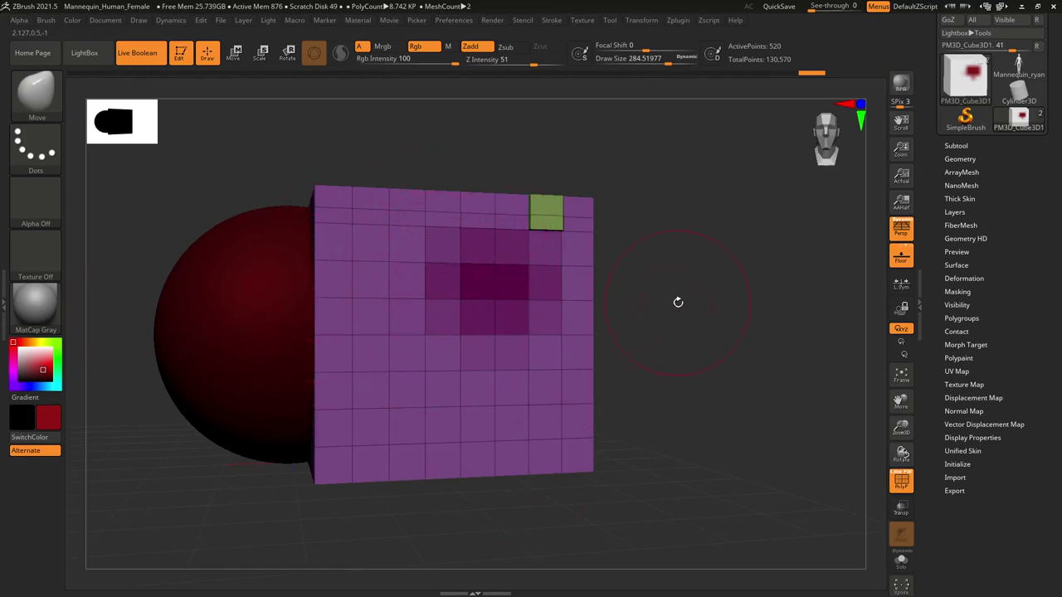
pyautogui.moveTo(677, 301); pyautogui.dragTo(713, 309)
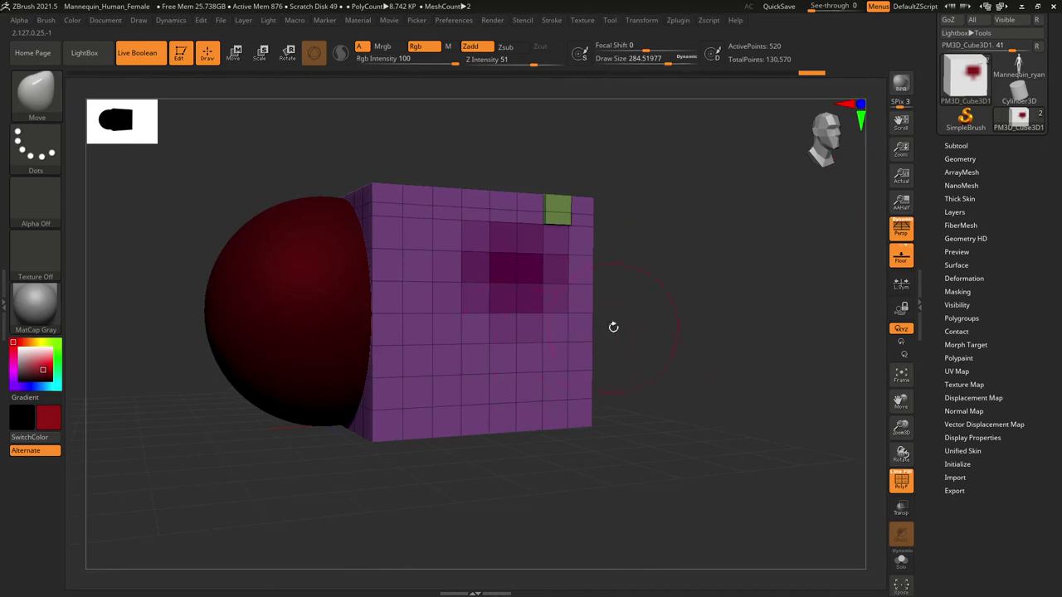
pyautogui.moveTo(611, 327); pyautogui.dragTo(685, 296)
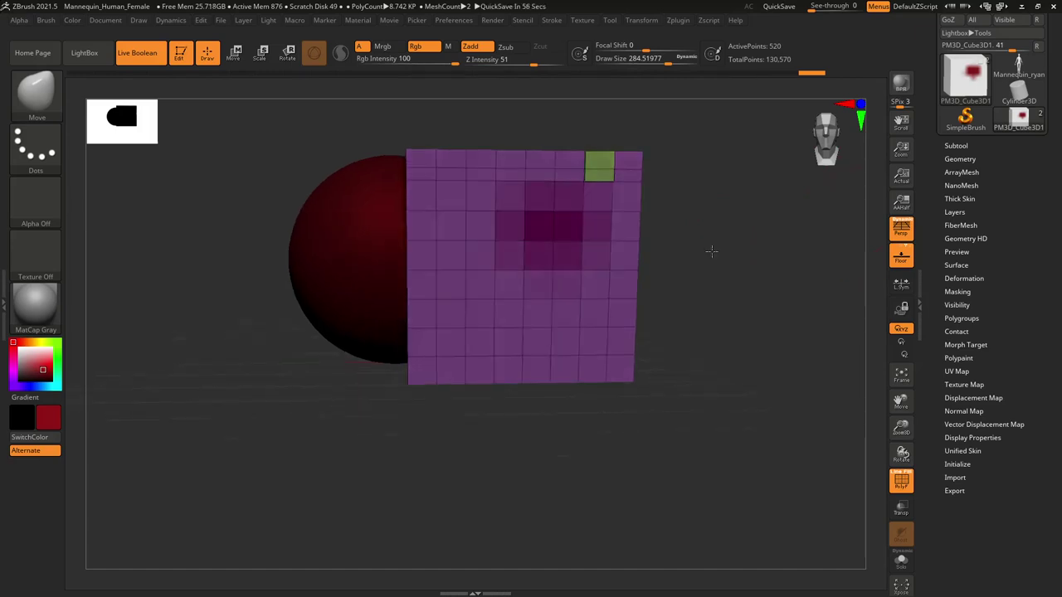
# Hide the polygon wireframe and mask the cube's upper corner beside the red painted patch
pyautogui.hotkey('shift', 'f')
pyautogui.moveTo(734, 260); pyautogui.dragTo(729, 371)
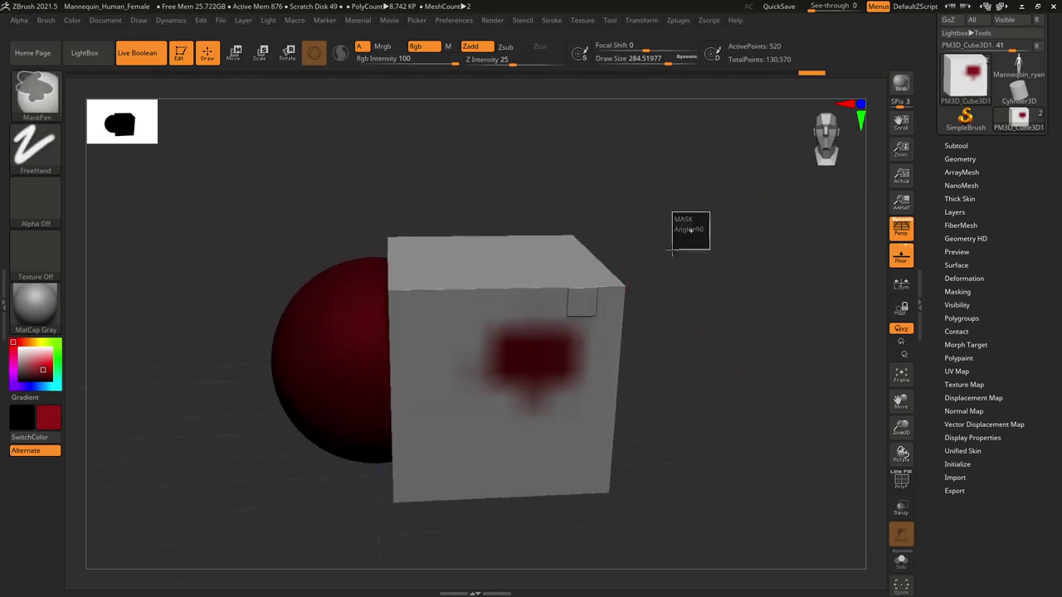
pyautogui.keyDown('shift'); pyautogui.moveTo(688, 224); pyautogui.dragTo(556, 351); pyautogui.keyUp('shift')
pyautogui.moveTo(735, 320)
pyautogui.mouseDown()
pyautogui.moveTo(682, 300)
pyautogui.moveTo(592, 372)
pyautogui.moveTo(621, 402)
pyautogui.moveTo(651, 405)
pyautogui.mouseUp()
pyautogui.hotkey('ctrl', 'z')
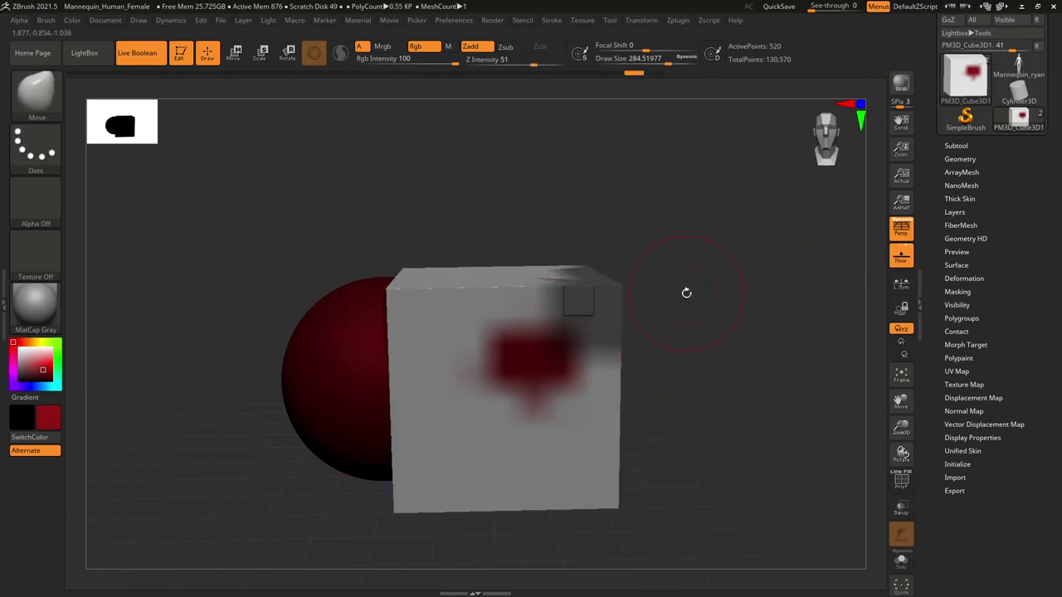
pyautogui.moveTo(685, 291)
pyautogui.mouseDown()
pyautogui.moveTo(704, 348)
pyautogui.moveTo(697, 329)
pyautogui.moveTo(646, 300)
pyautogui.moveTo(670, 305)
pyautogui.mouseUp()
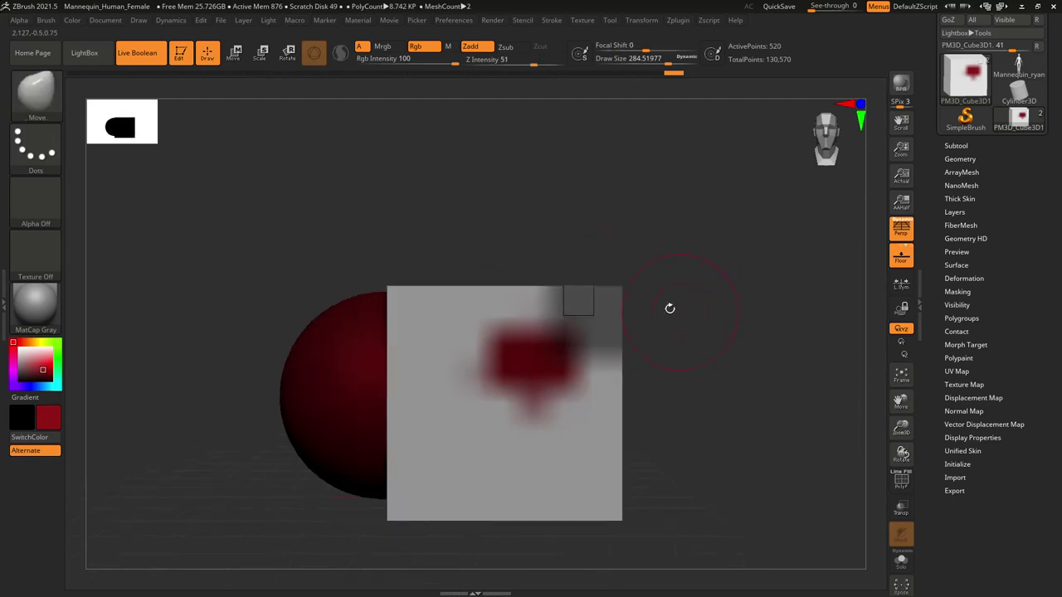
# Look over the tool's Masking options and the Polygroups options for the masked cube
pyautogui.click(964, 293)
pyautogui.scroll(-2, 1020, 266)
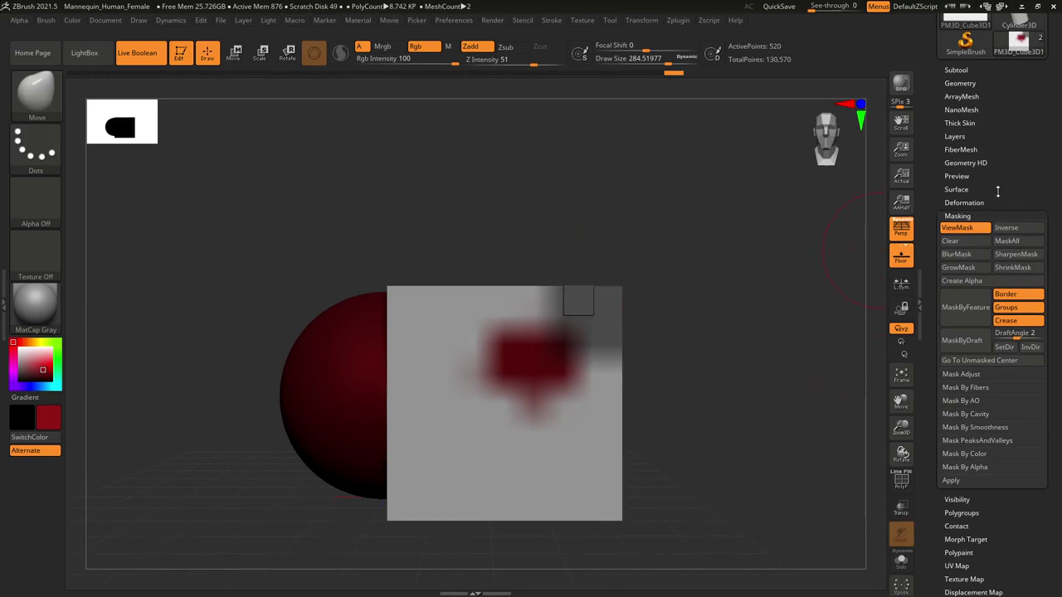
pyautogui.click(962, 513)
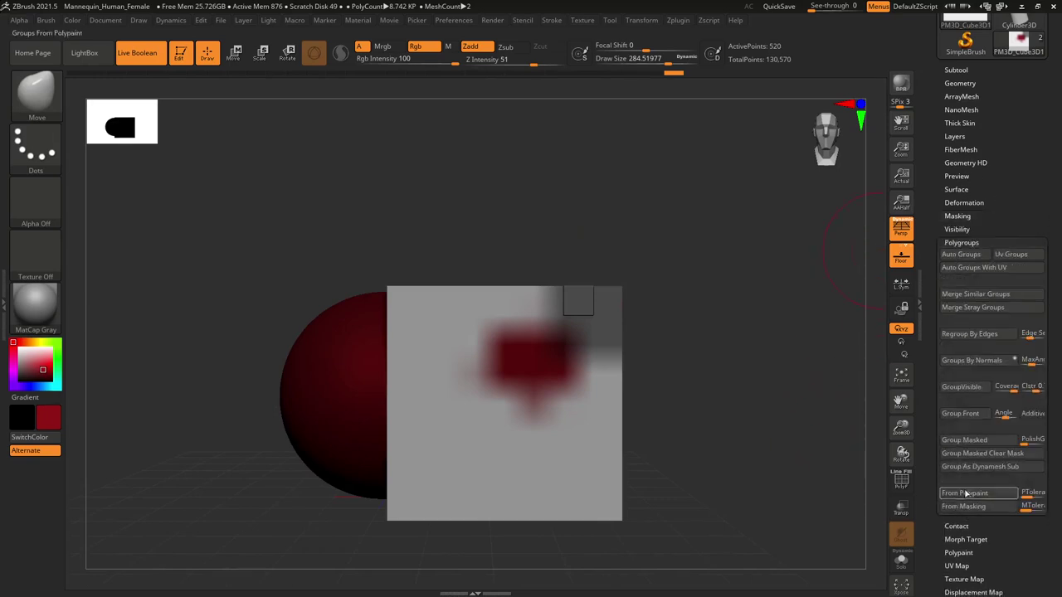
pyautogui.moveTo(789, 296); pyautogui.dragTo(754, 321)
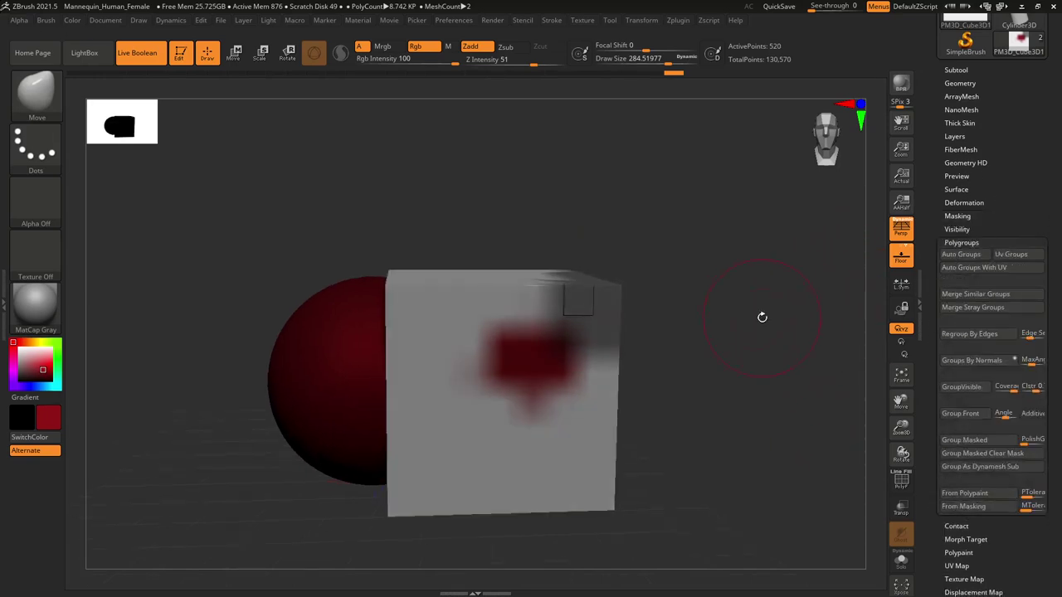
# Show the polygon wireframe again and regroup the whole cube with Auto Groups
pyautogui.hotkey('shift', 'f')
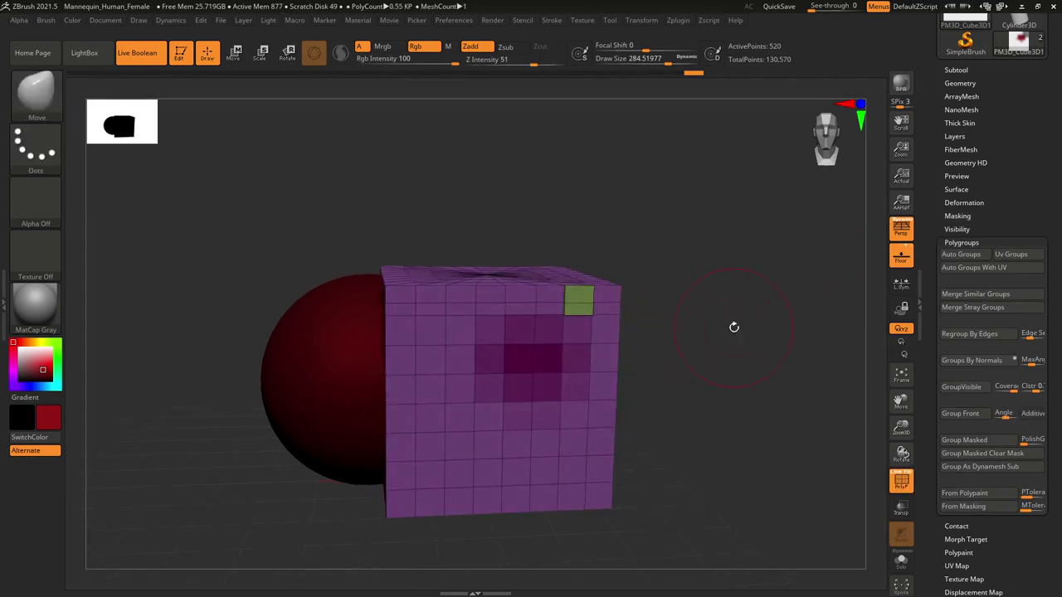
pyautogui.click(960, 254)
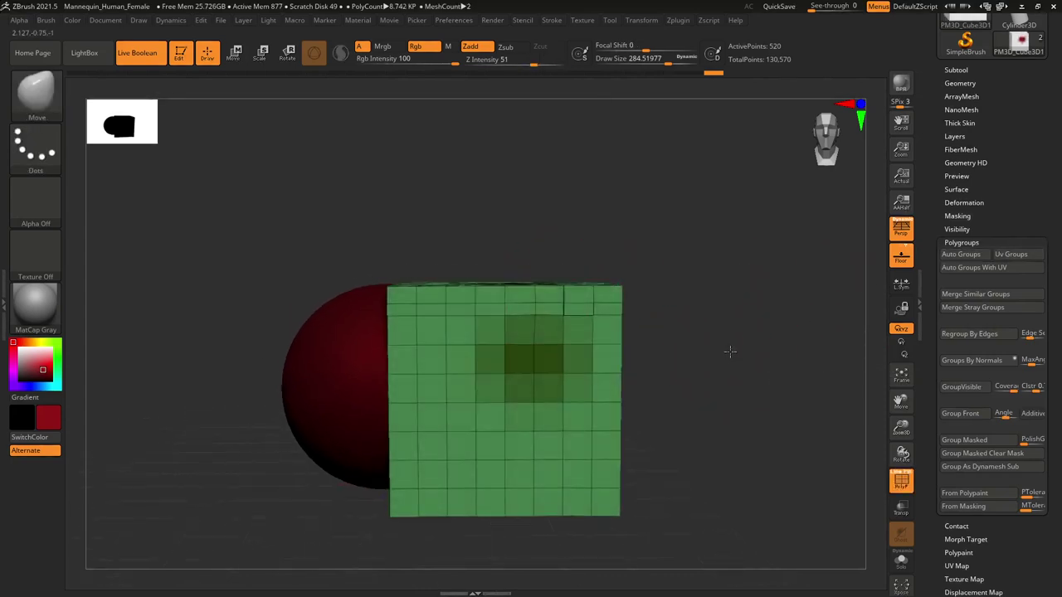
pyautogui.moveTo(721, 379); pyautogui.dragTo(672, 321)
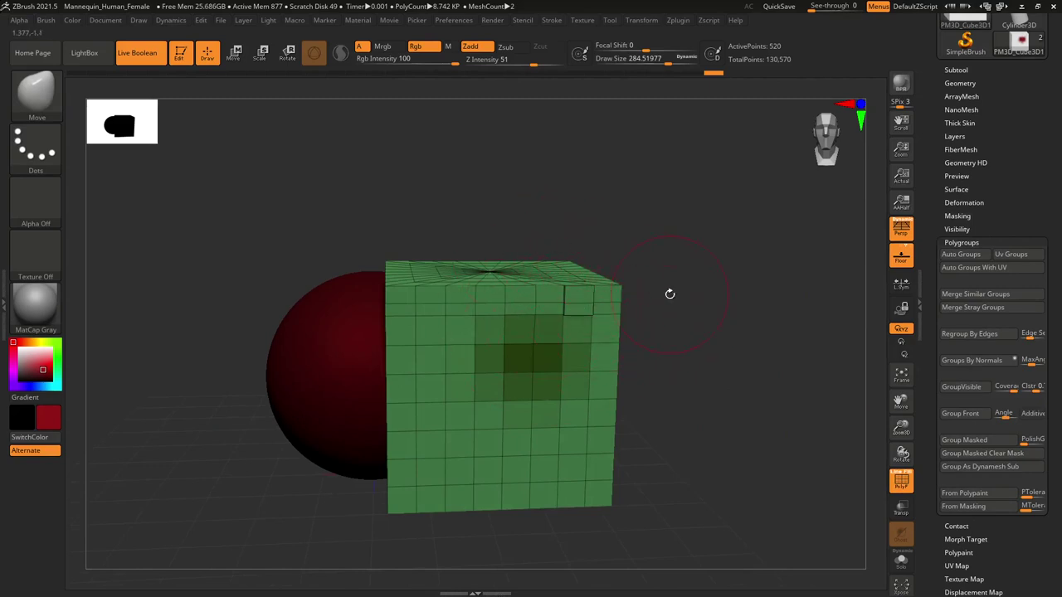
# Isolate the polygons at the cube's upper corner, assign them their own polygroup with GroupVisible, and unhide the rest of the cube
pyautogui.moveTo(669, 294); pyautogui.dragTo(672, 274)
pyautogui.hotkey('ctrl', 'shift')
pyautogui.moveTo(684, 236); pyautogui.dragTo(534, 373)
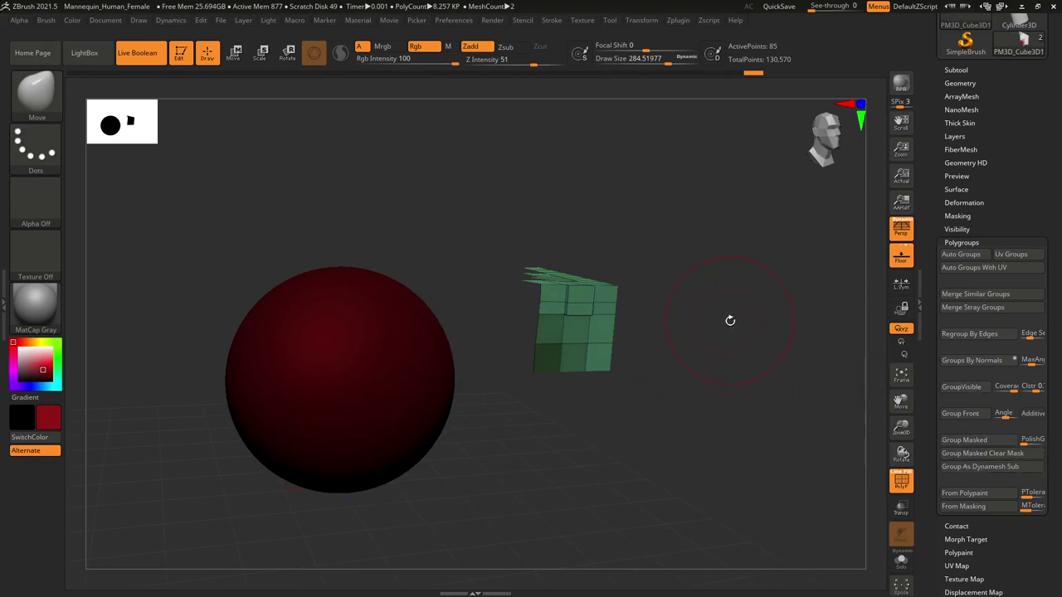
pyautogui.click(975, 388)
pyautogui.keyDown('ctrl'); pyautogui.keyDown('shift'); pyautogui.click(710, 349); pyautogui.keyUp('shift'); pyautogui.keyUp('ctrl')
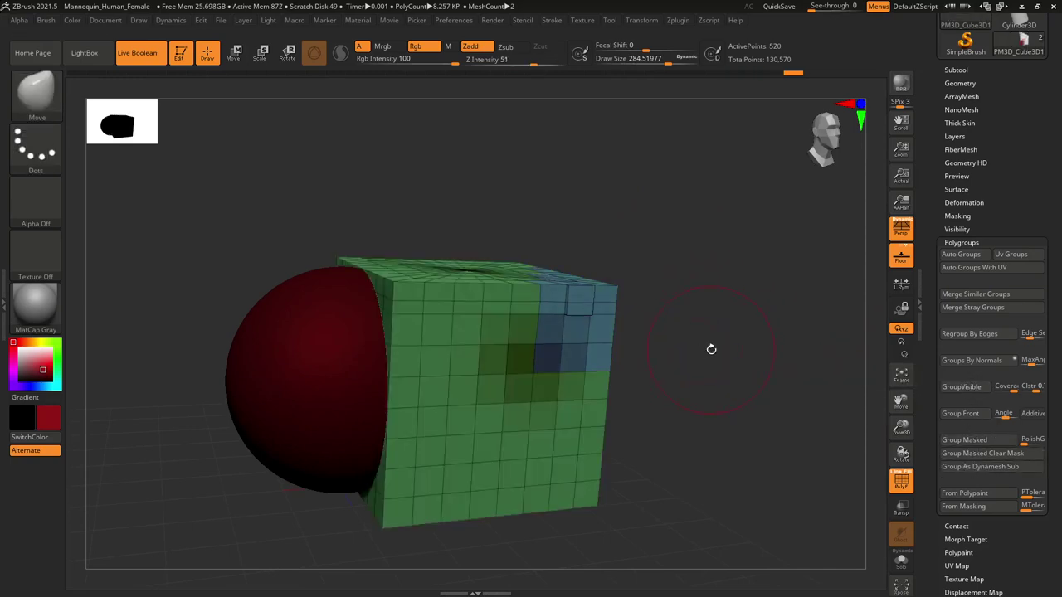
# Isolate the corner polygroup, invert the visibility to the rest of the cube, then show the whole cube from the front
pyautogui.moveTo(709, 349); pyautogui.dragTo(550, 245)
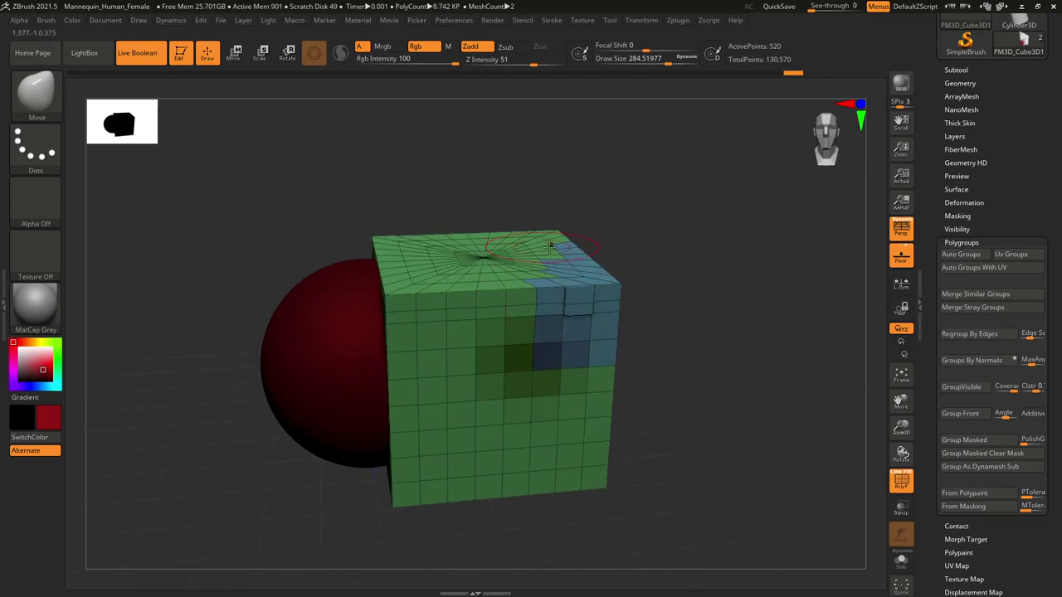
pyautogui.keyDown('ctrl'); pyautogui.keyDown('shift'); pyautogui.click(619, 284); pyautogui.keyUp('shift'); pyautogui.keyUp('ctrl')
pyautogui.keyDown('ctrl'); pyautogui.keyDown('shift'); pyautogui.click(749, 272); pyautogui.keyUp('shift'); pyautogui.keyUp('ctrl')
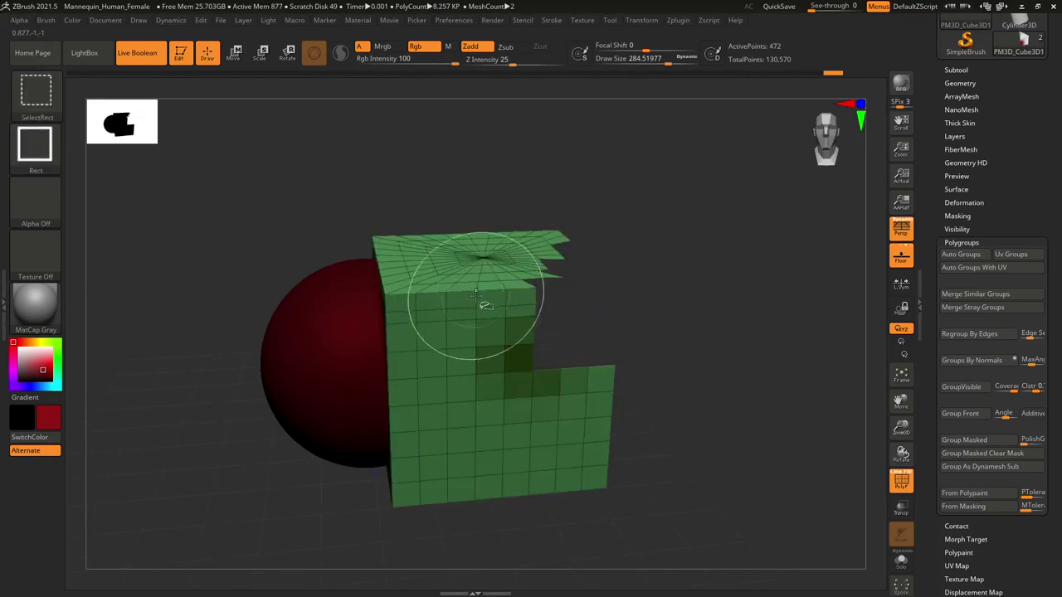
pyautogui.keyDown('ctrl'); pyautogui.keyDown('shift'); pyautogui.click(701, 303); pyautogui.keyUp('shift'); pyautogui.keyUp('ctrl')
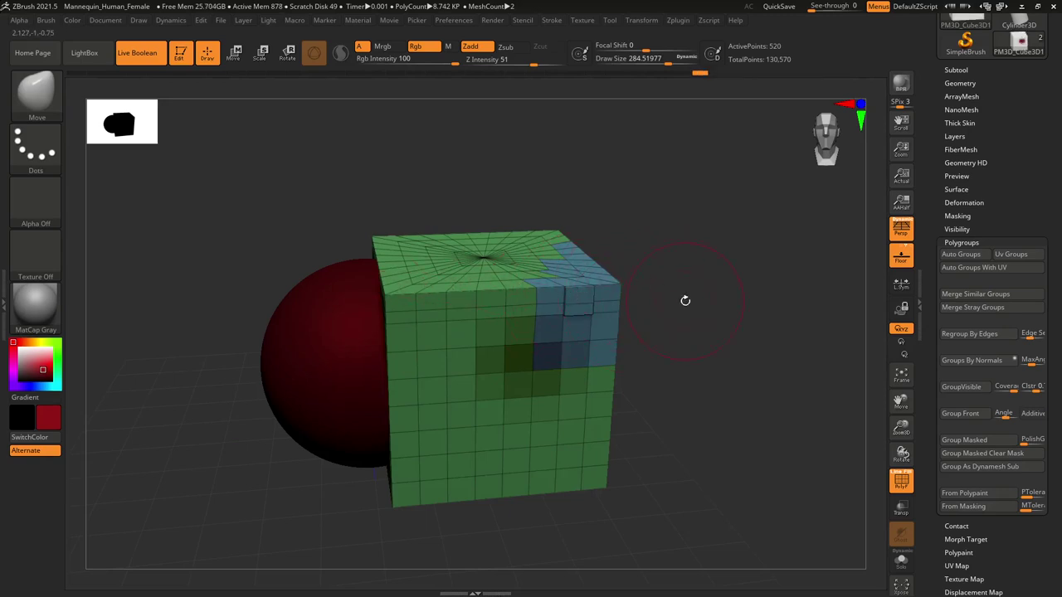
pyautogui.moveTo(685, 301); pyautogui.dragTo(639, 290)
pyautogui.moveTo(697, 204); pyautogui.dragTo(692, 310)
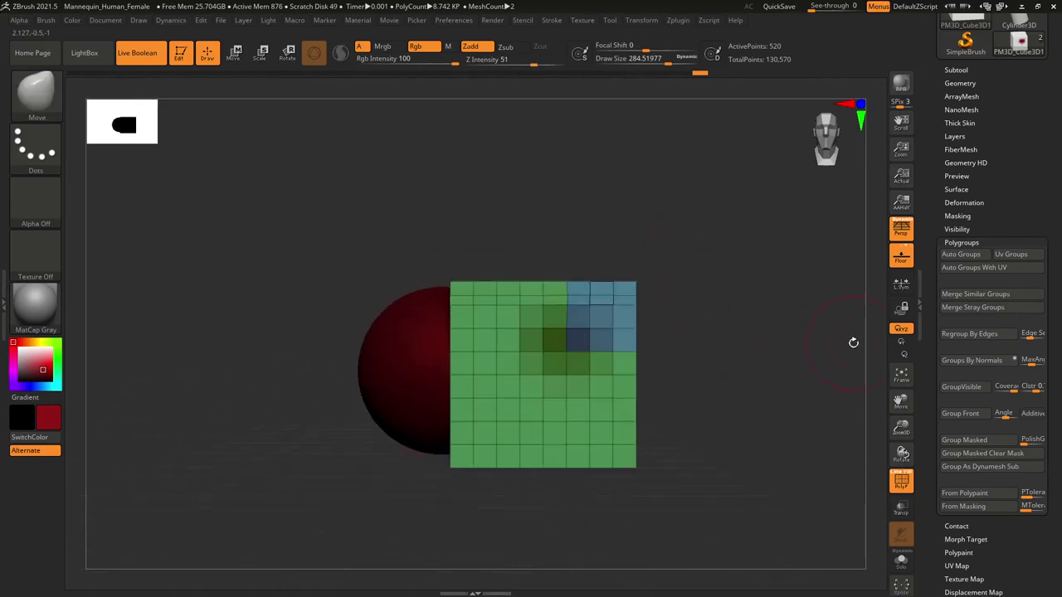
# Look over the Masking options again, close them, and view the sphere and cube from a slight angle
pyautogui.click(961, 215)
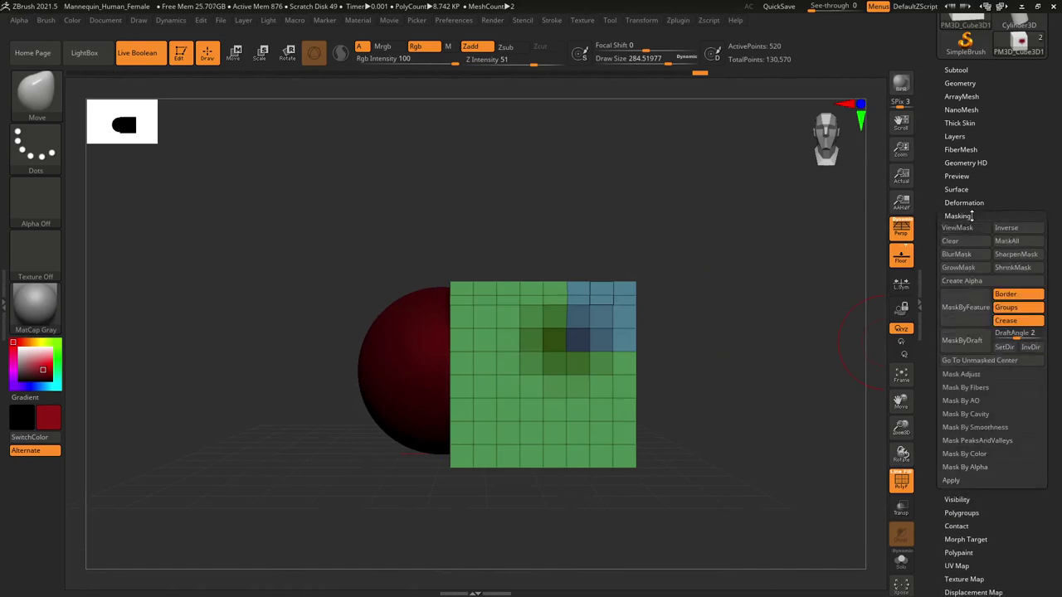
pyautogui.click(969, 215)
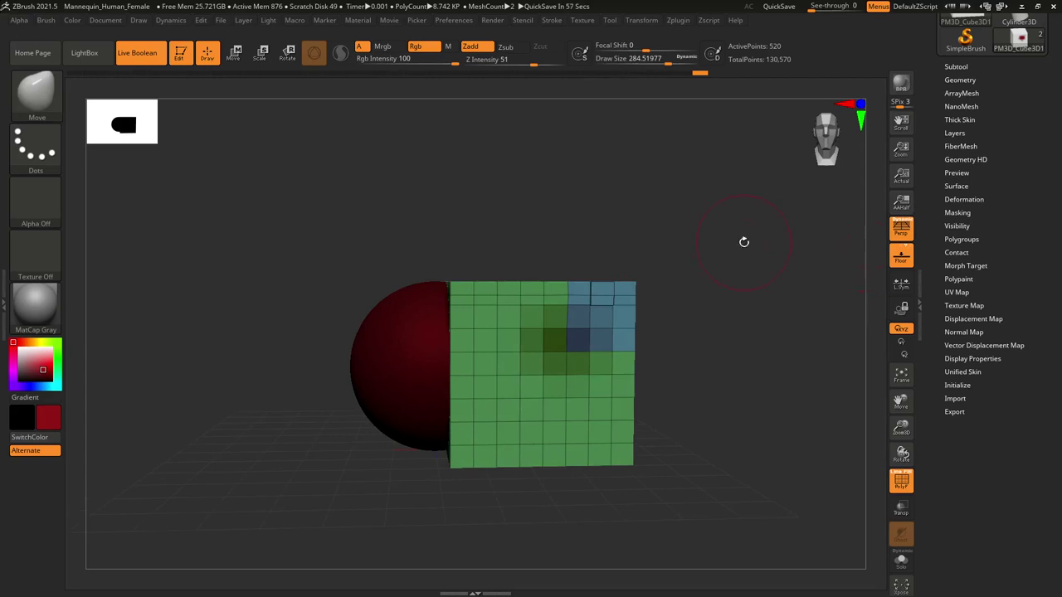
pyautogui.moveTo(708, 247); pyautogui.dragTo(794, 266)
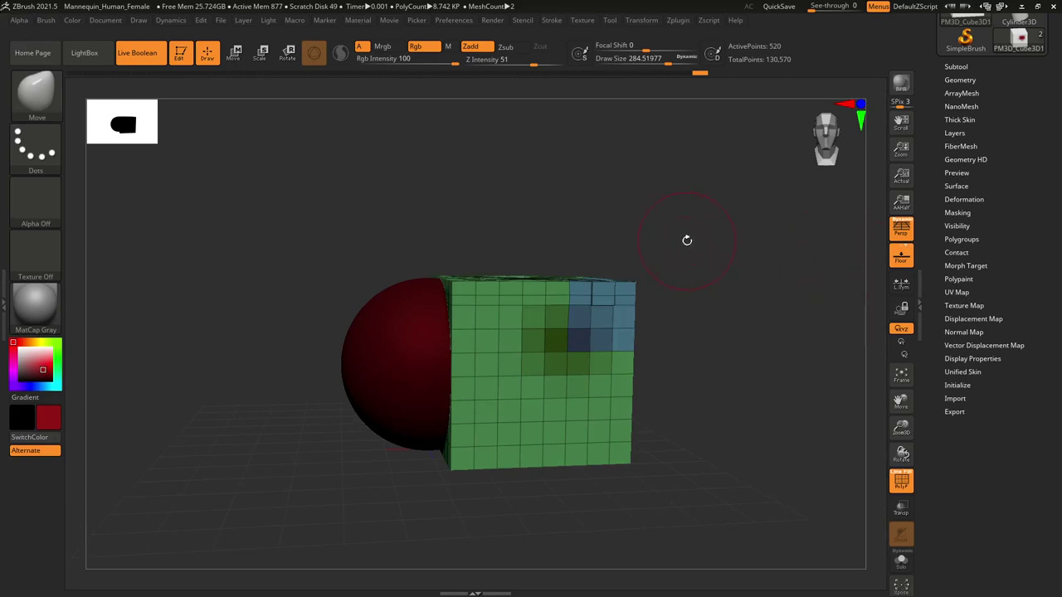
pyautogui.moveTo(687, 239); pyautogui.dragTo(694, 249)
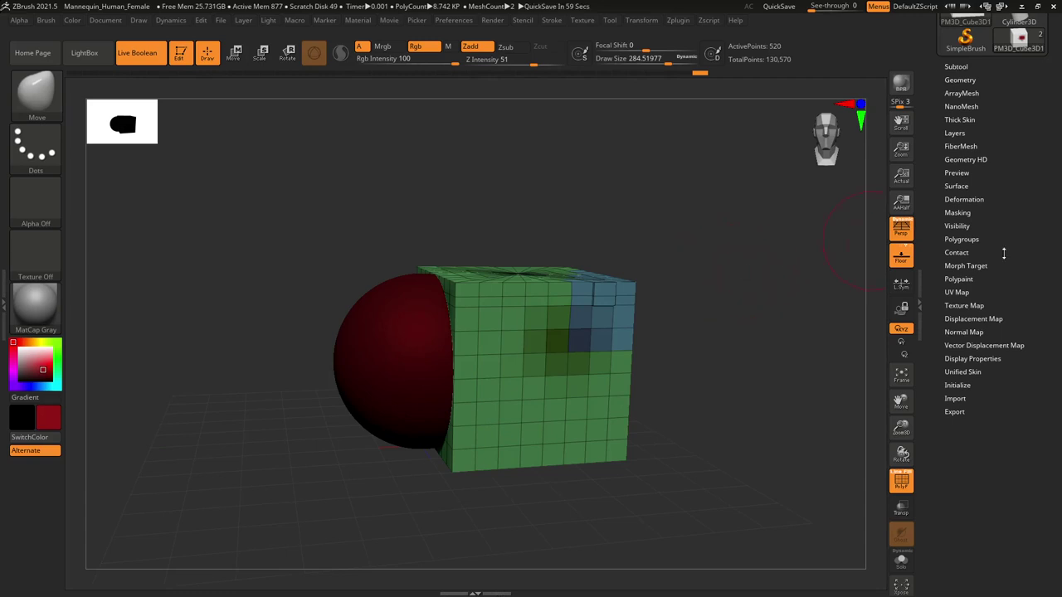
# Look over the stroke settings, the available stroke types and the brush settings
pyautogui.click(550, 22)
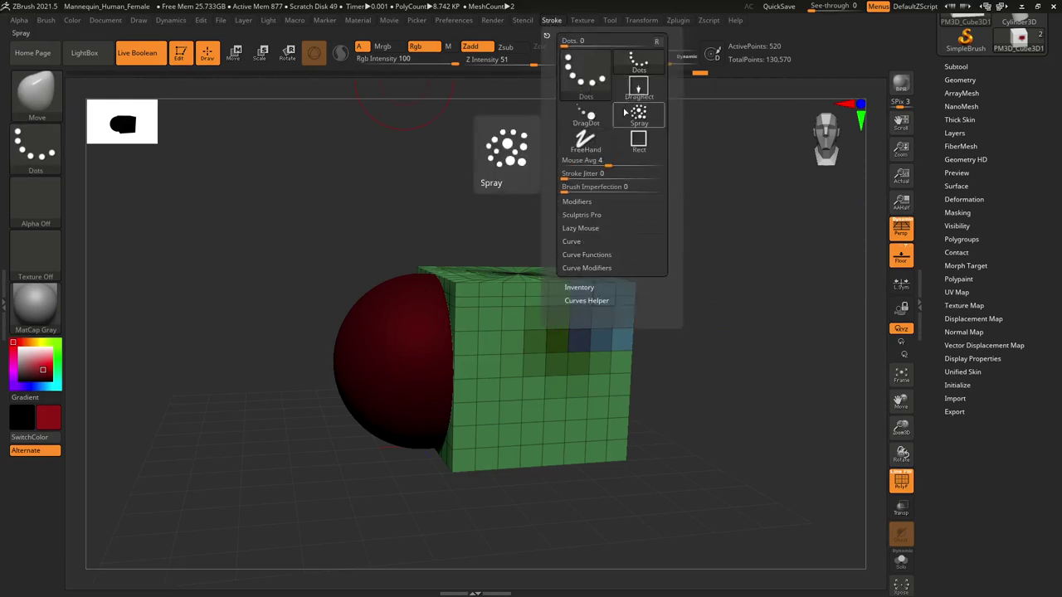
pyautogui.click(36, 147)
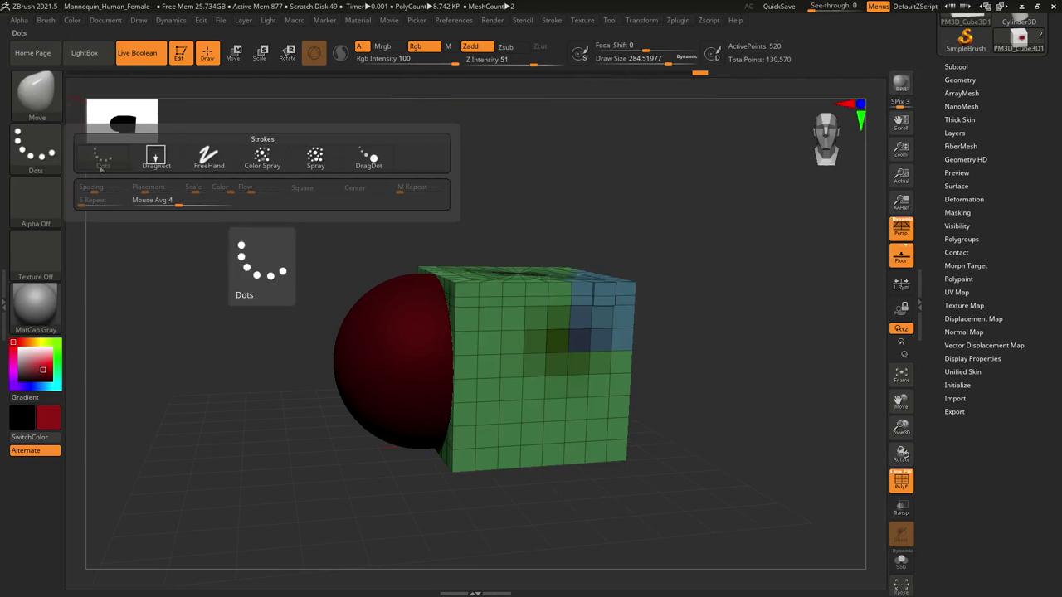
pyautogui.click(549, 25)
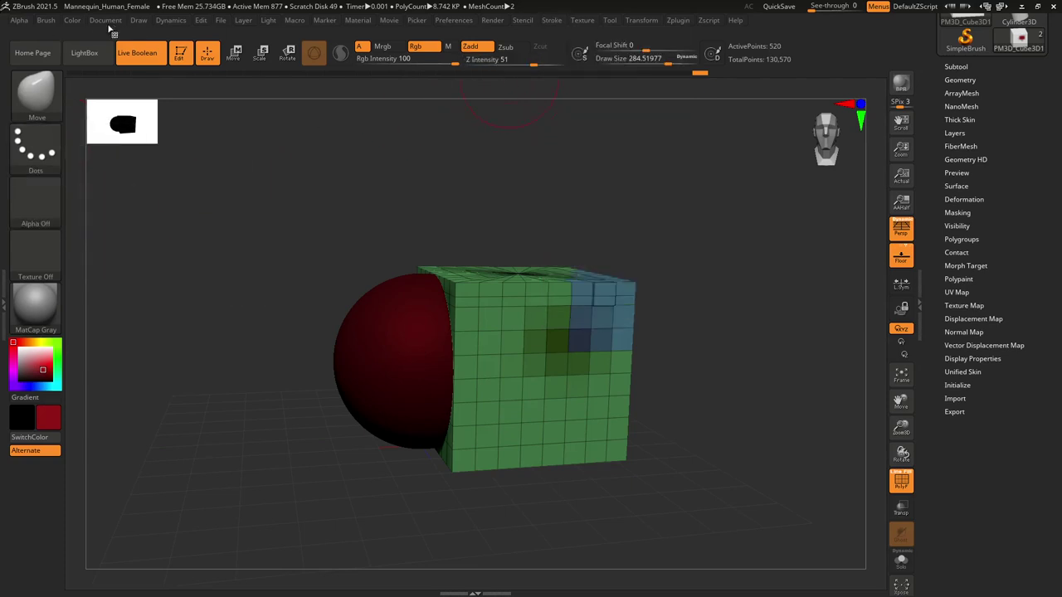
pyautogui.click(43, 21)
pyautogui.moveTo(113, 490); pyautogui.dragTo(112, 303)
# Dock the Zplugin palette, remove the docked Brush palette, examine the Decimation Master options, then undock Zplugin and collapse the tray
pyautogui.click(687, 22)
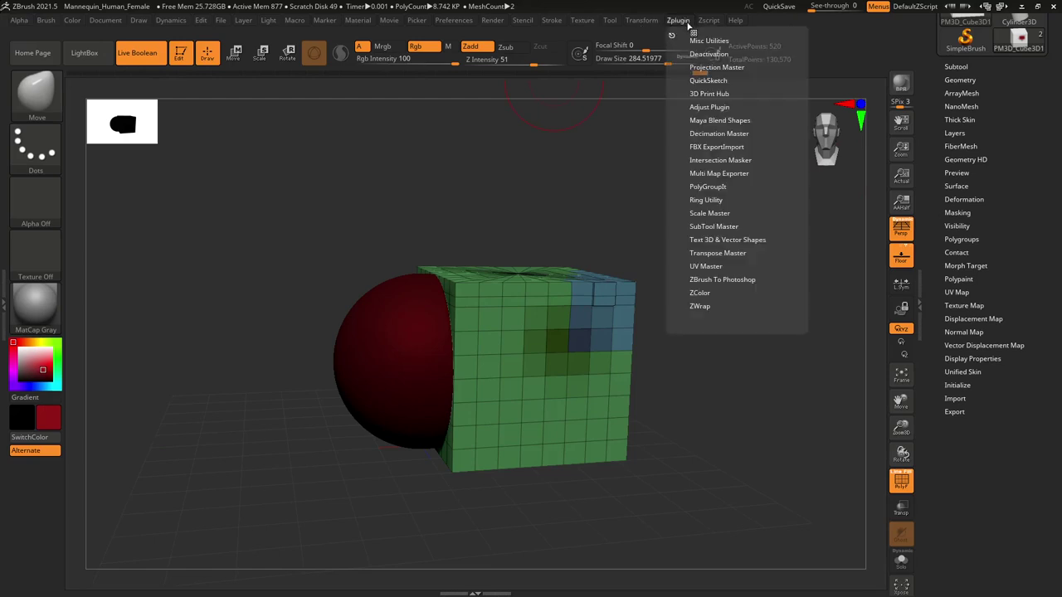
pyautogui.click(674, 37)
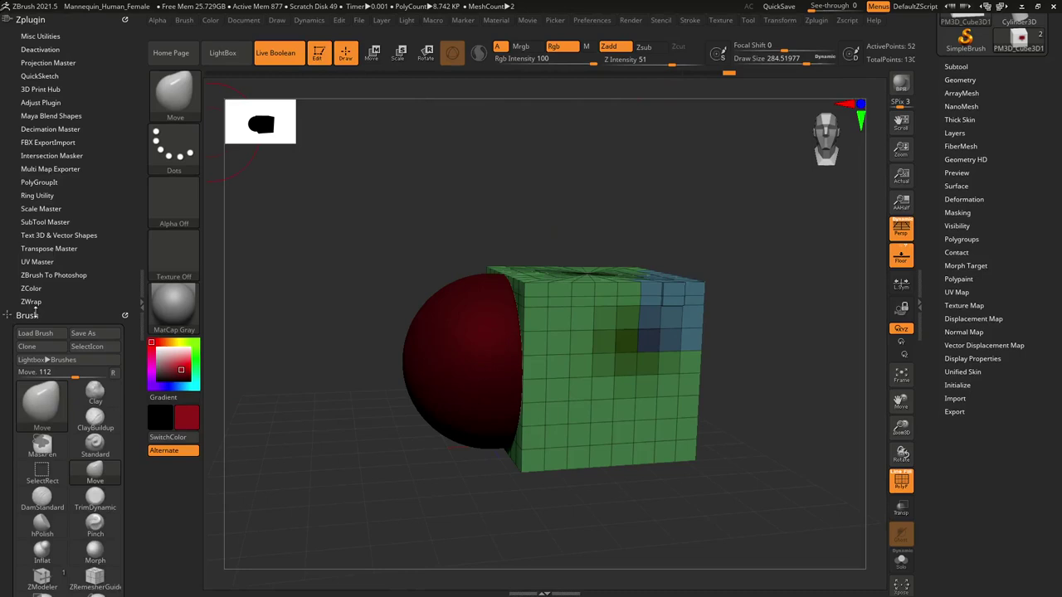
pyautogui.click(125, 315)
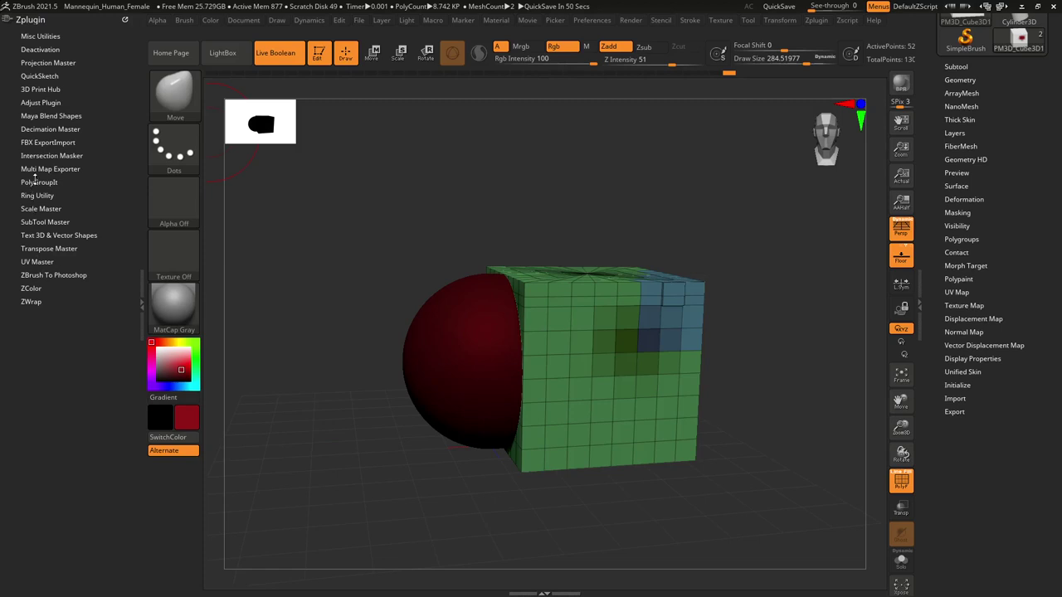
pyautogui.click(40, 129)
pyautogui.scroll(-1, 84, 125)
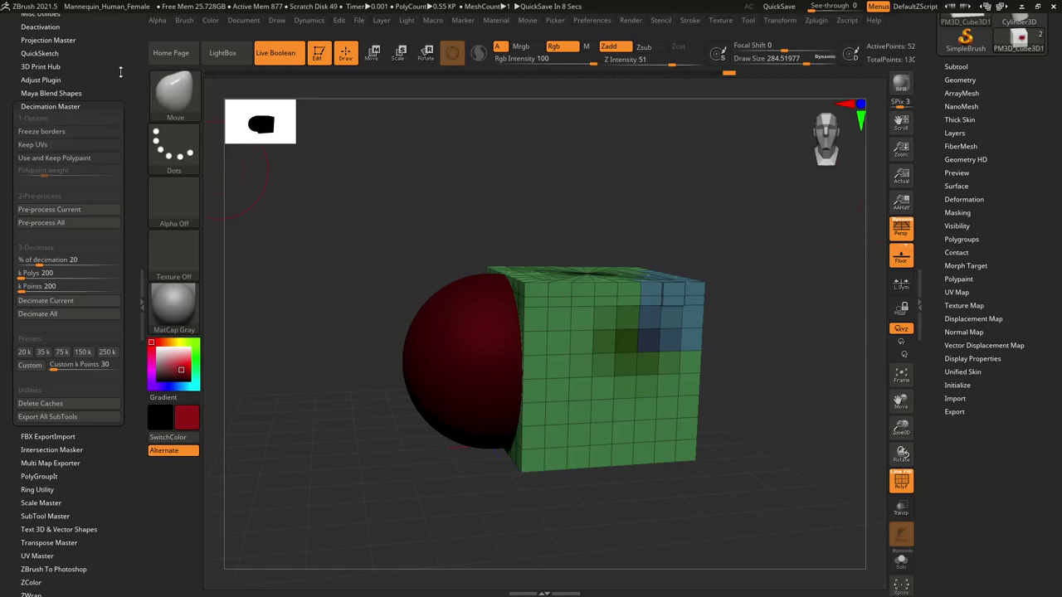
pyautogui.click(125, 17)
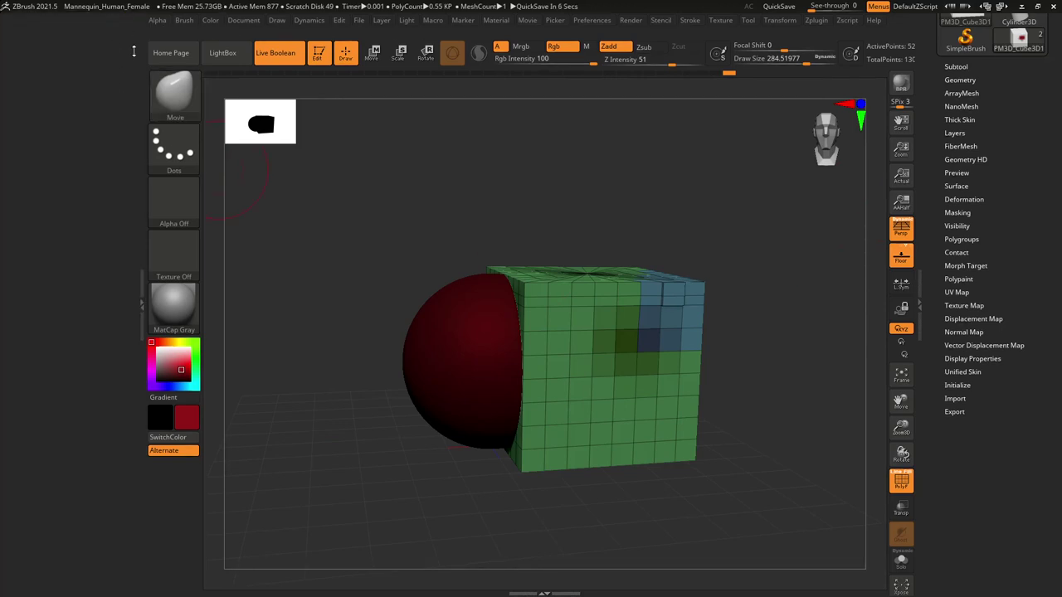
pyautogui.click(141, 305)
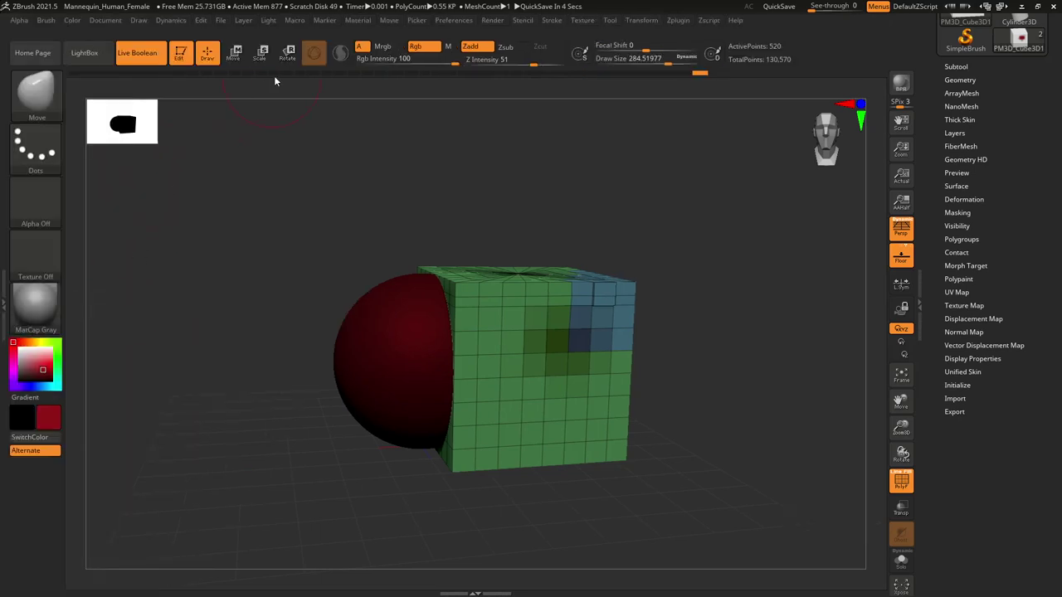
# Look over the Dynamics simulation settings and the cloth brushes among the brushes starting with C
pyautogui.click(170, 19)
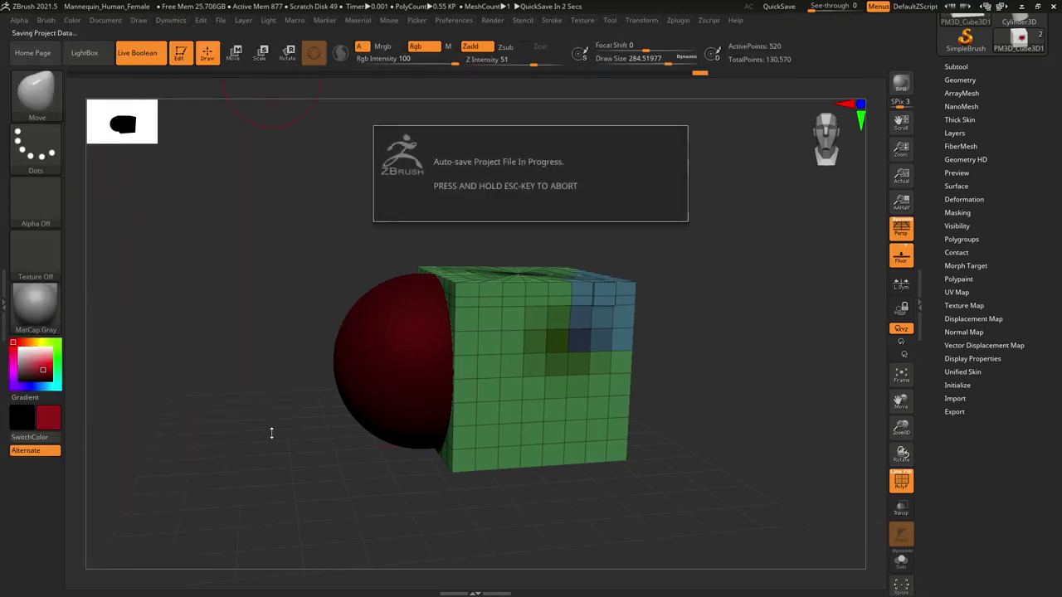
pyautogui.click(172, 20)
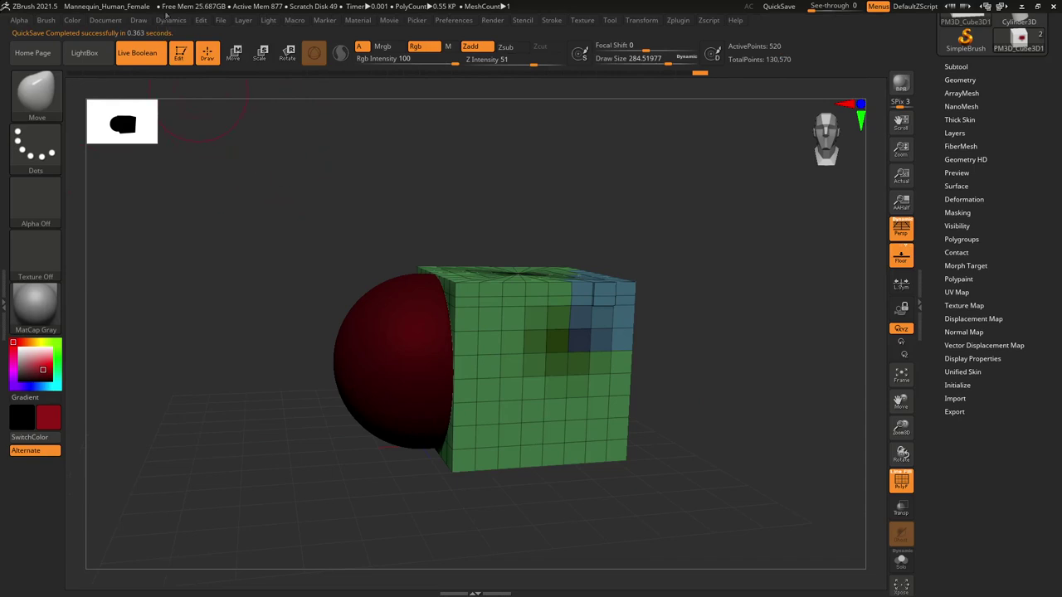
pyautogui.click(171, 21)
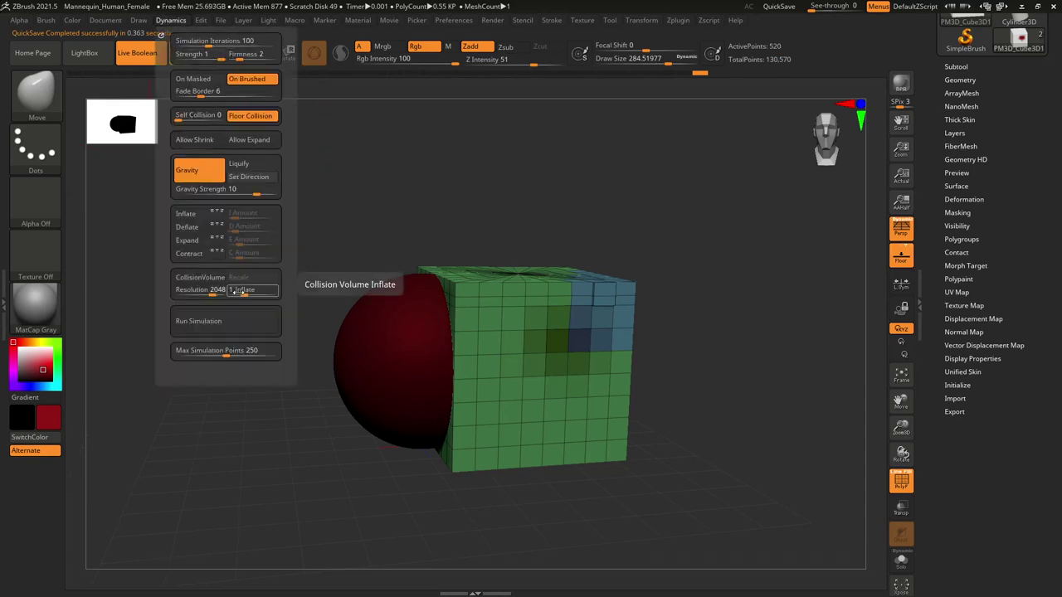
pyautogui.press('b')
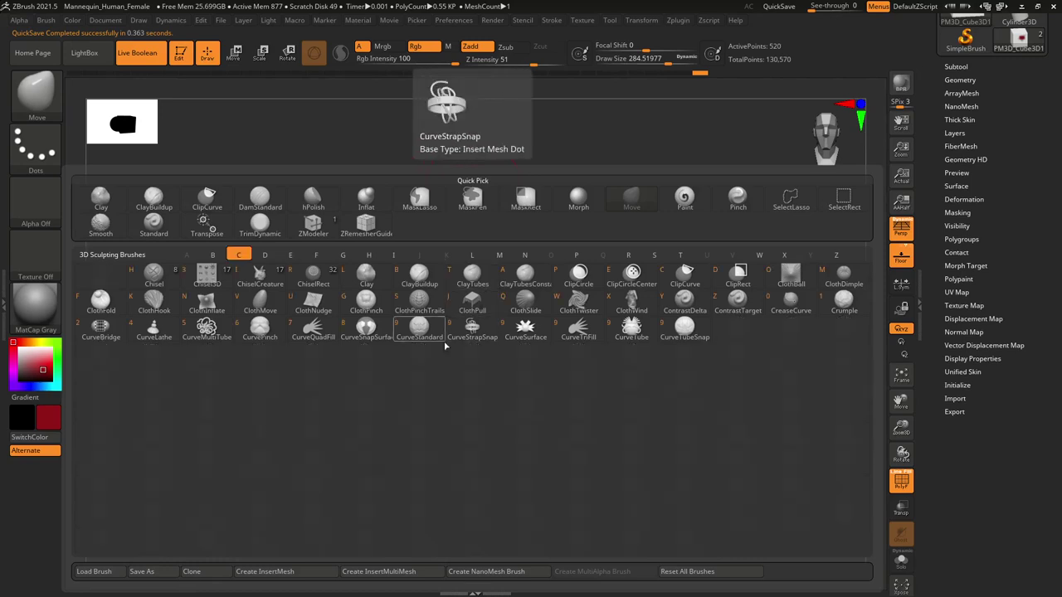
pyautogui.press('c')
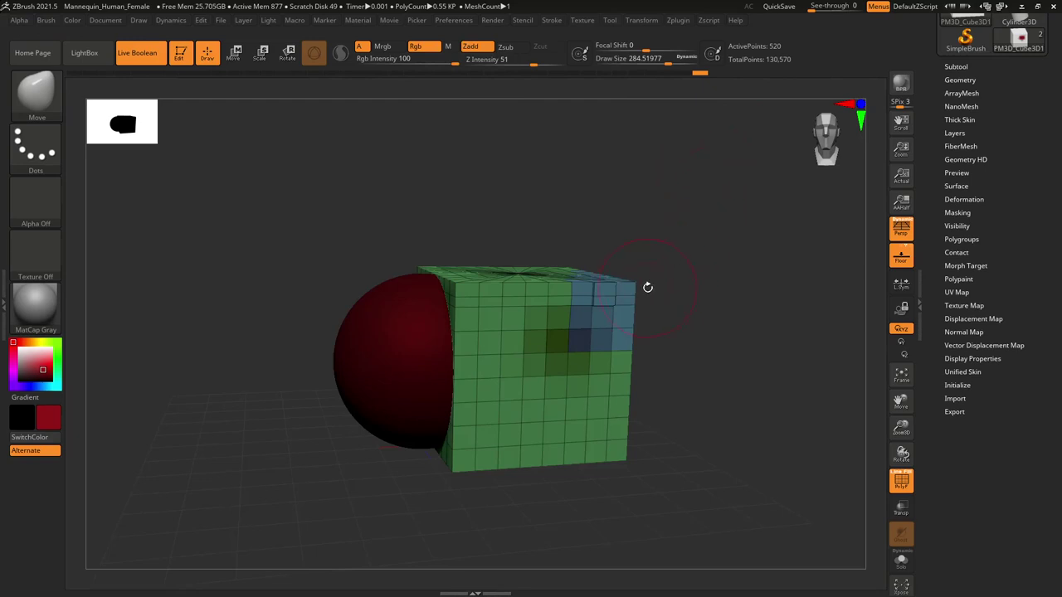
# Look over the Render settings, including the BPR options, and the document width and height settings
pyautogui.keyDown('shift'); pyautogui.moveTo(727, 298); pyautogui.dragTo(713, 292); pyautogui.keyUp('shift')
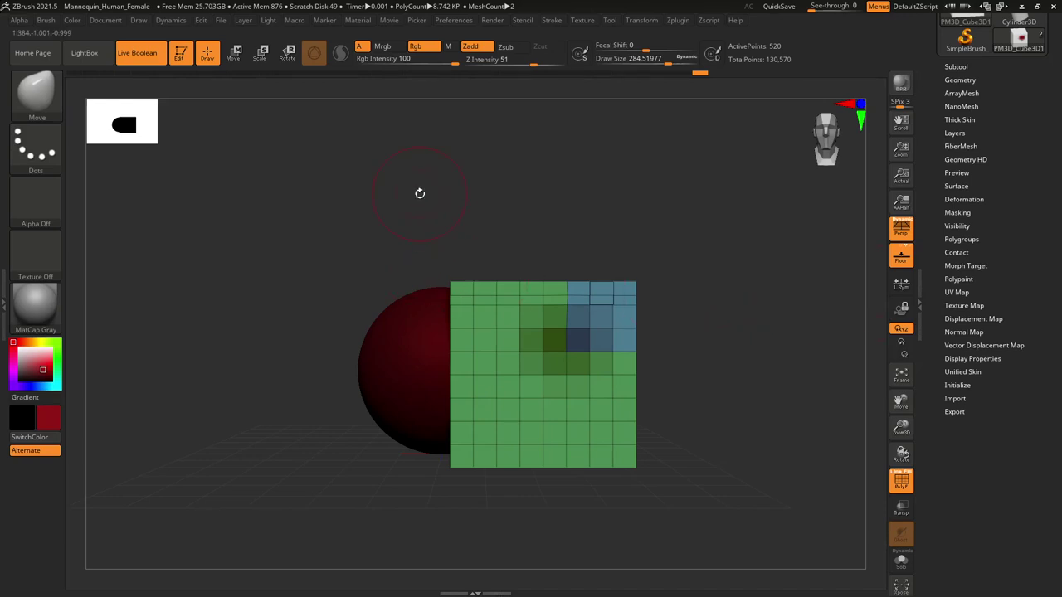
pyautogui.click(493, 21)
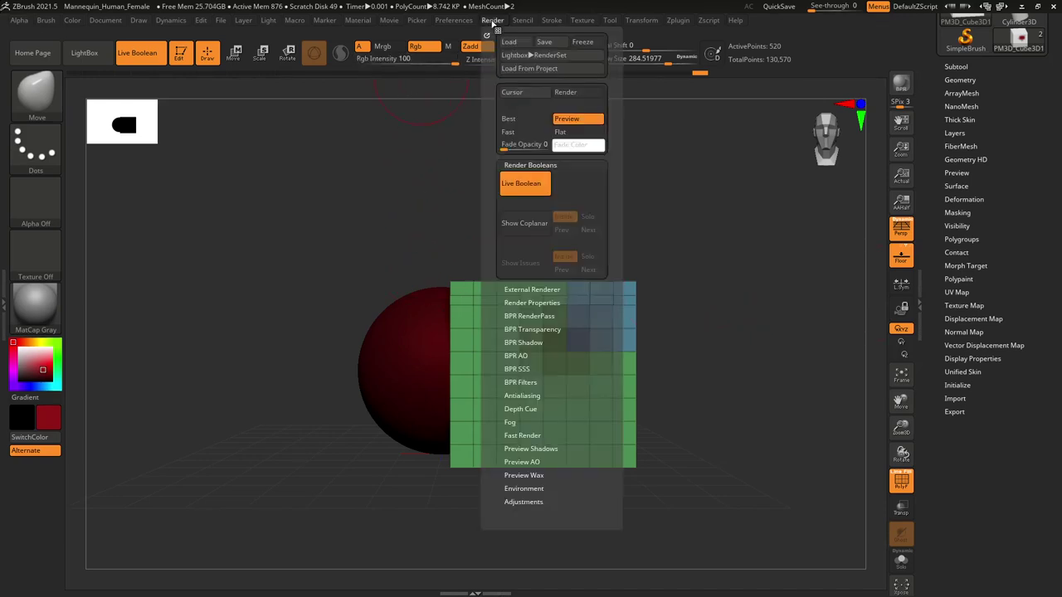
pyautogui.click(521, 317)
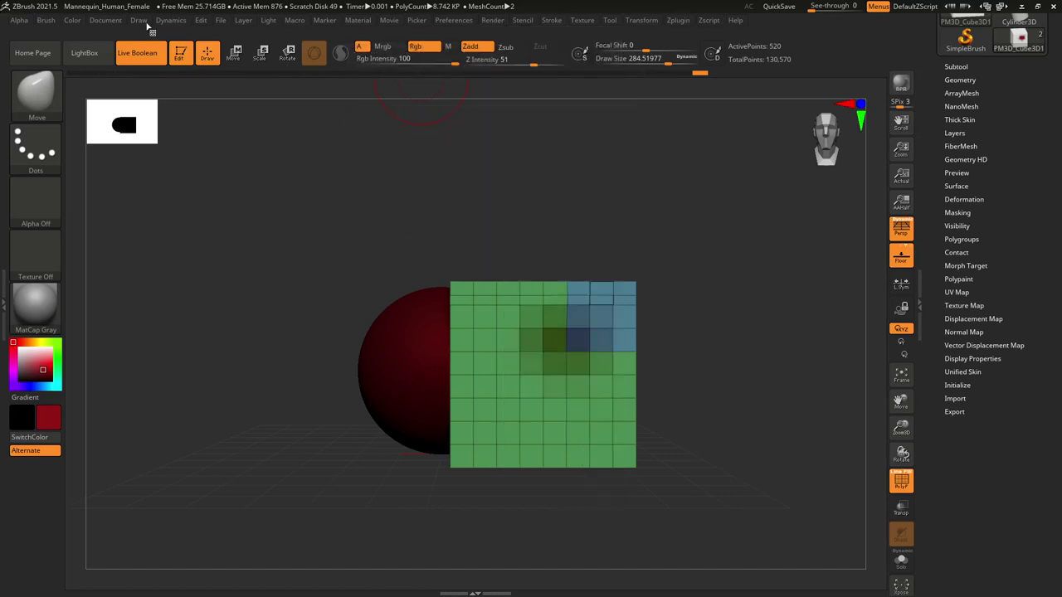
pyautogui.click(106, 21)
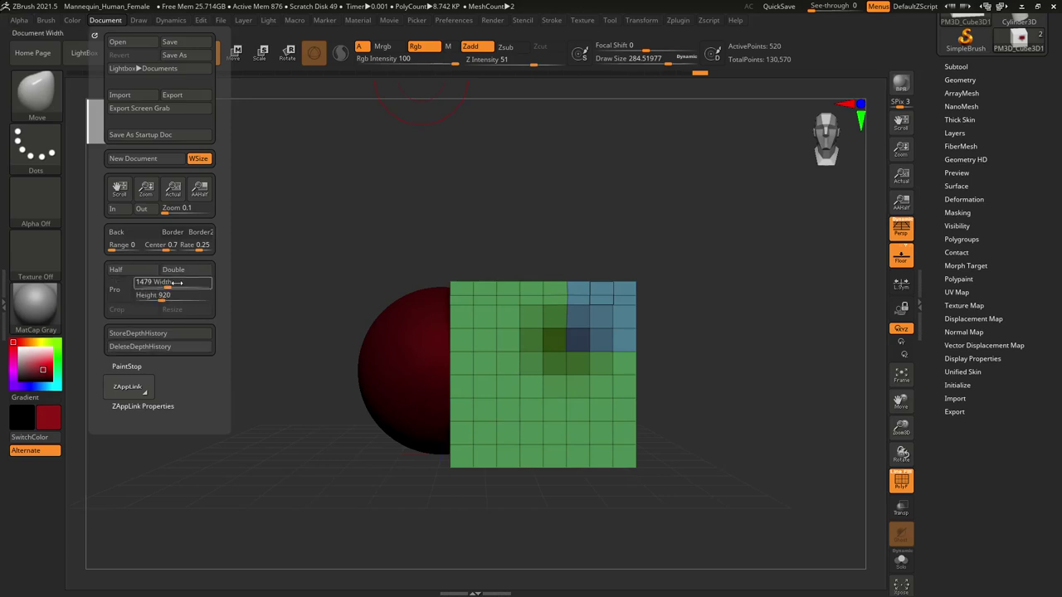
pyautogui.moveTo(189, 286); pyautogui.dragTo(229, 296)
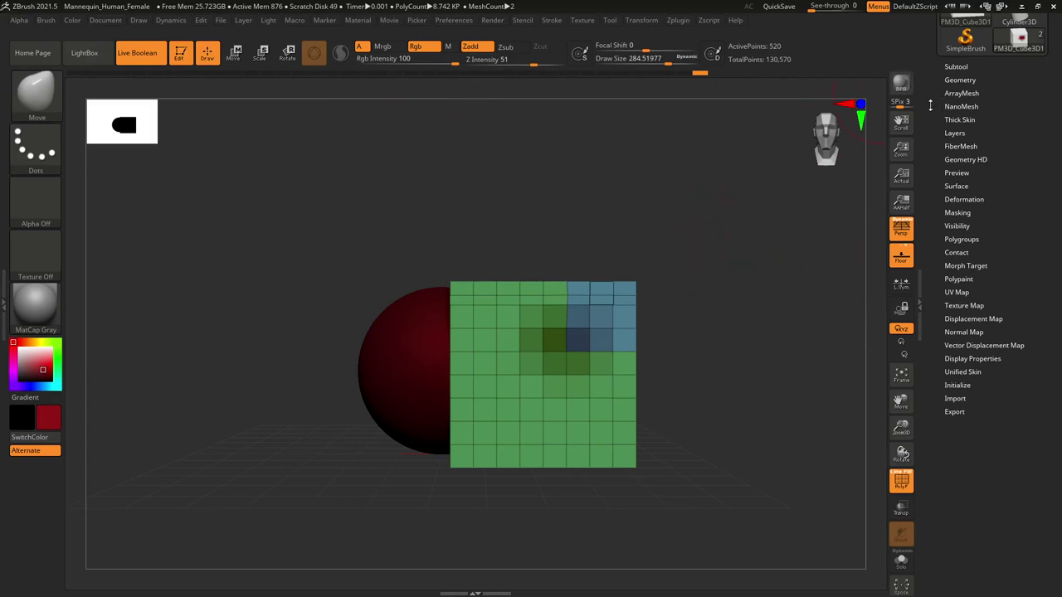
pyautogui.scroll(3, 987, 124)
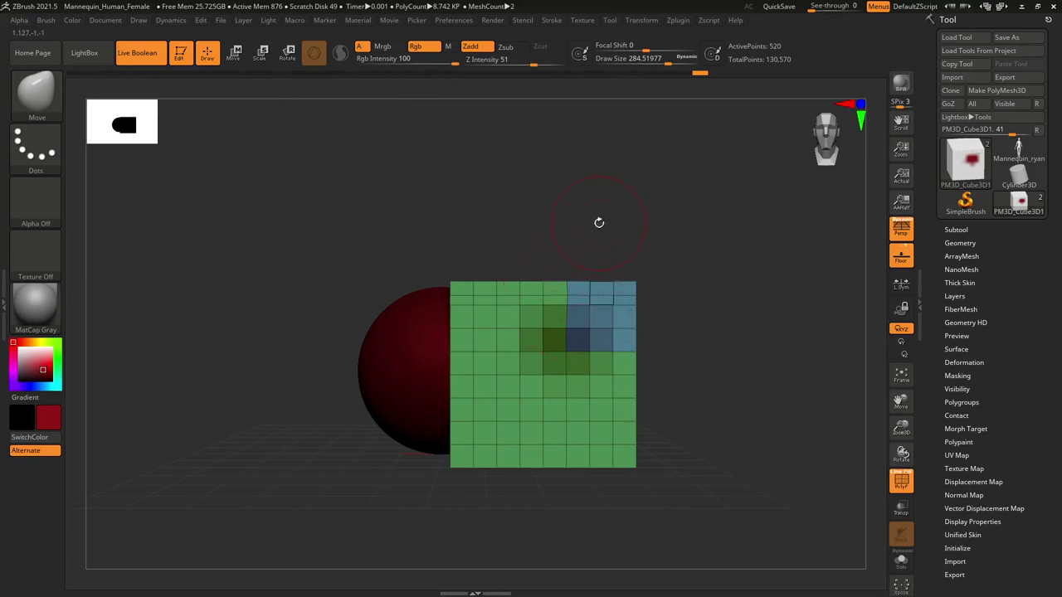
pyautogui.moveTo(598, 223); pyautogui.dragTo(683, 273)
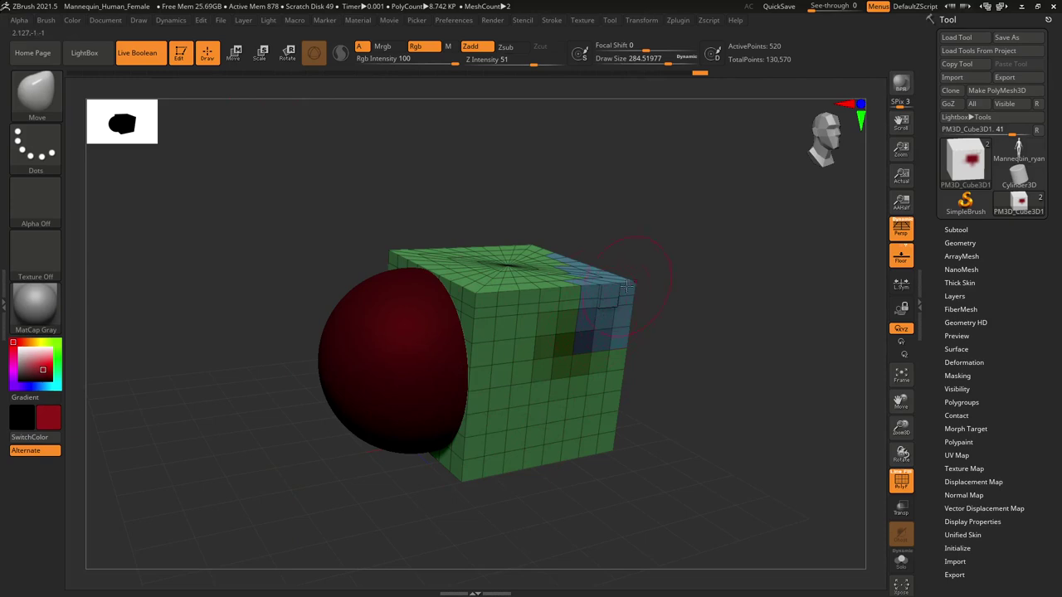
pyautogui.moveTo(650, 294); pyautogui.dragTo(724, 341)
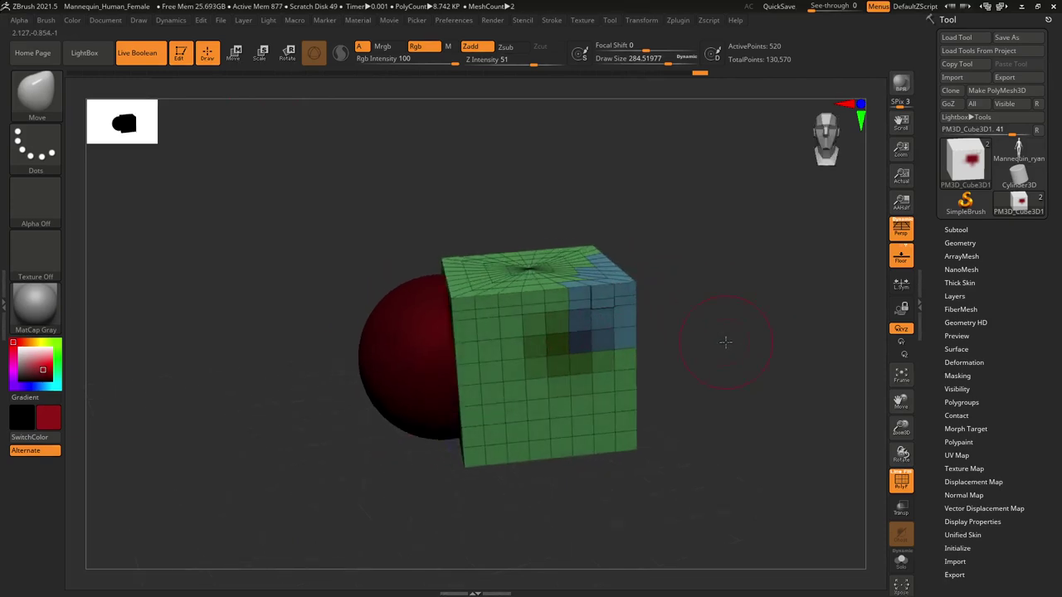
pyautogui.keyDown('shift'); pyautogui.moveTo(669, 343); pyautogui.dragTo(725, 339); pyautogui.keyUp('shift')
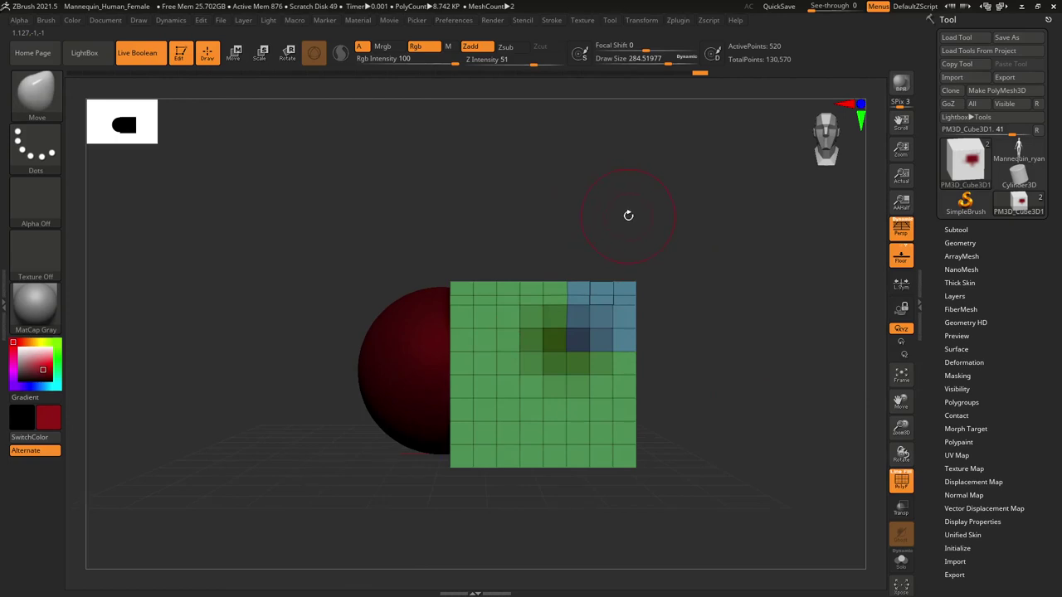
# Look over the cube's Geometry options and expand the DynaMesh settings
pyautogui.moveTo(628, 216); pyautogui.dragTo(636, 225)
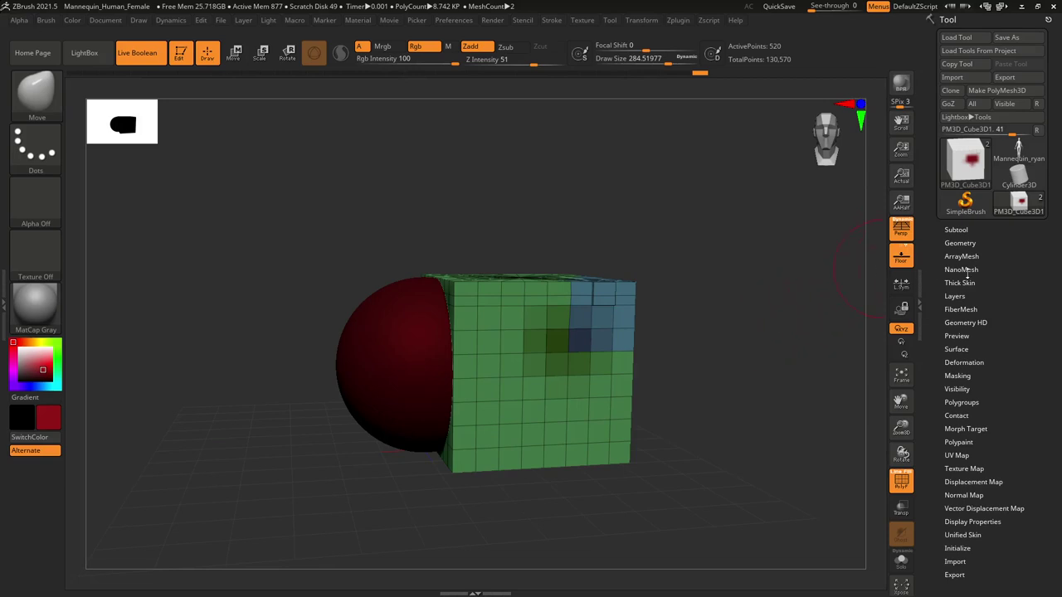
pyautogui.click(959, 243)
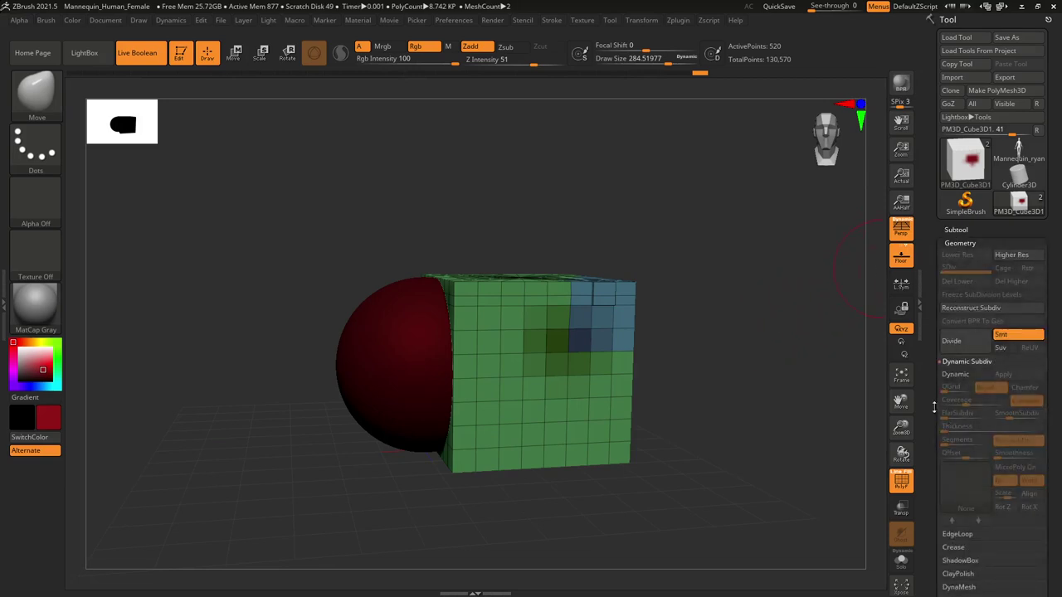
pyautogui.scroll(-5, 946, 365)
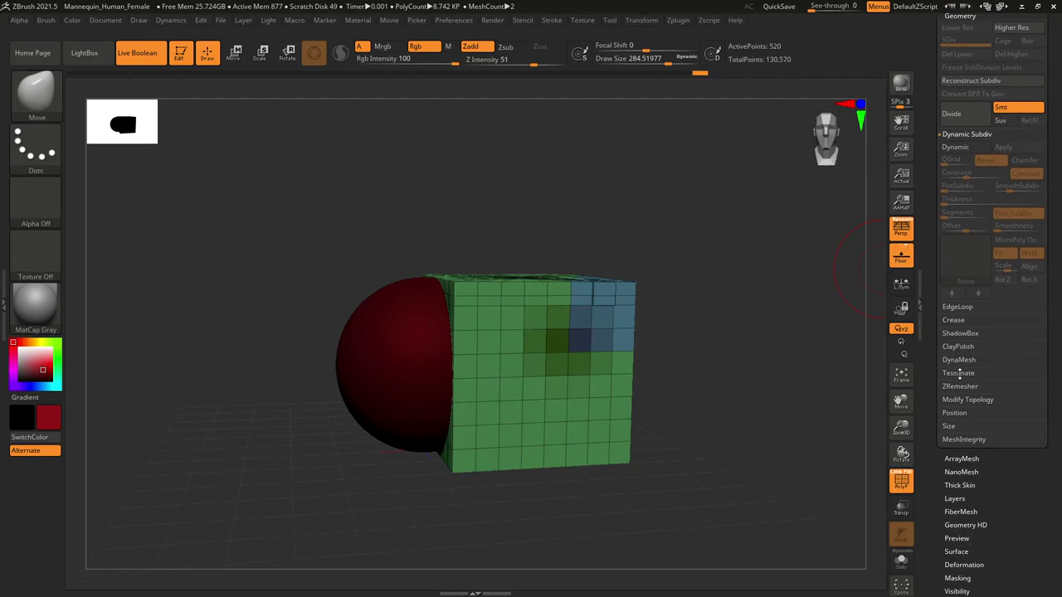
pyautogui.click(957, 360)
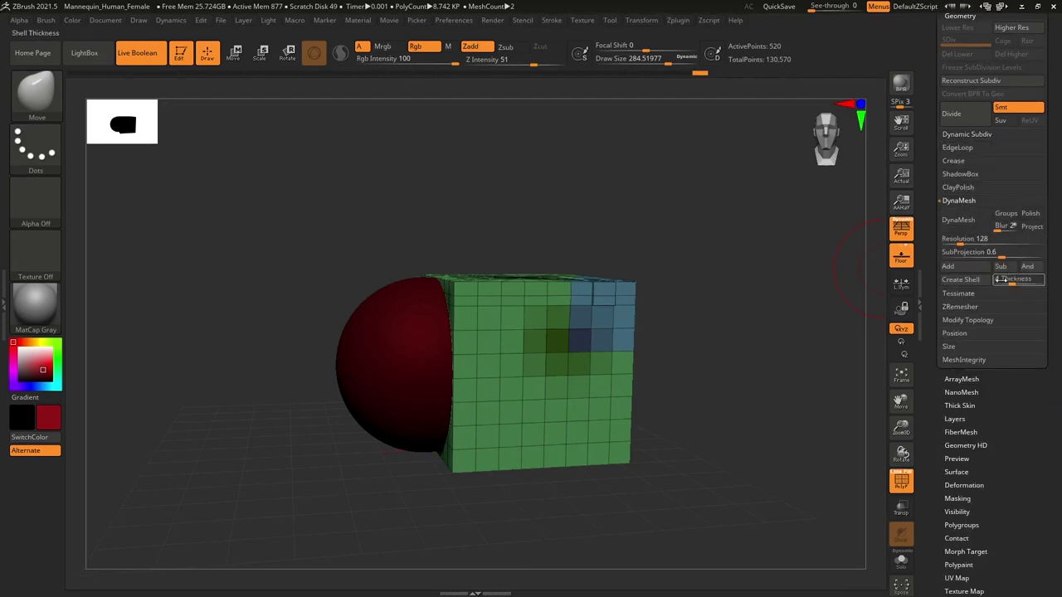
pyautogui.moveTo(692, 290); pyautogui.dragTo(701, 291)
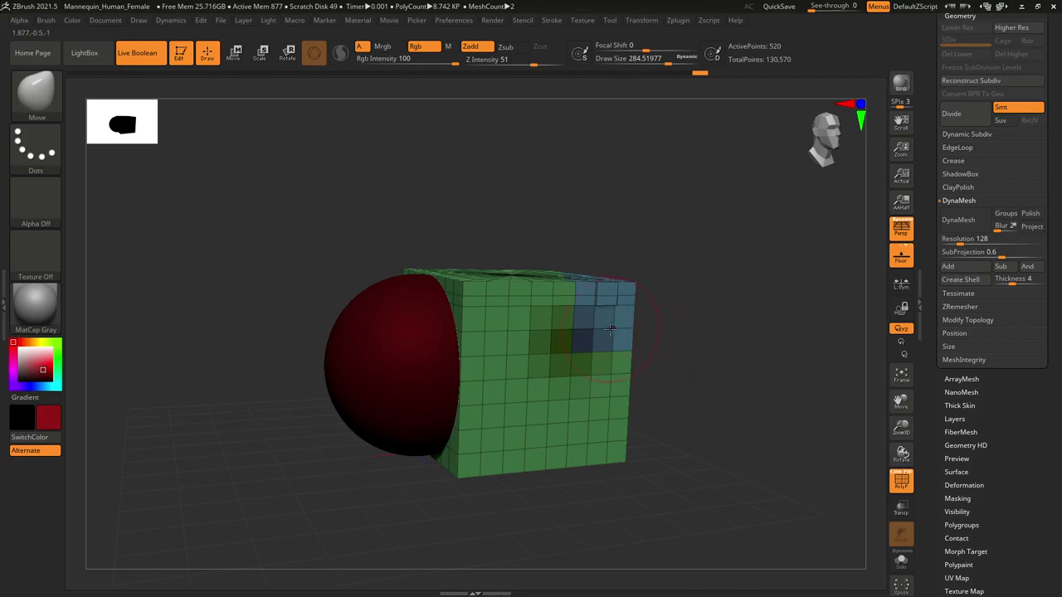
pyautogui.moveTo(757, 288); pyautogui.dragTo(646, 262)
pyautogui.moveTo(711, 297); pyautogui.dragTo(565, 292)
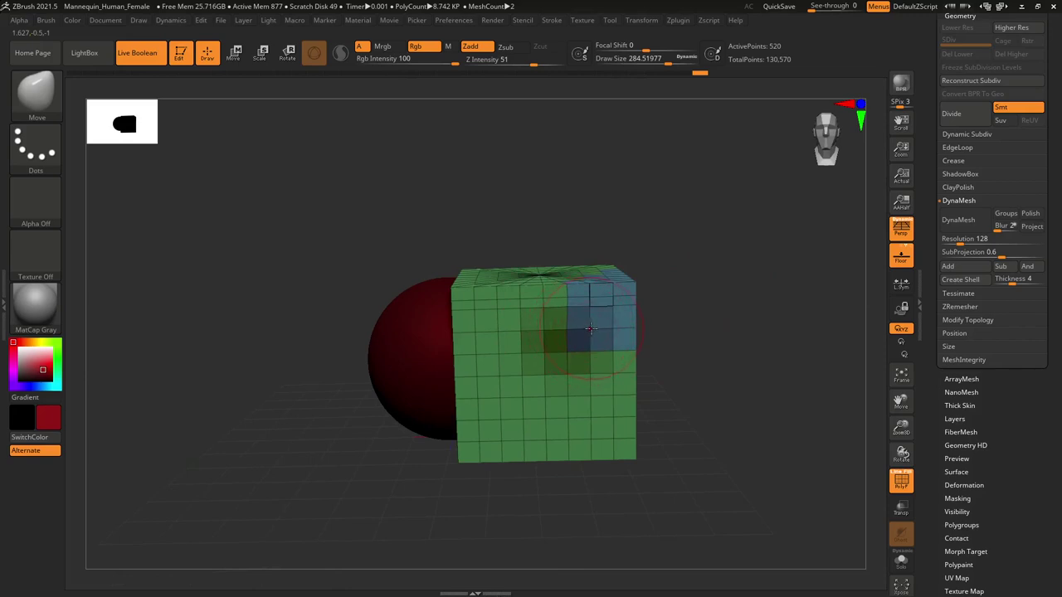
pyautogui.moveTo(677, 321); pyautogui.dragTo(704, 324)
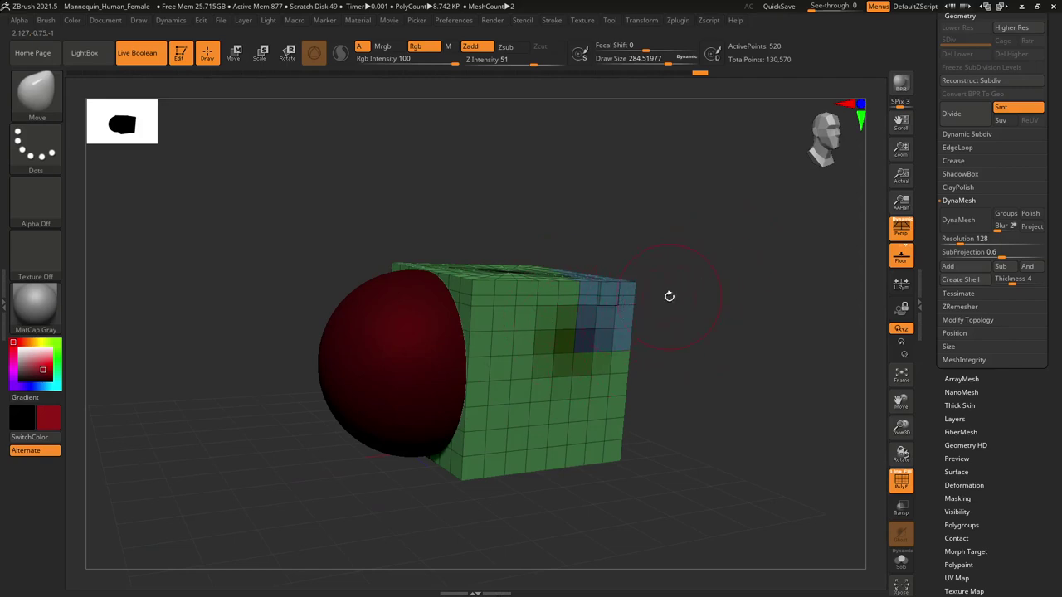
pyautogui.moveTo(727, 309); pyautogui.dragTo(722, 312)
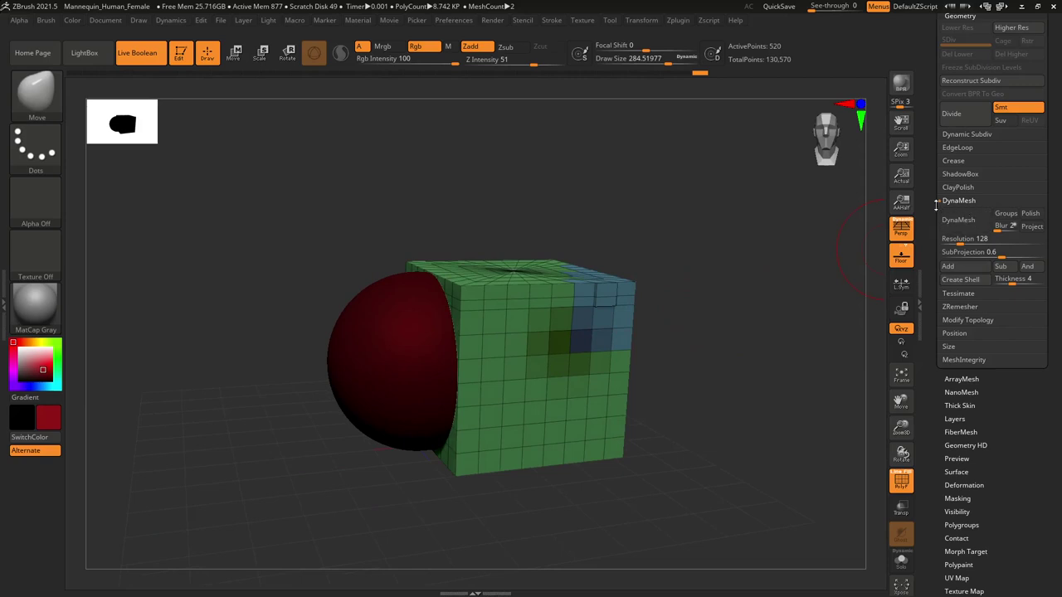
pyautogui.moveTo(933, 219); pyautogui.dragTo(934, 203)
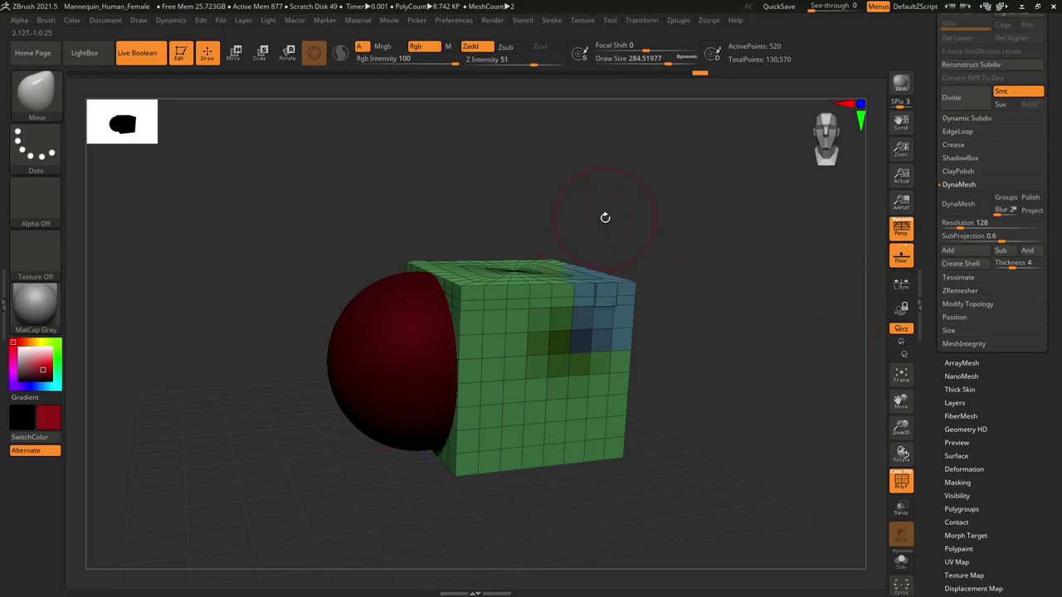
pyautogui.keyDown('shift'); pyautogui.moveTo(605, 216); pyautogui.dragTo(619, 206); pyautogui.keyUp('shift')
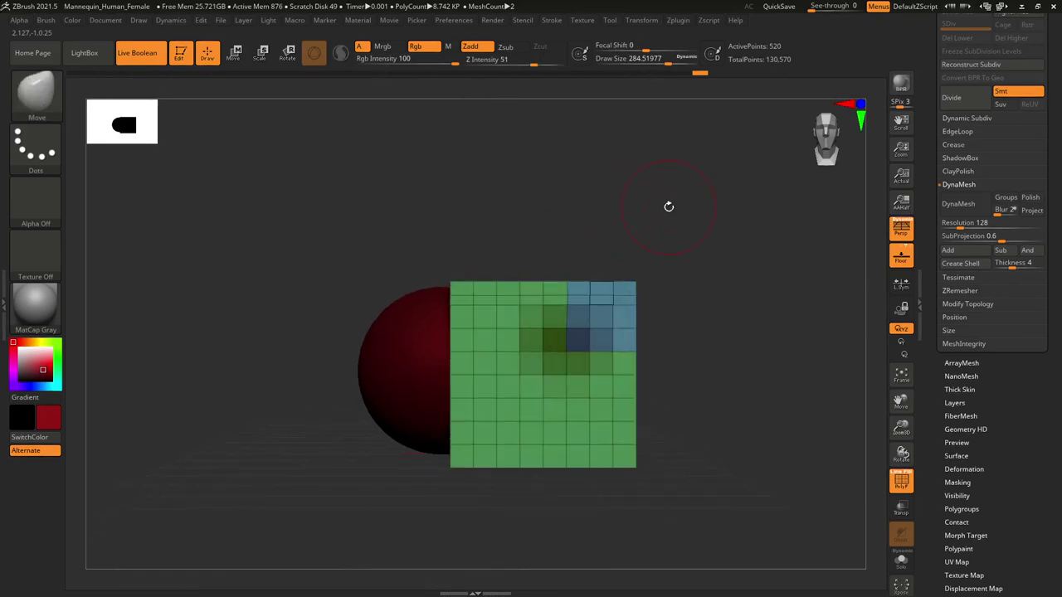